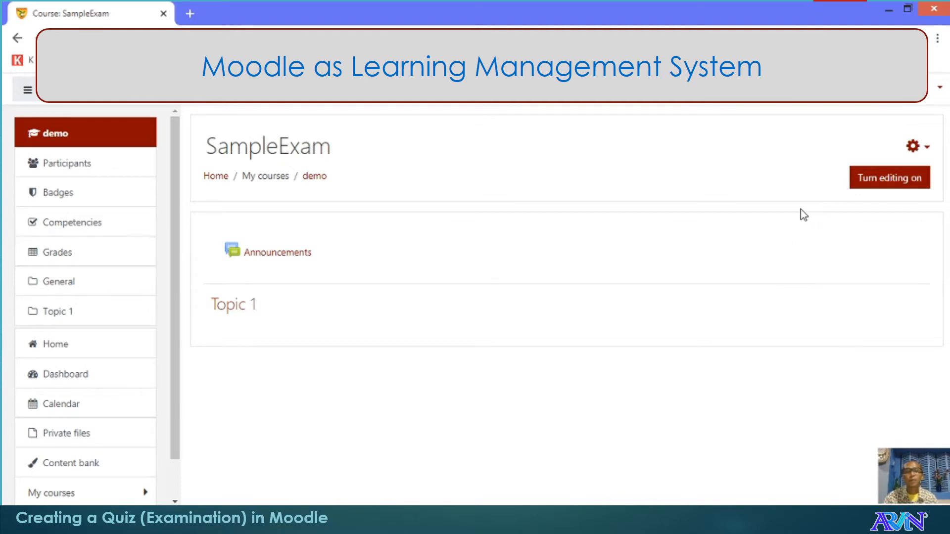
Step: Turn on editing for the SampleExam course and add a Quiz activity to Topic 1
{"action": "left_click", "coordinate": [881, 189]}
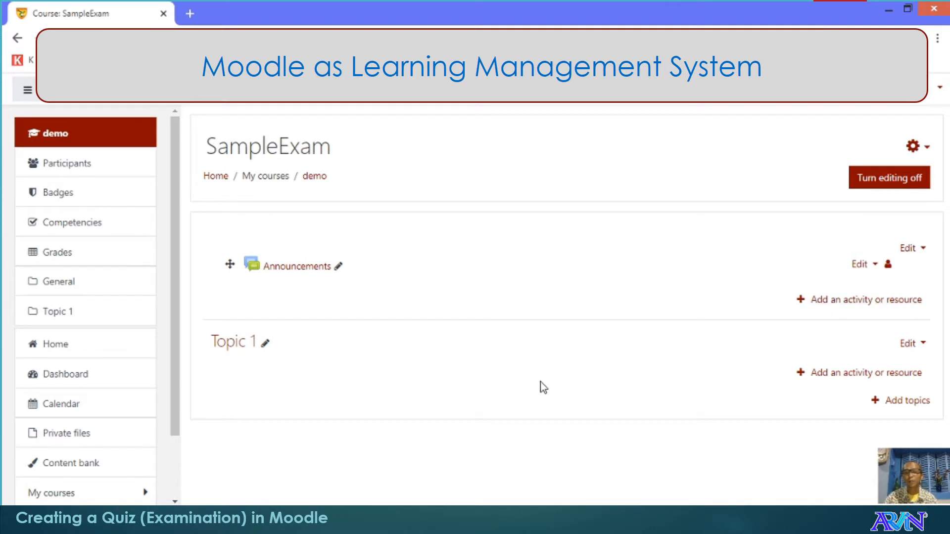
{"action": "left_click", "coordinate": [845, 377]}
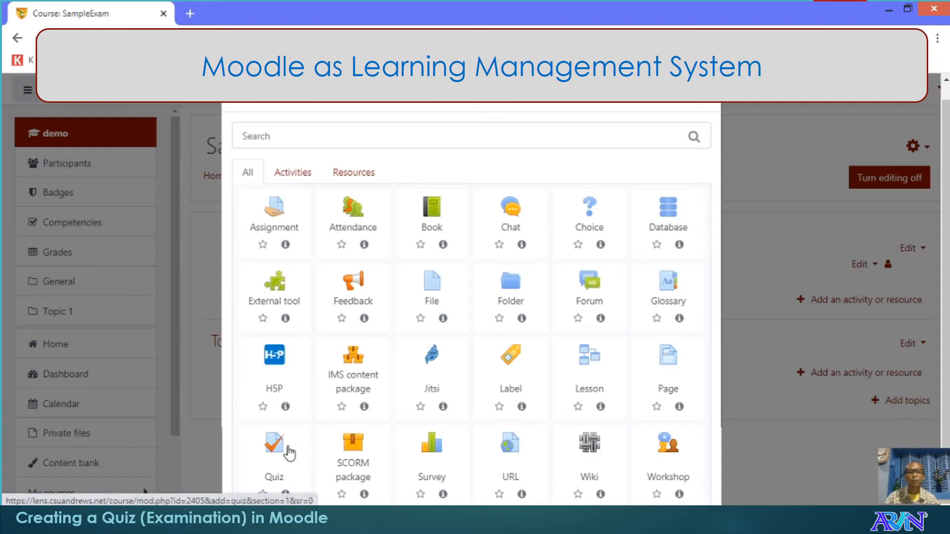
{"action": "left_click", "coordinate": [273, 458]}
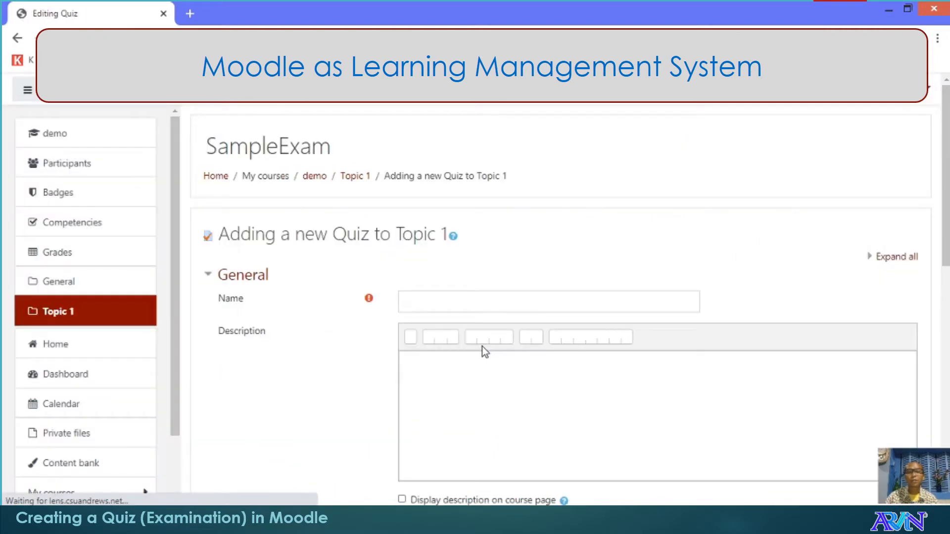
Step: Name the new quiz Midterms and leave its description empty
{"action": "left_click", "coordinate": [442, 311]}
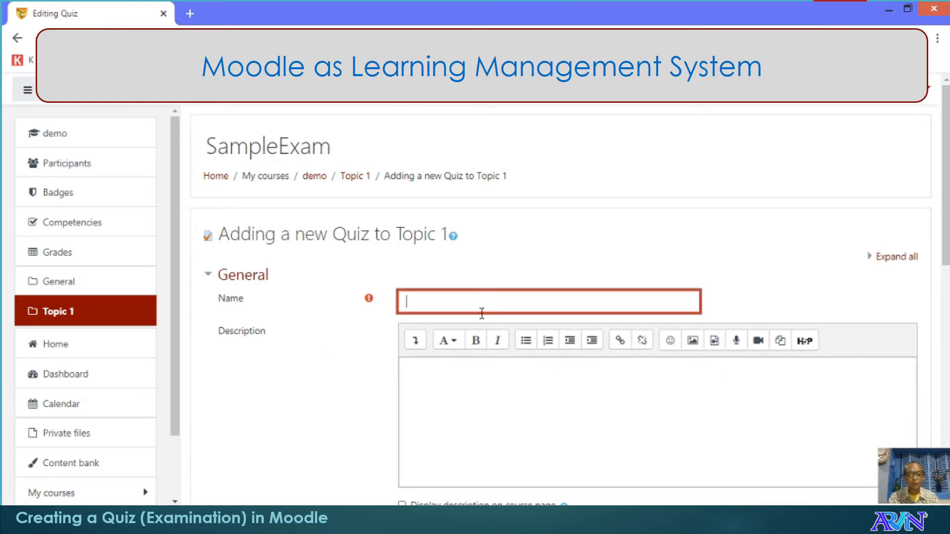
{"action": "type", "text": "Midterms"}
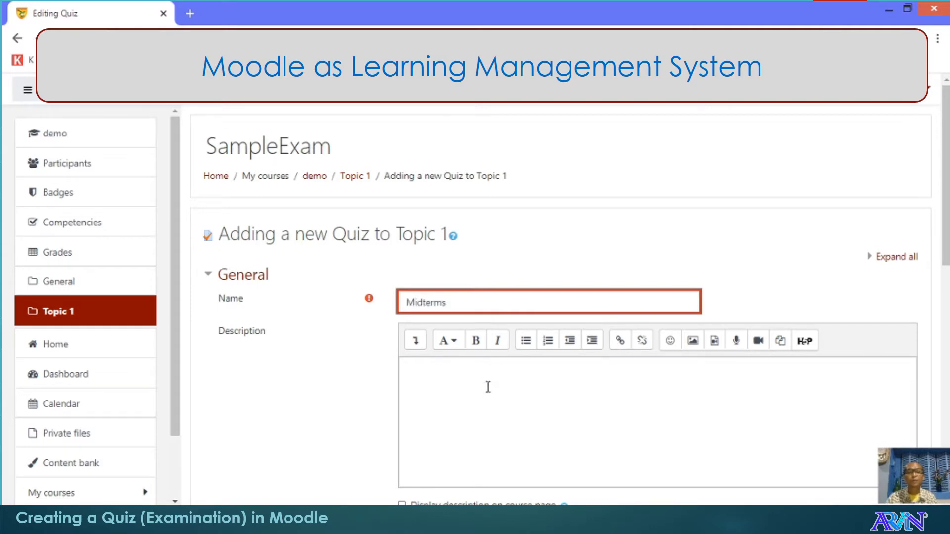
{"action": "left_click", "coordinate": [450, 386]}
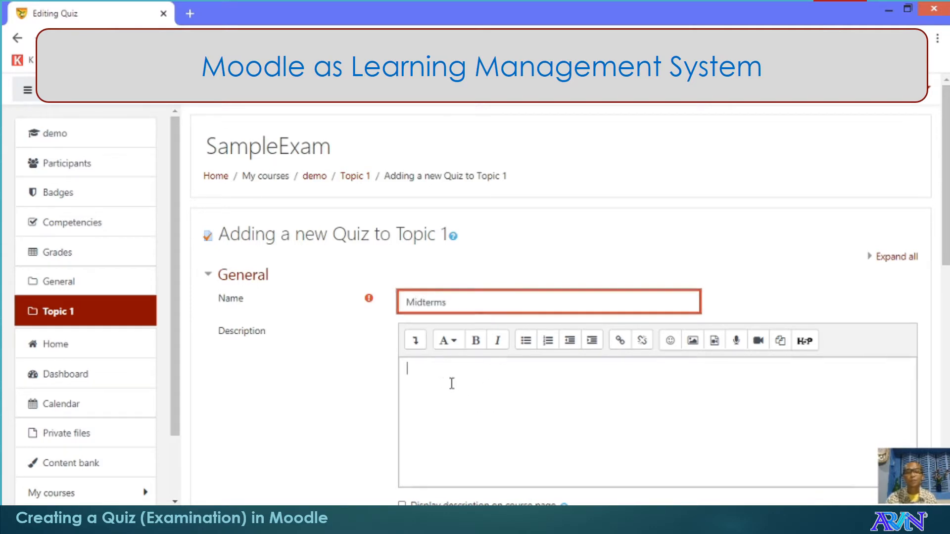
Step: Enable the quiz's opening time in the timing settings and set it to 15 October 2020, 07:00
{"action": "left_click_drag", "start_coordinate": [944, 231], "coordinate": [940, 296]}
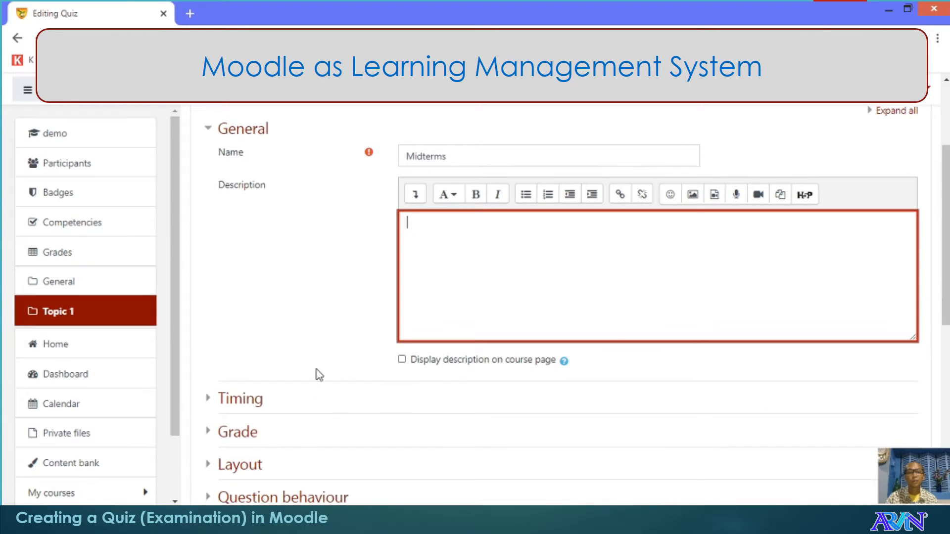
{"action": "left_click", "coordinate": [234, 409]}
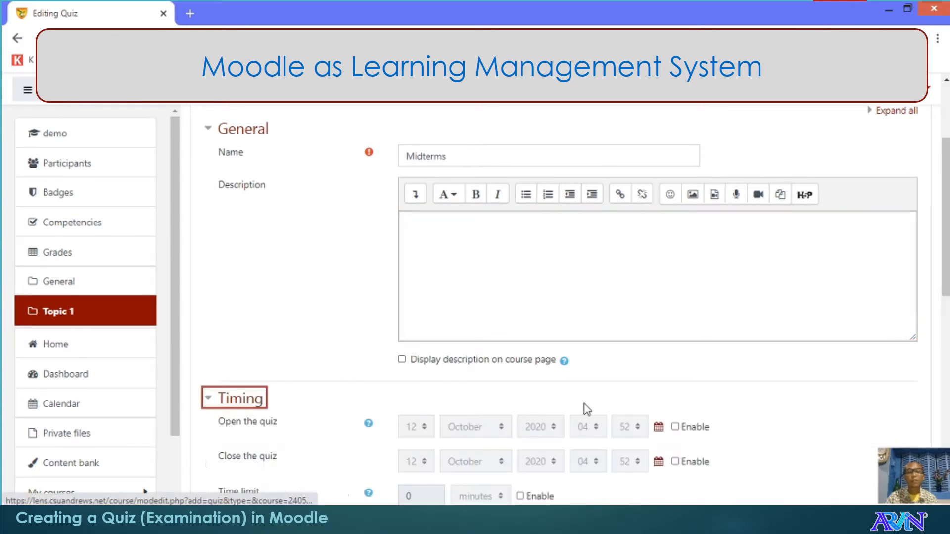
{"action": "scroll", "coordinate": [622, 399], "scroll_direction": "down", "scroll_amount": 1}
{"action": "left_click", "coordinate": [675, 357]}
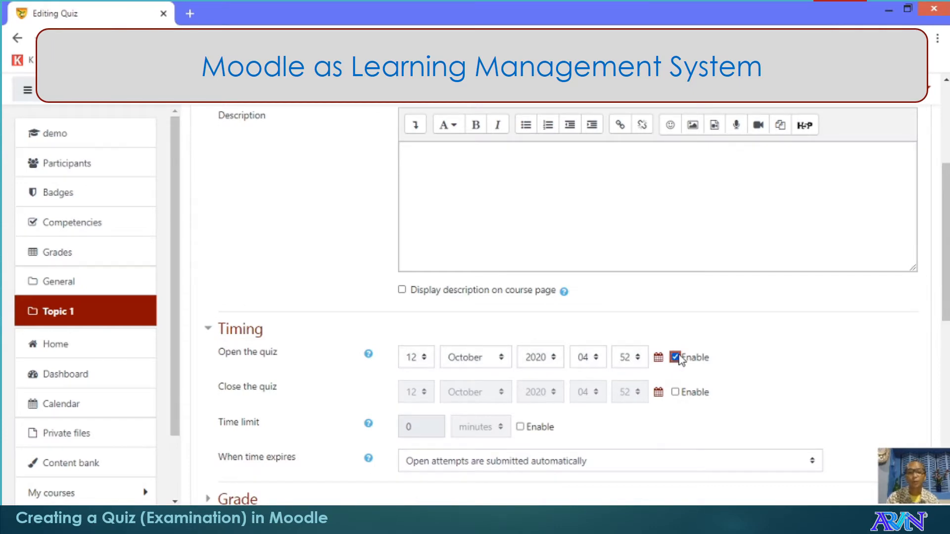
{"action": "left_click", "coordinate": [424, 357]}
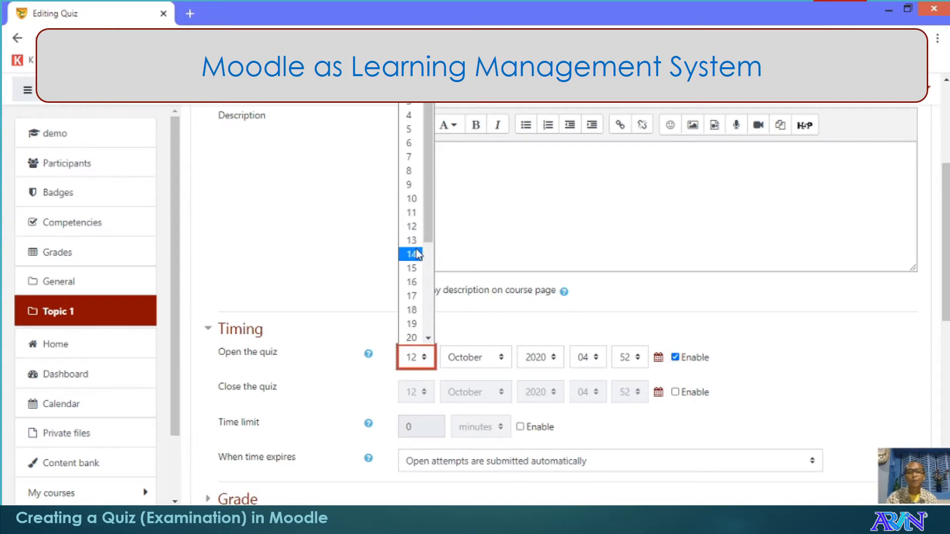
{"action": "left_click", "coordinate": [415, 270]}
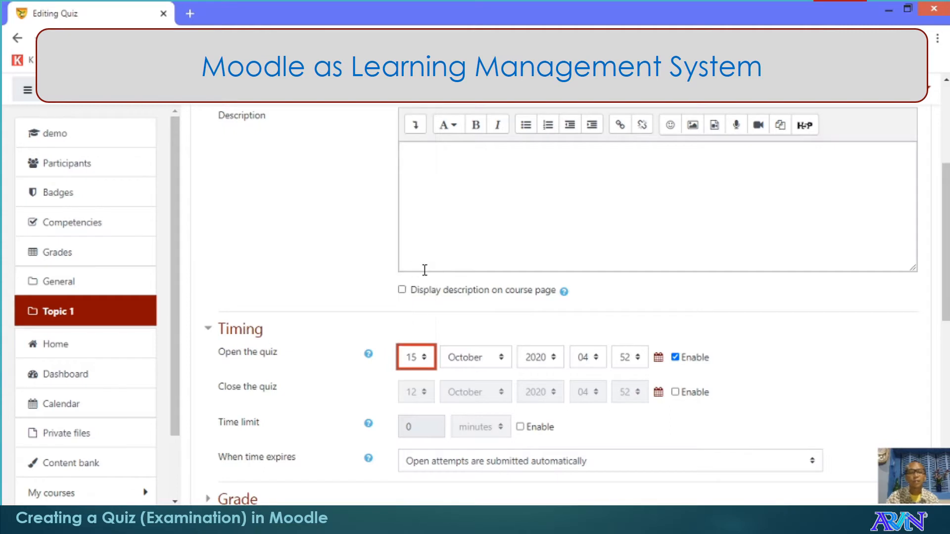
{"action": "left_click", "coordinate": [586, 358]}
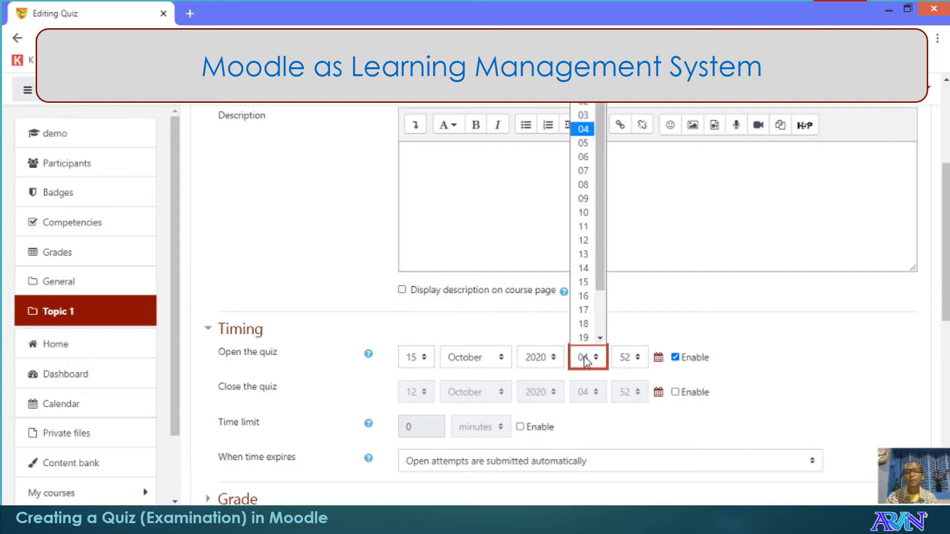
{"action": "left_click", "coordinate": [589, 170]}
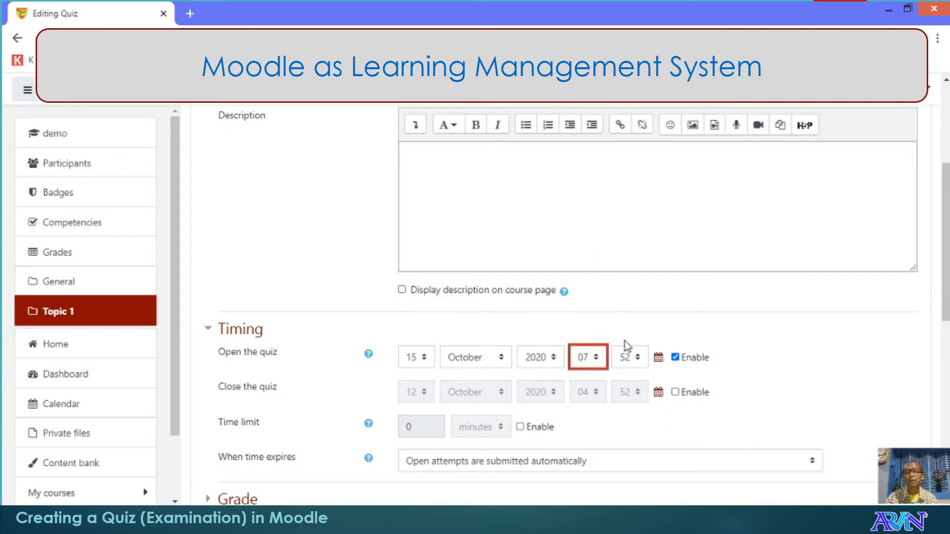
{"action": "left_click", "coordinate": [627, 358]}
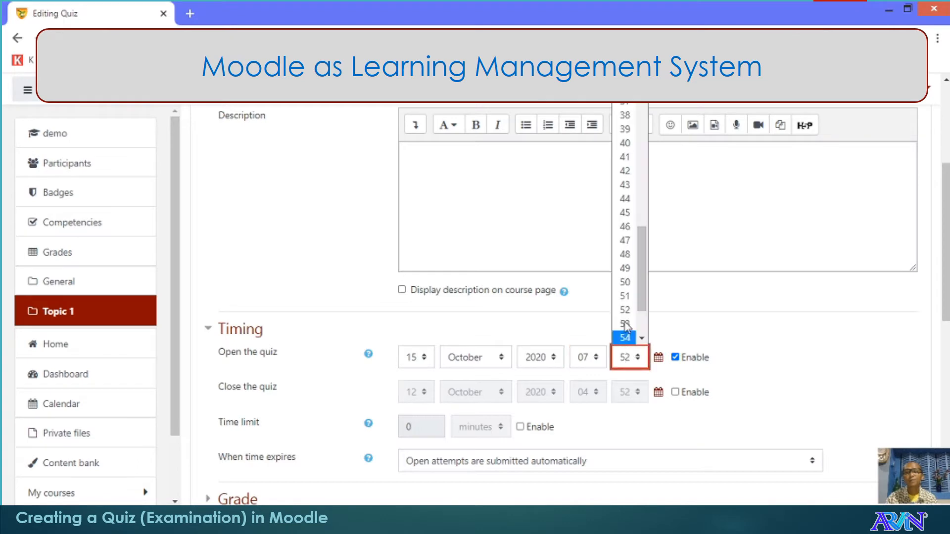
{"action": "left_click", "coordinate": [645, 106]}
{"action": "left_click", "coordinate": [626, 74]}
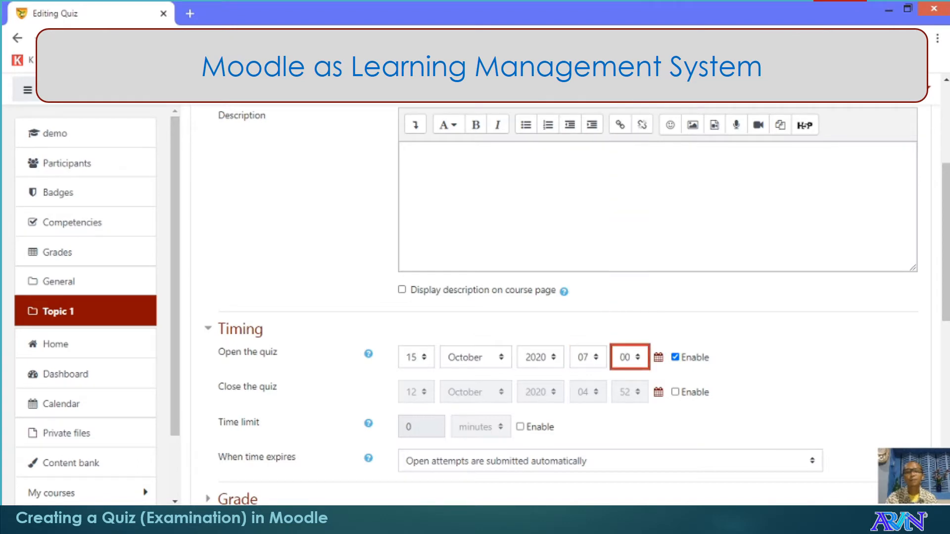
Step: Enable the quiz's closing time and set it to 15 October 2020, 10:00
{"action": "left_click", "coordinate": [676, 393]}
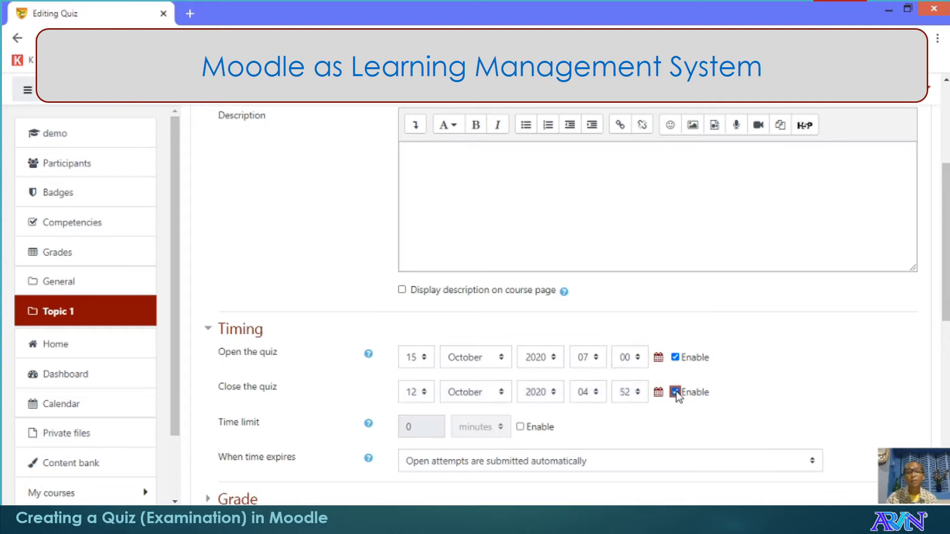
{"action": "left_click", "coordinate": [415, 394]}
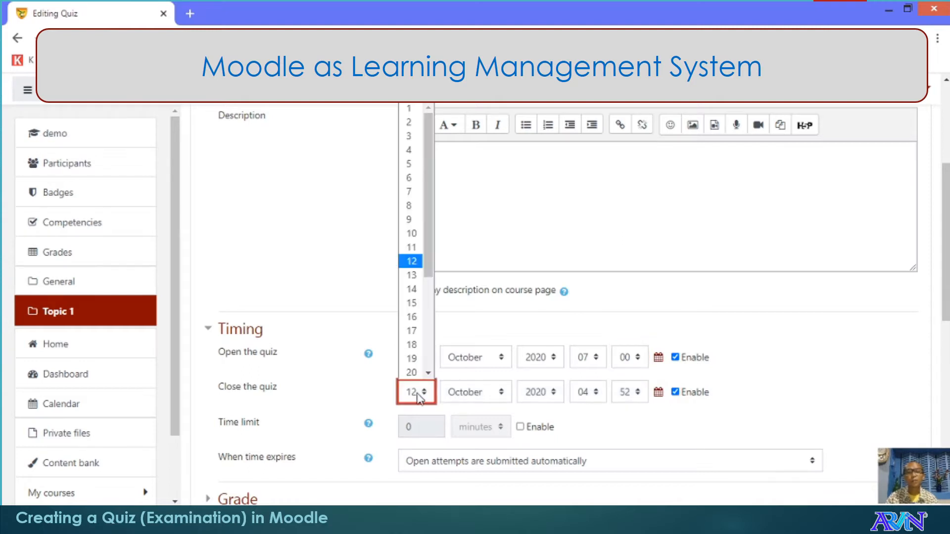
{"action": "left_click", "coordinate": [412, 303]}
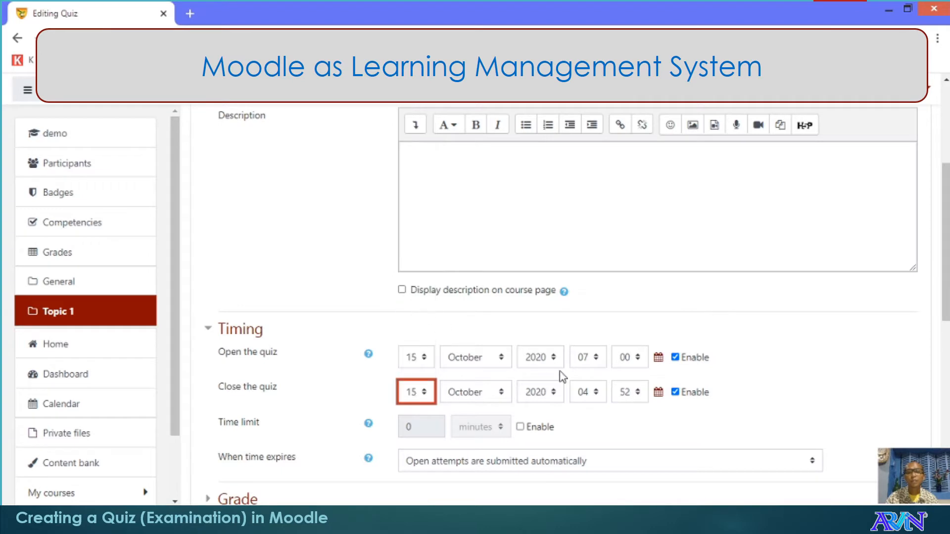
{"action": "left_click", "coordinate": [595, 396]}
{"action": "left_click", "coordinate": [599, 374]}
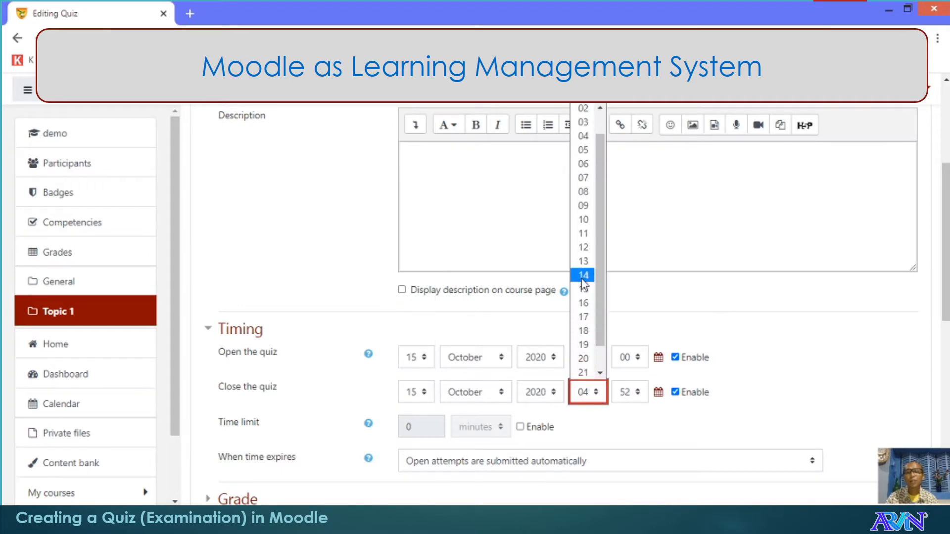
{"action": "left_click", "coordinate": [589, 219]}
{"action": "left_click", "coordinate": [627, 393]}
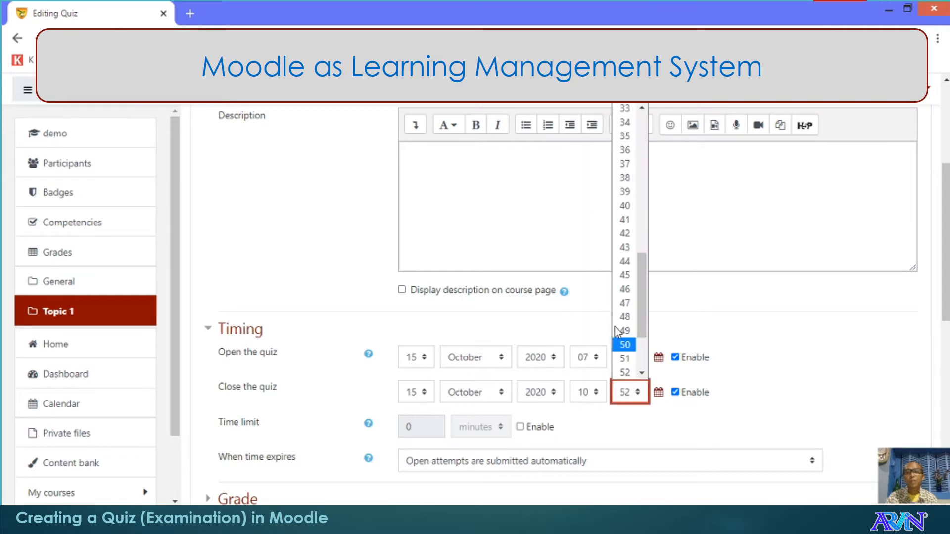
{"action": "scroll", "coordinate": [643, 139], "scroll_direction": "up", "scroll_amount": 10}
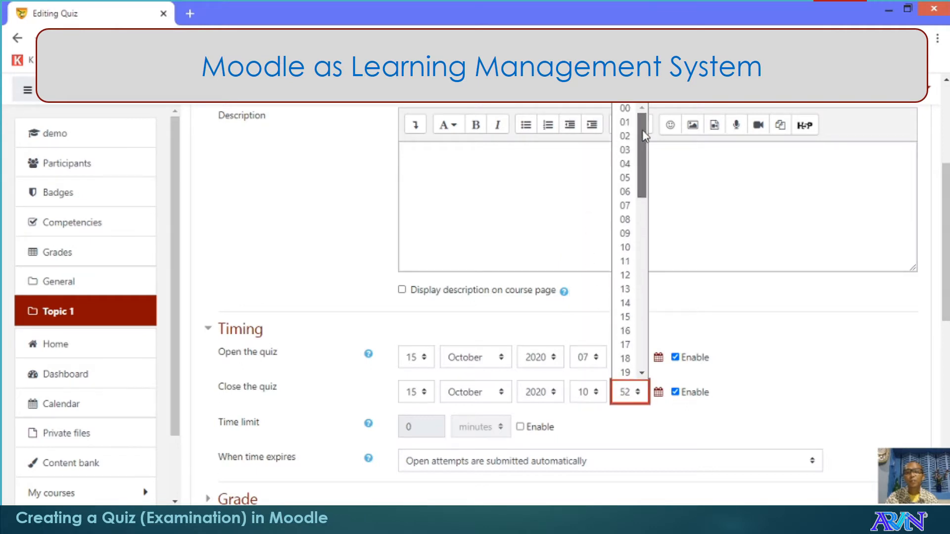
{"action": "left_click", "coordinate": [625, 108]}
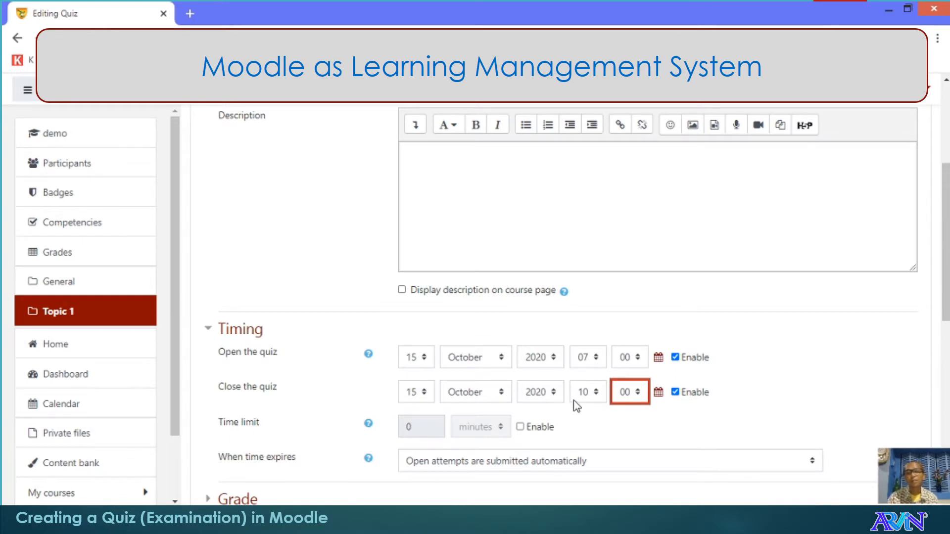
Step: Enable the quiz's time limit and set it to 60 minutes
{"action": "left_click", "coordinate": [522, 427]}
{"action": "double_click", "coordinate": [420, 428]}
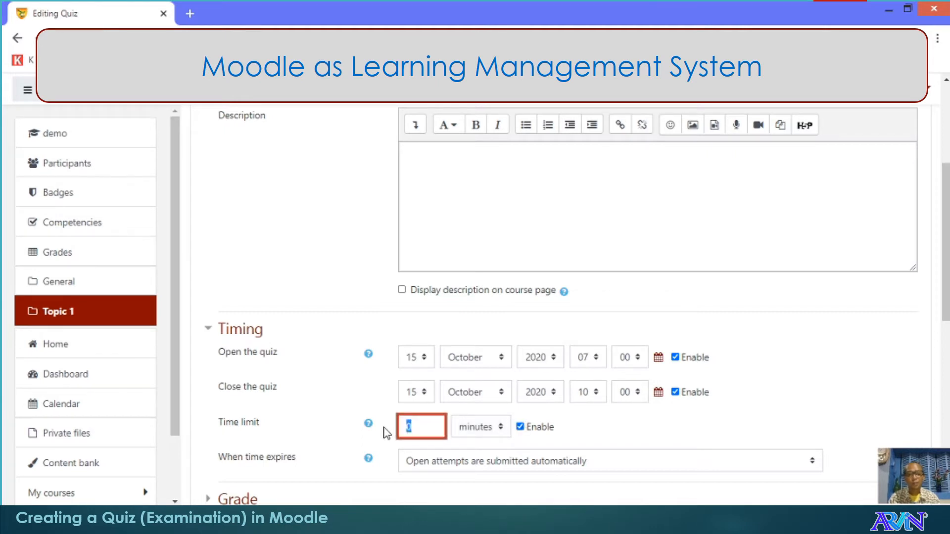
{"action": "type", "text": "60"}
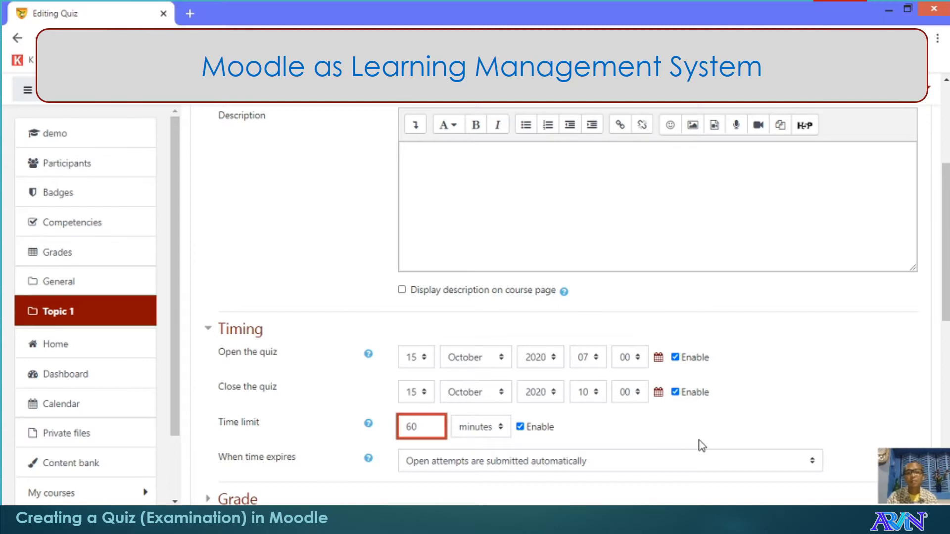
Step: Set the grade to pass to 5 in the quiz's grade settings
{"action": "scroll", "coordinate": [698, 441], "scroll_direction": "down", "scroll_amount": 3}
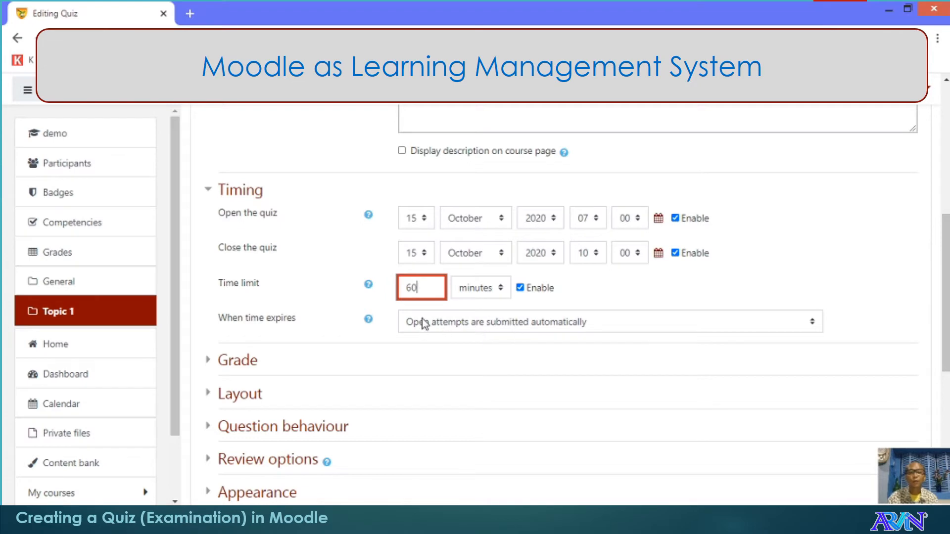
{"action": "left_click", "coordinate": [246, 359]}
{"action": "scroll", "coordinate": [458, 393], "scroll_direction": "down", "scroll_amount": 2}
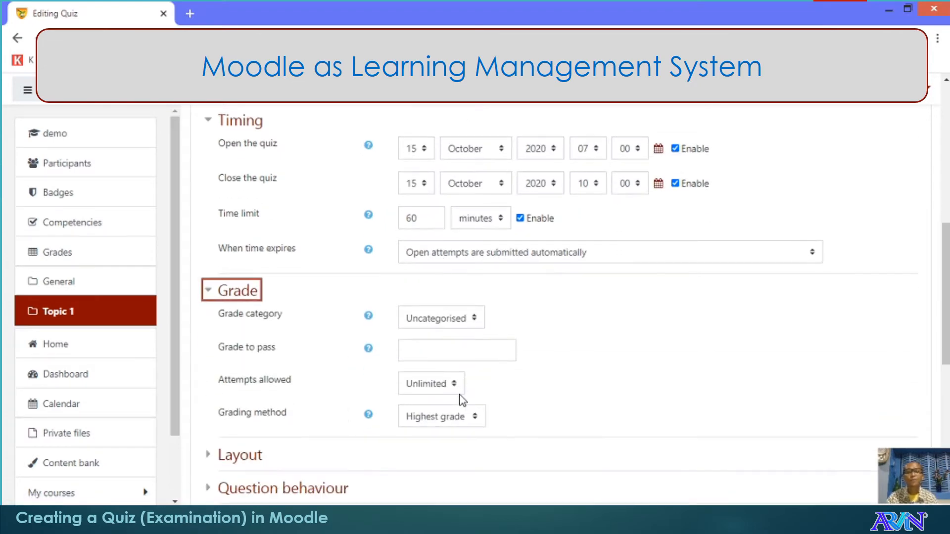
{"action": "left_click", "coordinate": [414, 354]}
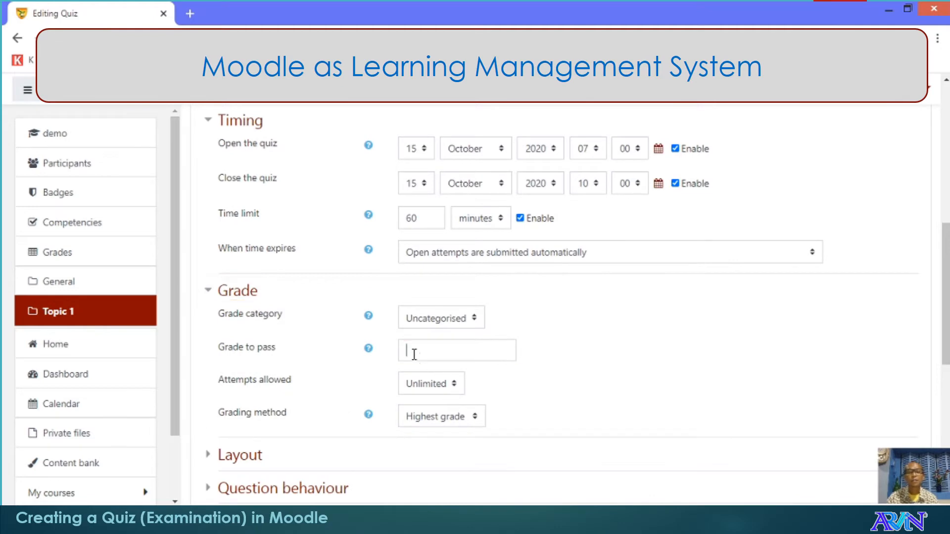
{"action": "type", "text": "5"}
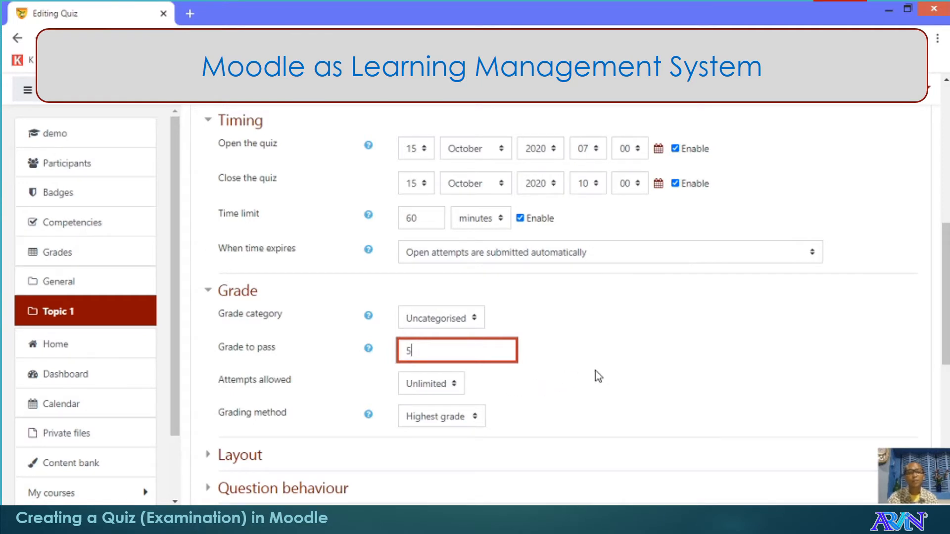
Step: In the layout settings, keep a new page for every question and set the navigation method to Sequential
{"action": "scroll", "coordinate": [596, 376], "scroll_direction": "down", "scroll_amount": 2}
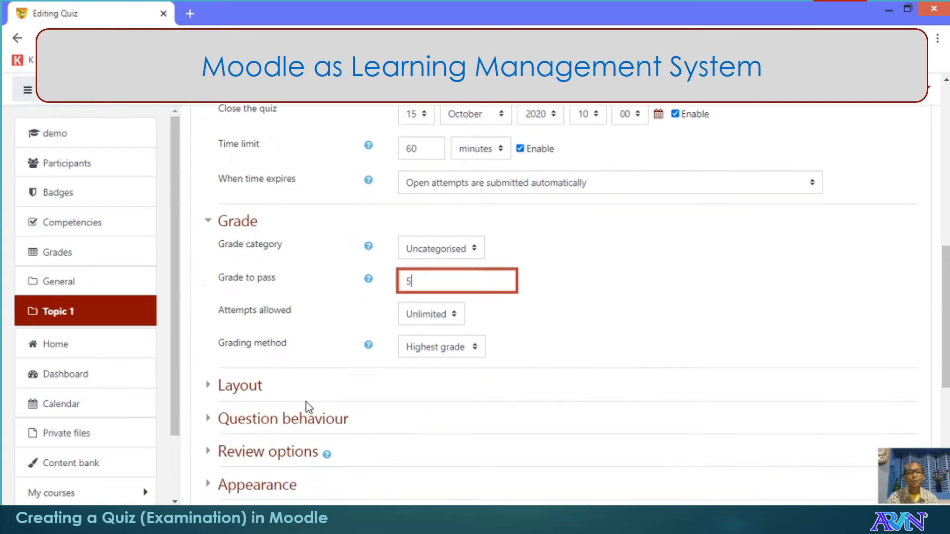
{"action": "left_click", "coordinate": [253, 391]}
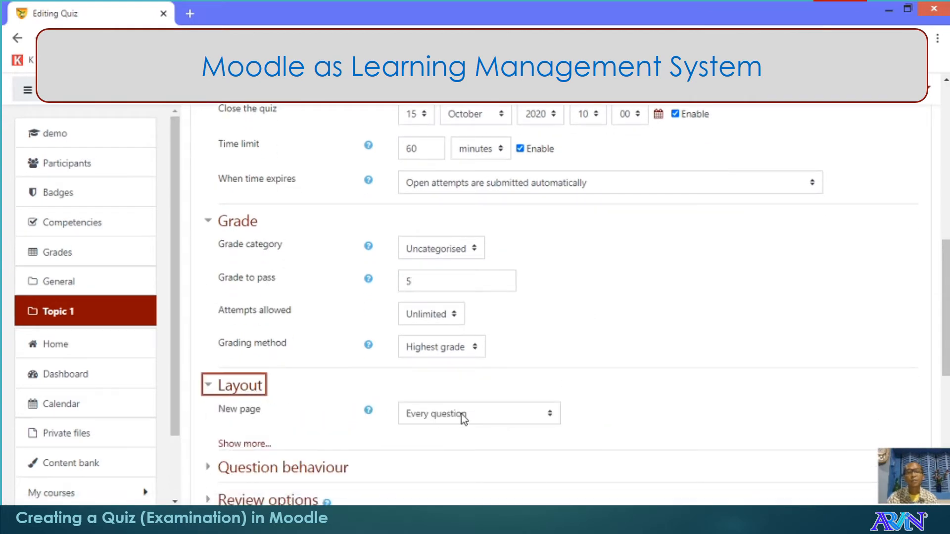
{"action": "left_click", "coordinate": [487, 418]}
{"action": "left_click", "coordinate": [486, 418]}
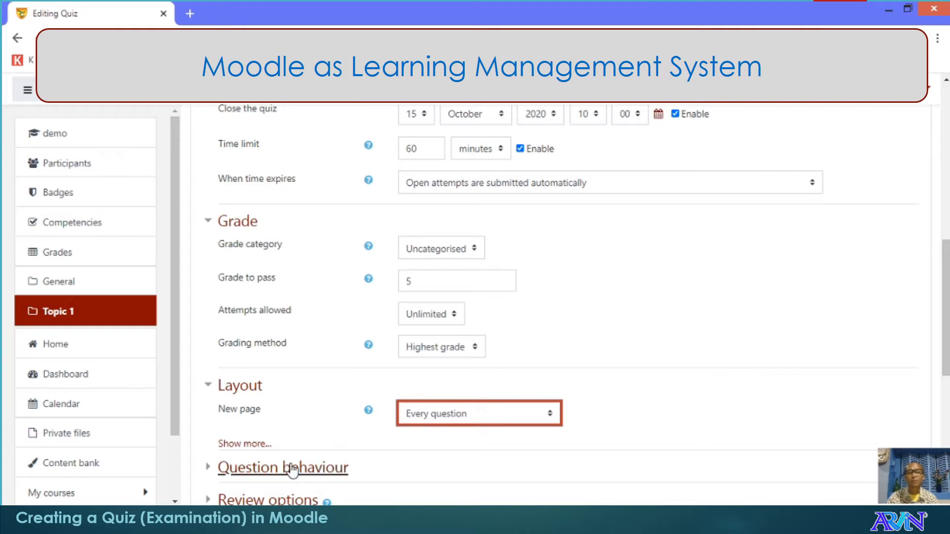
{"action": "left_click", "coordinate": [248, 444]}
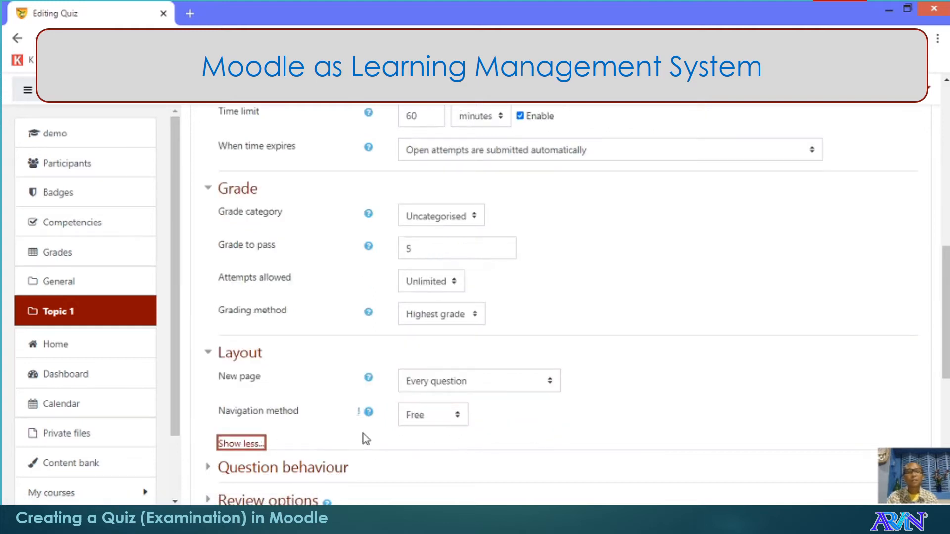
{"action": "left_click", "coordinate": [430, 415]}
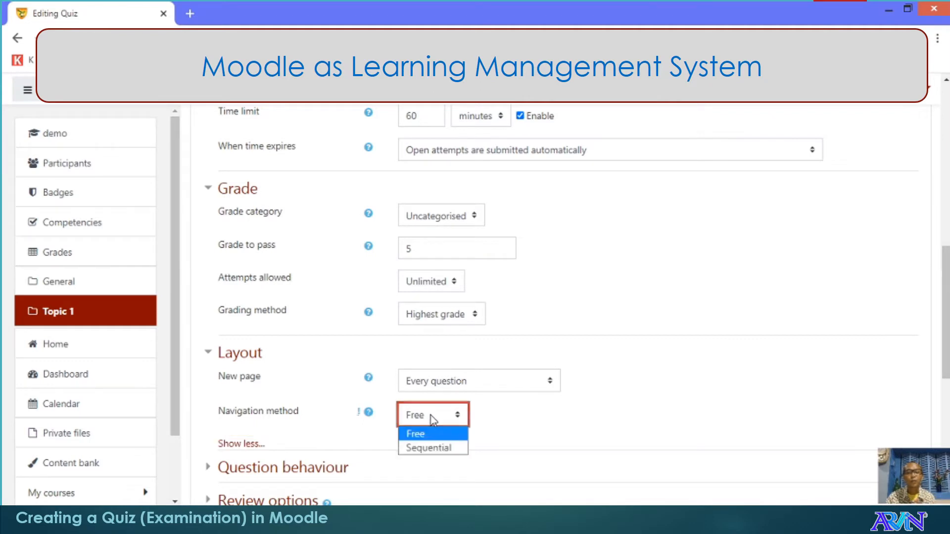
{"action": "left_click", "coordinate": [438, 449]}
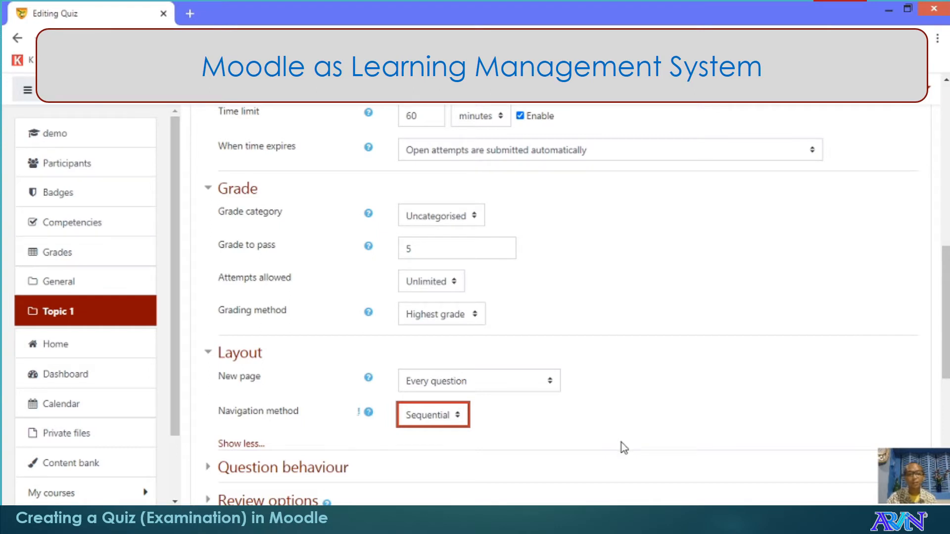
{"action": "scroll", "coordinate": [587, 460], "scroll_direction": "down", "scroll_amount": 1}
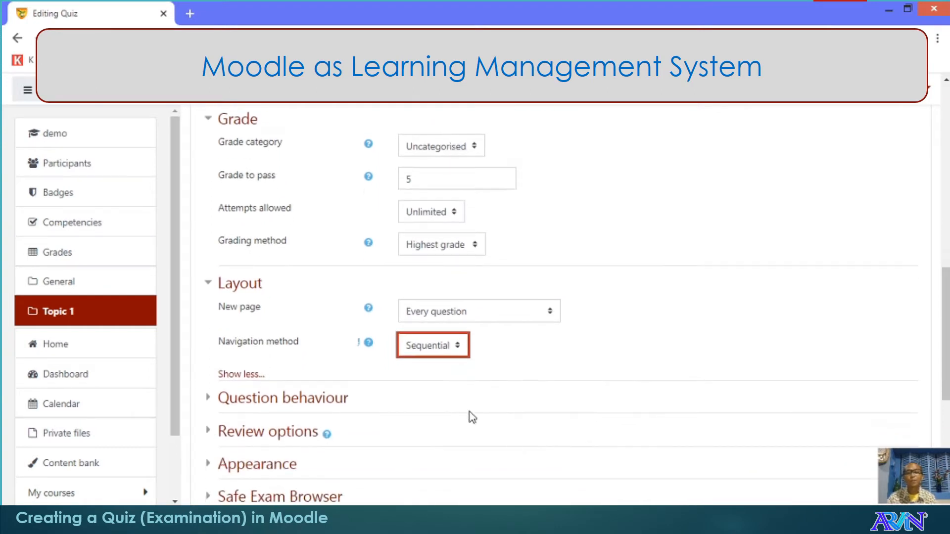
Step: Try the Free navigation method in the layout settings and return it to Sequential
{"action": "left_click", "coordinate": [420, 345]}
{"action": "left_click", "coordinate": [421, 365]}
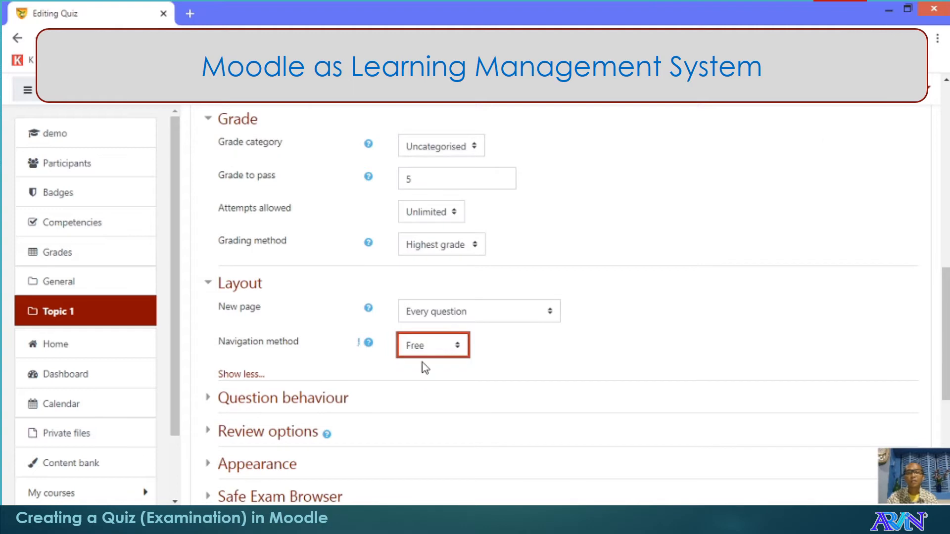
{"action": "left_click", "coordinate": [418, 346]}
{"action": "left_click", "coordinate": [436, 381]}
Step: Expand the question behaviour settings, keep their defaults, and save and display the quiz
{"action": "left_click", "coordinate": [346, 398]}
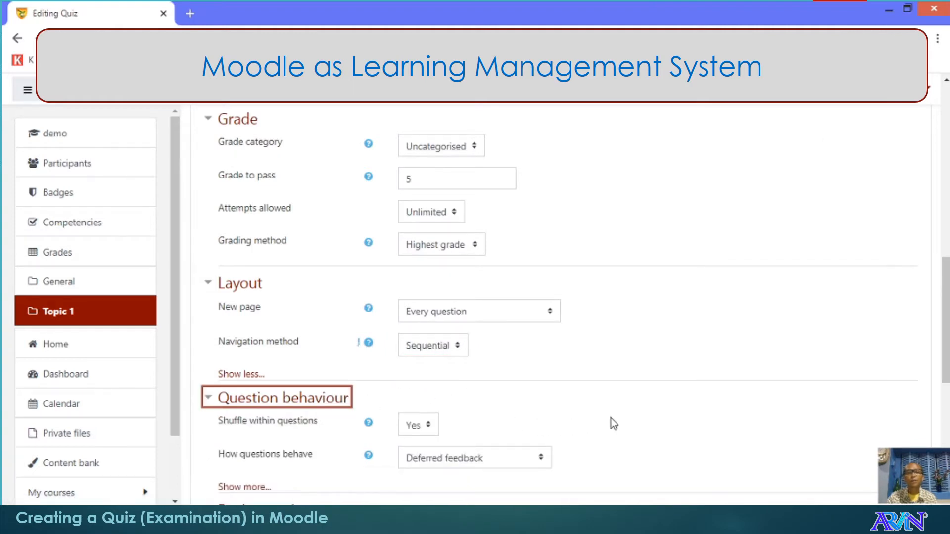
{"action": "scroll", "coordinate": [614, 424], "scroll_direction": "down", "scroll_amount": 1}
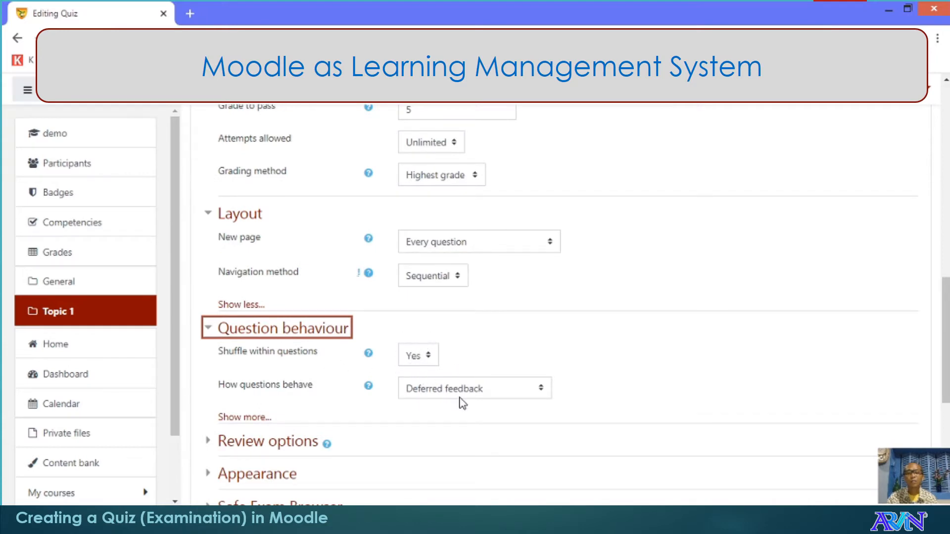
{"action": "scroll", "coordinate": [460, 402], "scroll_direction": "down", "scroll_amount": 1}
{"action": "scroll", "coordinate": [446, 403], "scroll_direction": "down", "scroll_amount": 1}
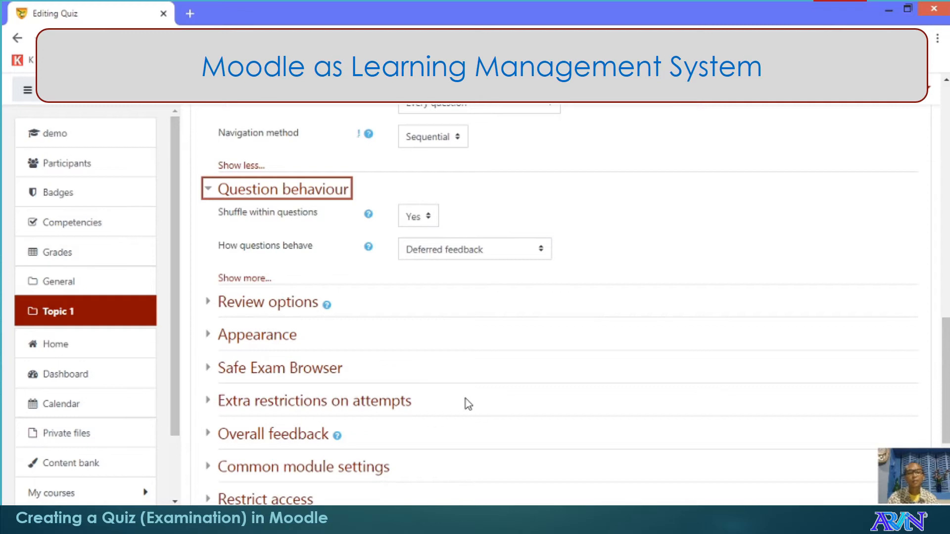
{"action": "scroll", "coordinate": [465, 399], "scroll_direction": "down", "scroll_amount": 1}
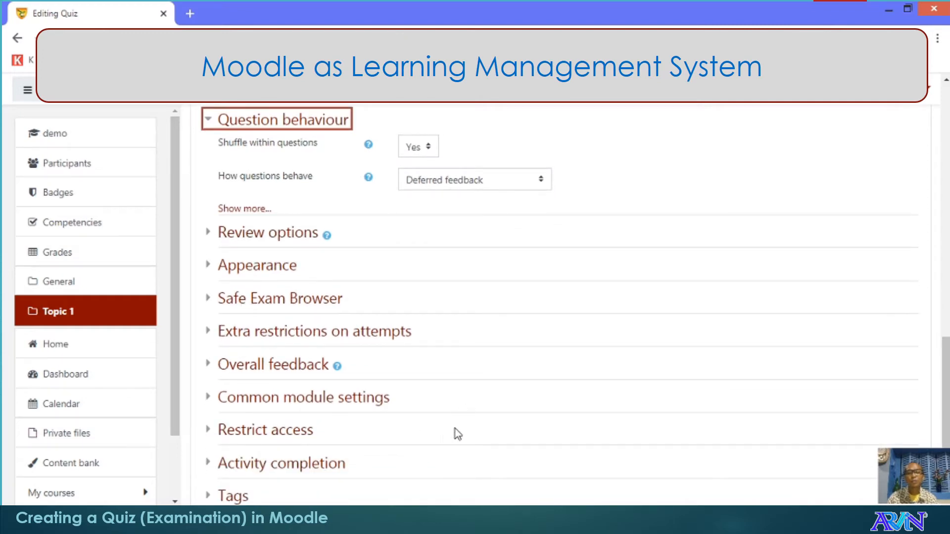
{"action": "scroll", "coordinate": [454, 433], "scroll_direction": "down", "scroll_amount": 2}
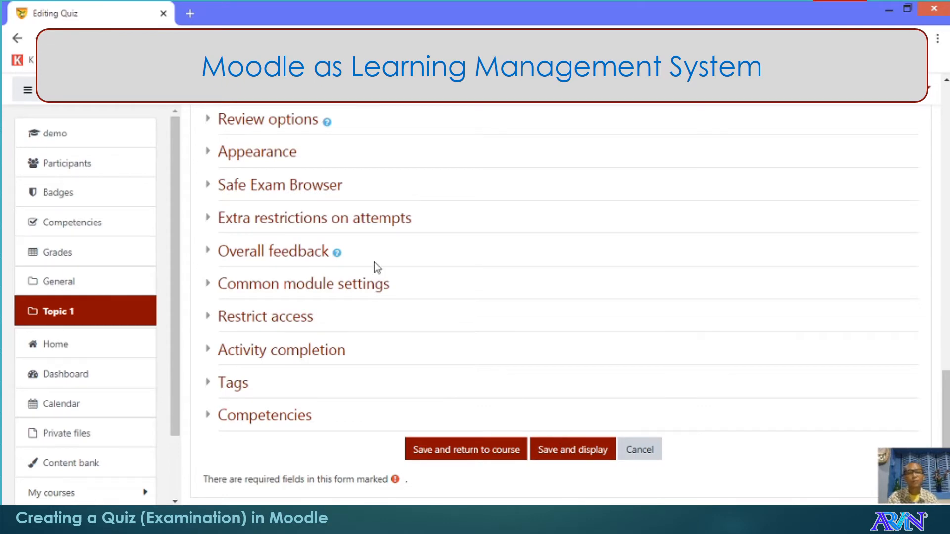
{"action": "left_click", "coordinate": [556, 453]}
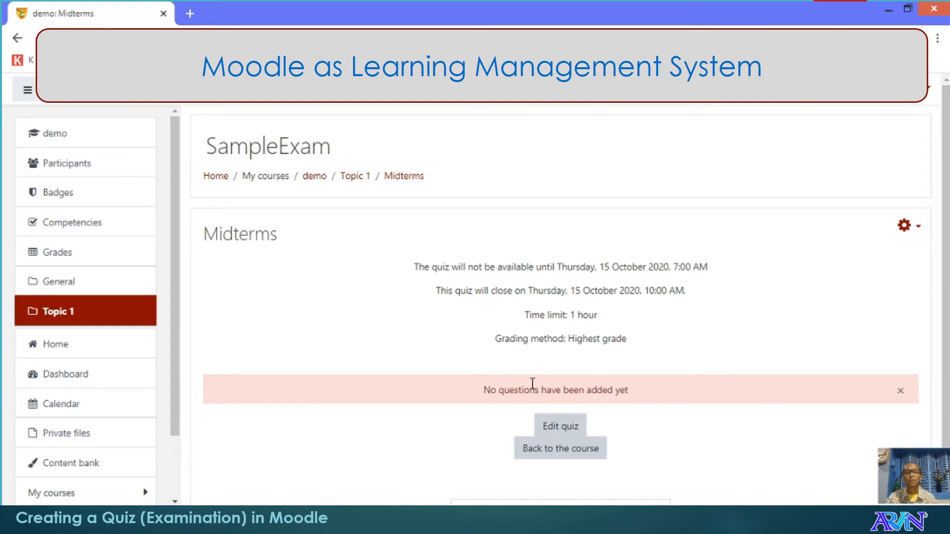
Step: On the Midterms quiz's editing page, enter 50.00 as the maximum grade and enable question shuffling
{"action": "left_click", "coordinate": [560, 428]}
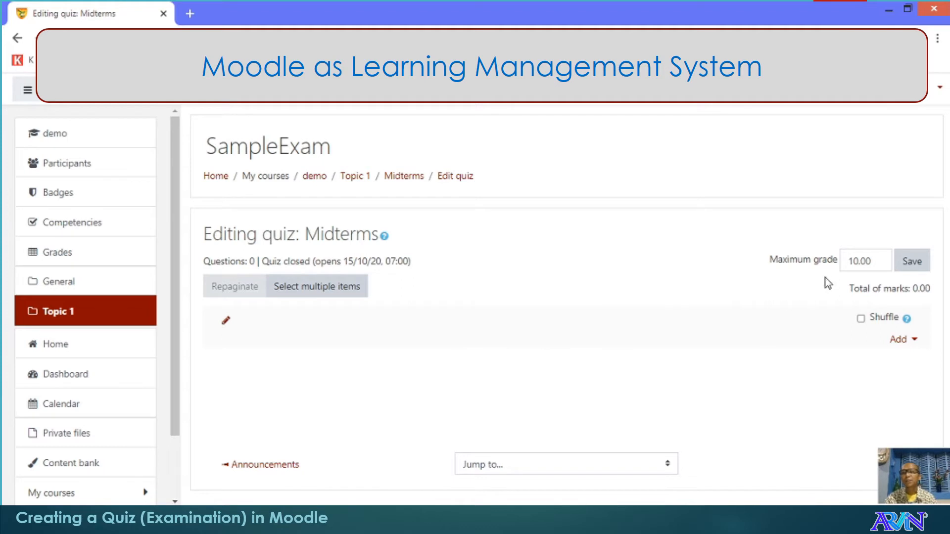
{"action": "left_click", "coordinate": [852, 261]}
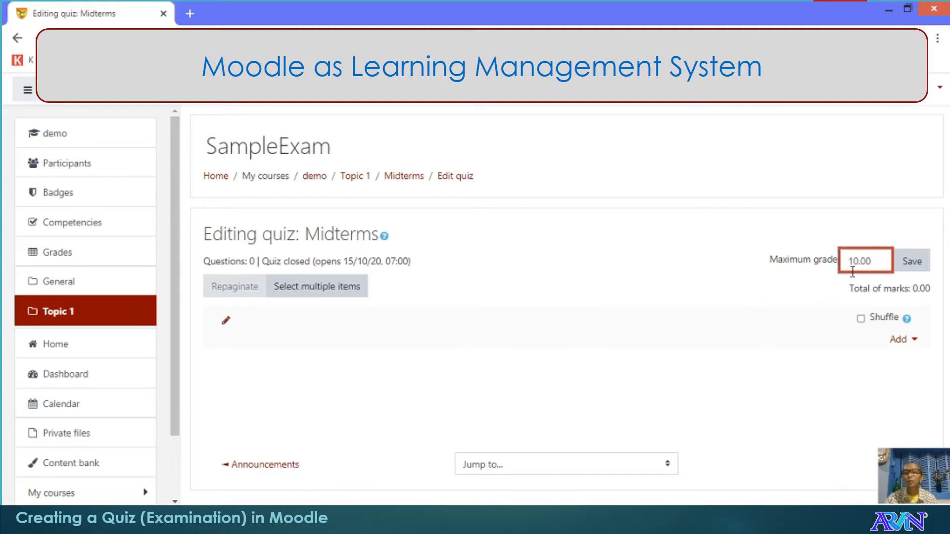
{"action": "key", "text": "BackSpace"}
{"action": "type", "text": "5"}
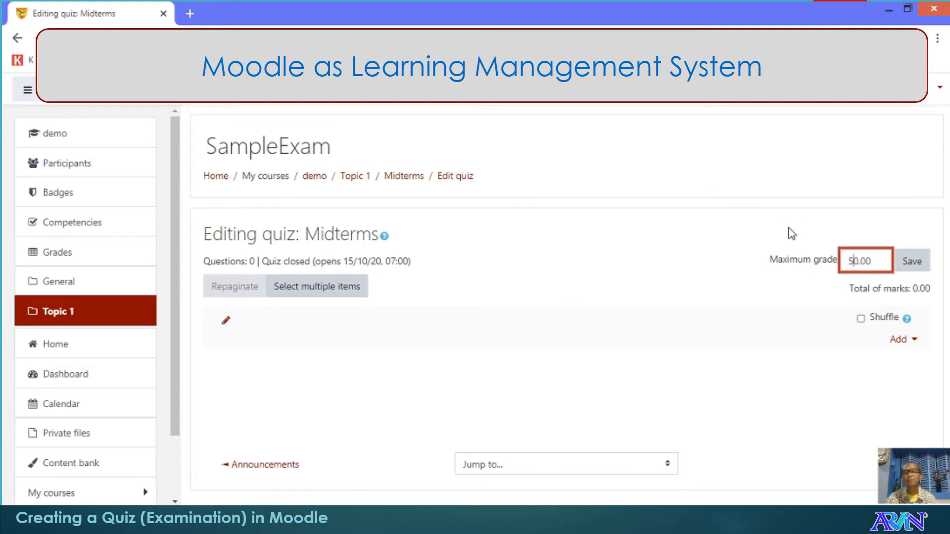
{"action": "left_click", "coordinate": [862, 322]}
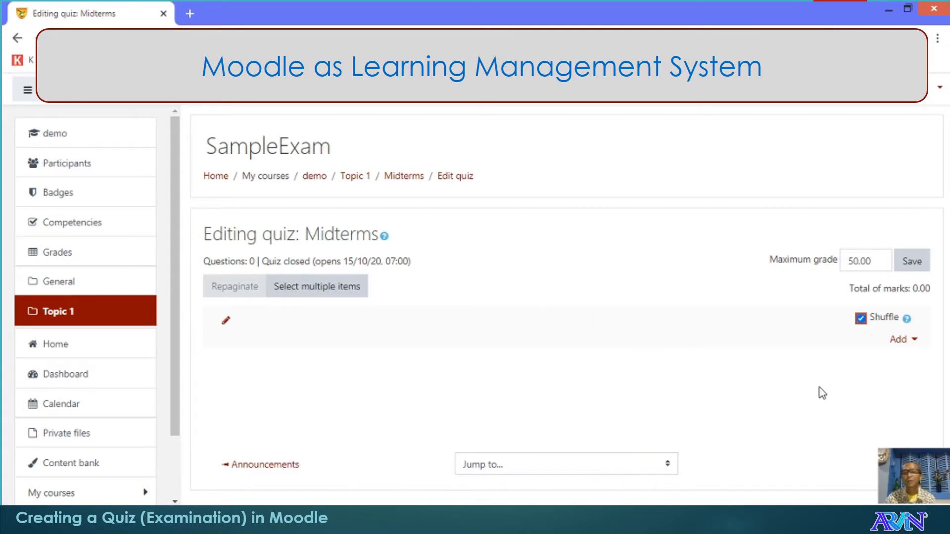
Step: View the options for adding questions from the question bank and close them without adding any
{"action": "left_click", "coordinate": [904, 347]}
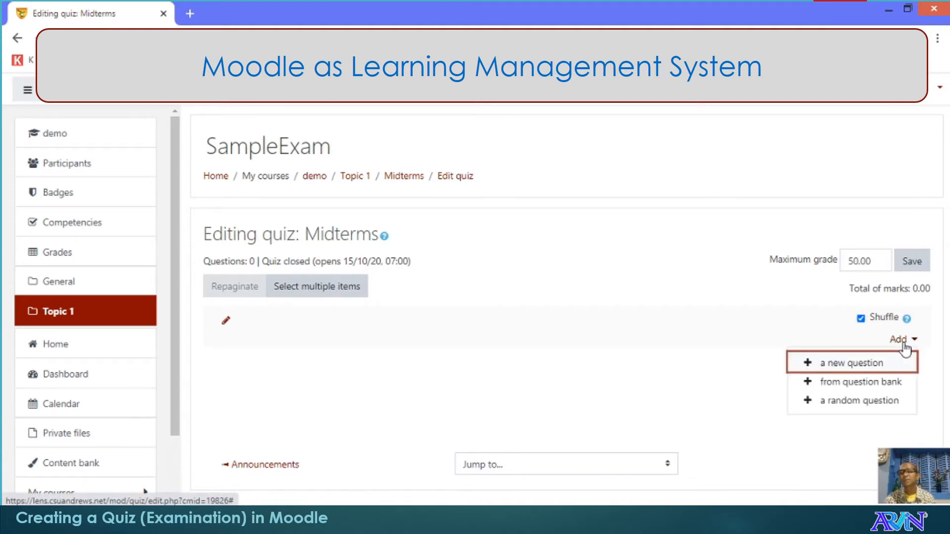
{"action": "left_click", "coordinate": [848, 384]}
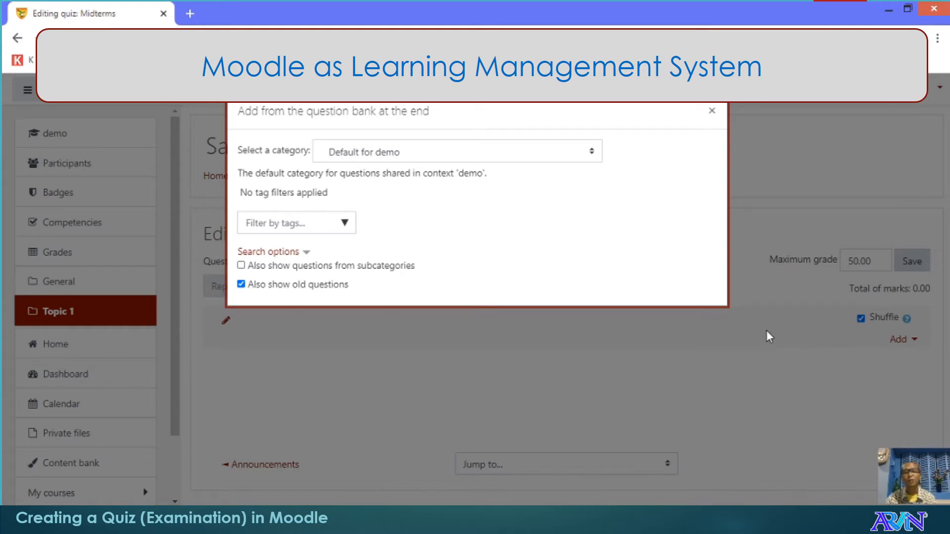
{"action": "left_click", "coordinate": [713, 111]}
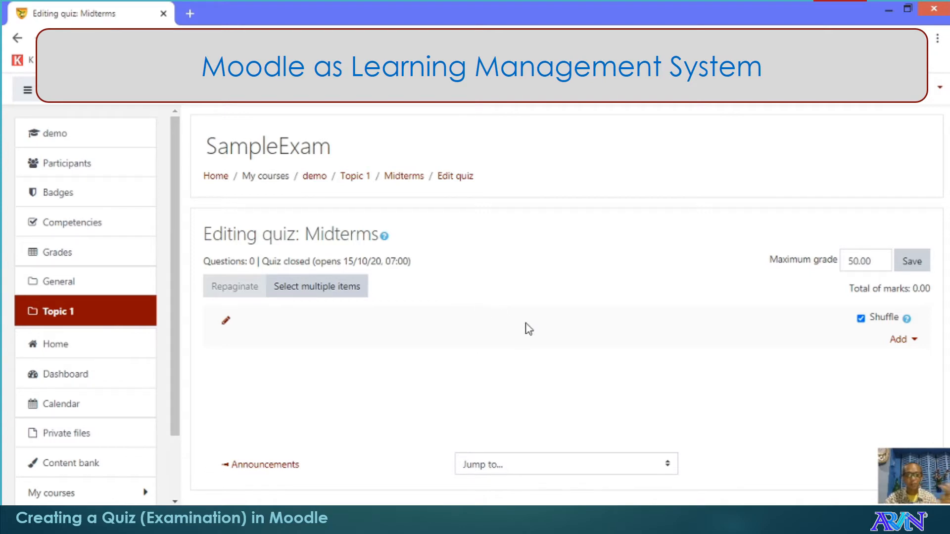
Step: Add a new question of the Multiple choice type to the quiz
{"action": "left_click", "coordinate": [899, 339]}
{"action": "left_click", "coordinate": [851, 363]}
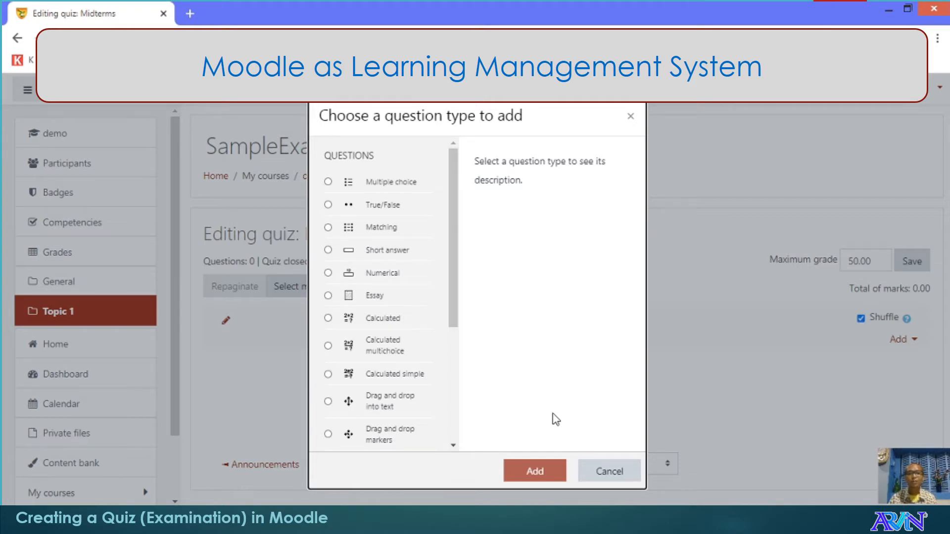
{"action": "left_click", "coordinate": [381, 187]}
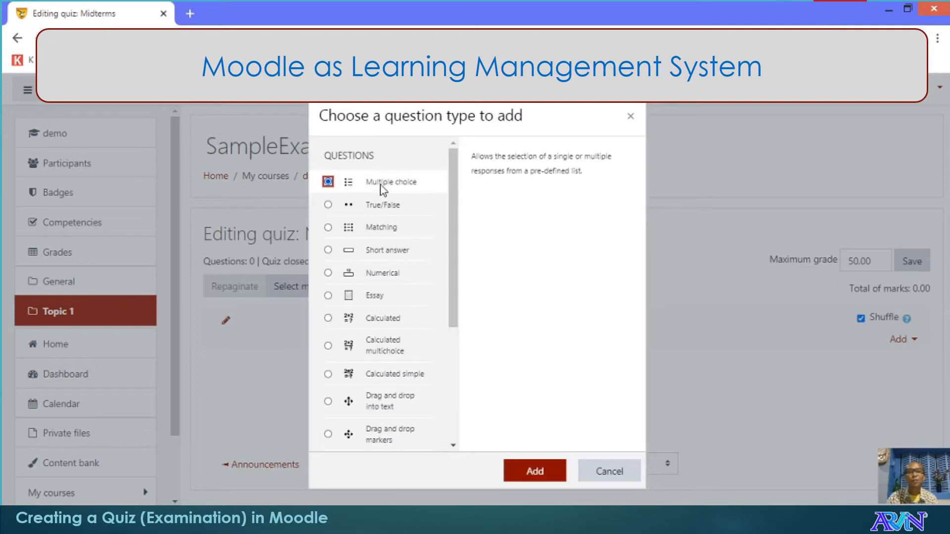
{"action": "left_click", "coordinate": [387, 209]}
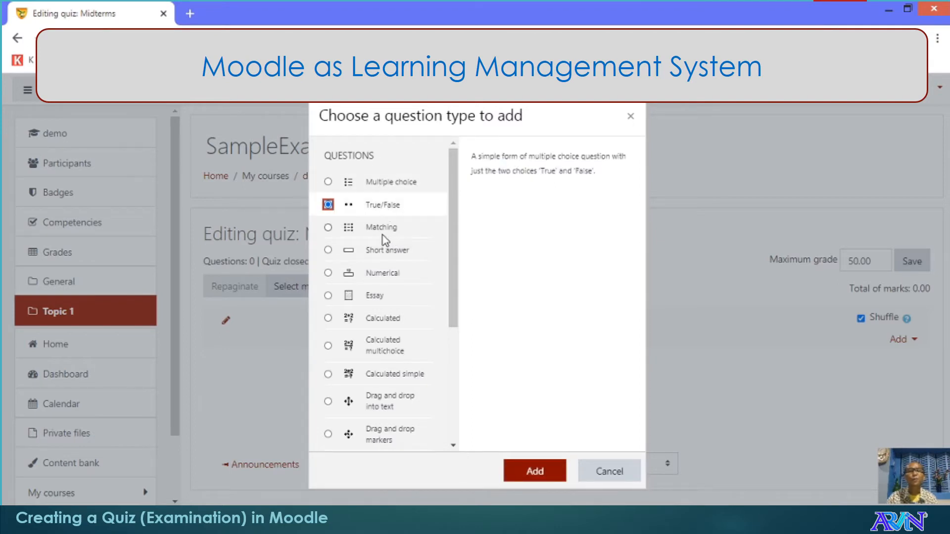
{"action": "left_click", "coordinate": [381, 229]}
{"action": "left_click", "coordinate": [386, 251]}
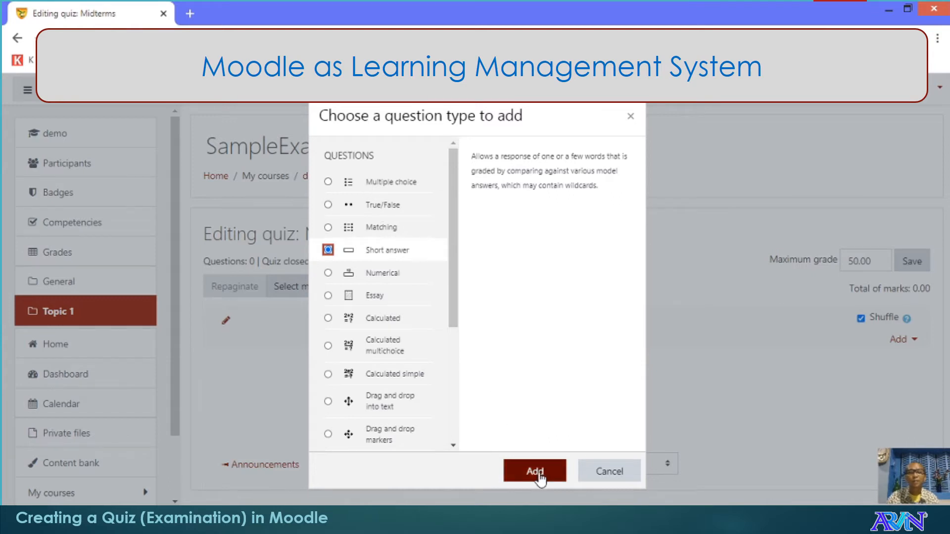
{"action": "left_click", "coordinate": [354, 184]}
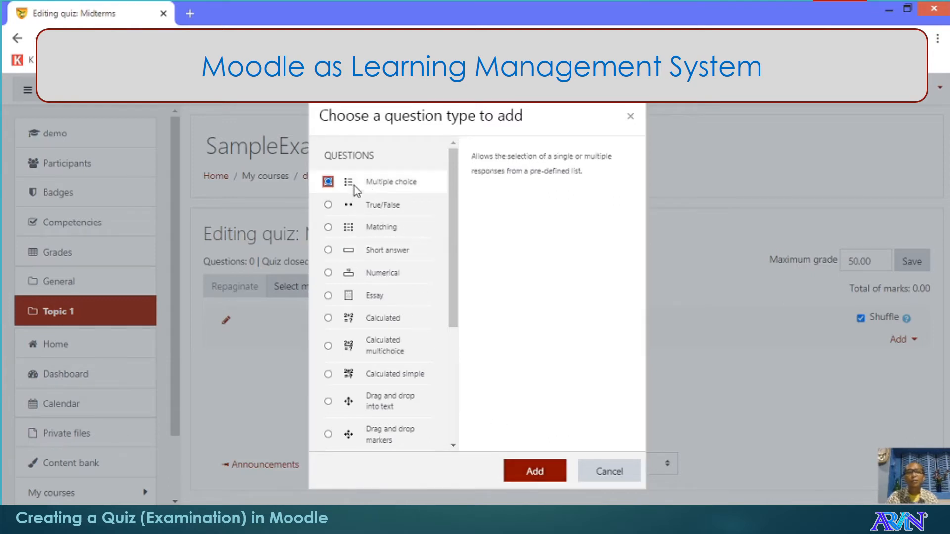
{"action": "left_click", "coordinate": [538, 469]}
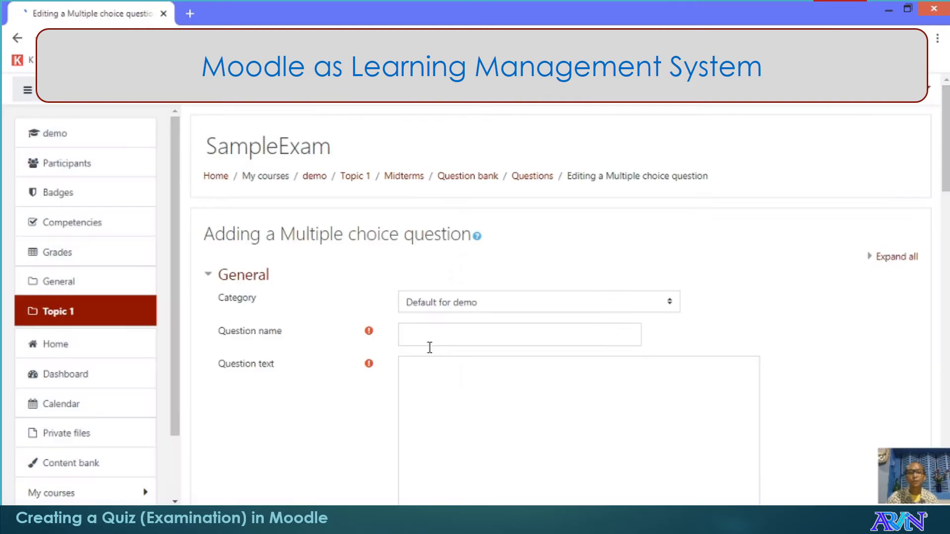
Step: Name the question ICT and enter "What does ICT means?" as its question text
{"action": "left_click", "coordinate": [437, 331]}
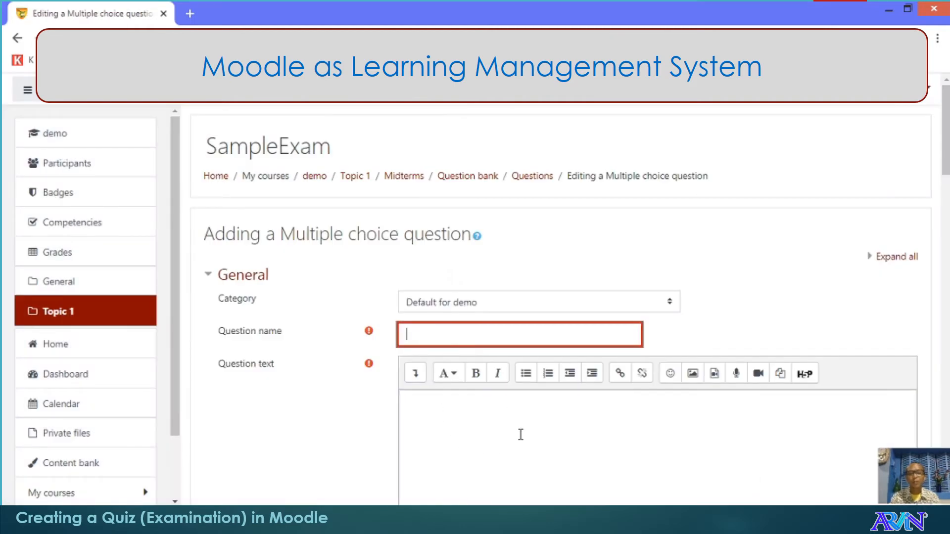
{"action": "type", "text": "ICT"}
{"action": "left_click", "coordinate": [417, 418]}
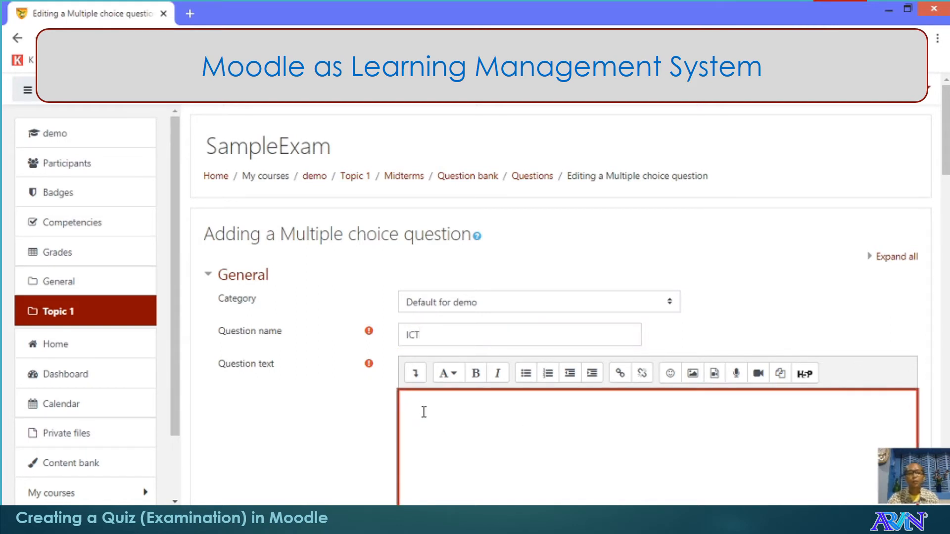
{"action": "scroll", "coordinate": [942, 170], "scroll_direction": "down", "scroll_amount": 2}
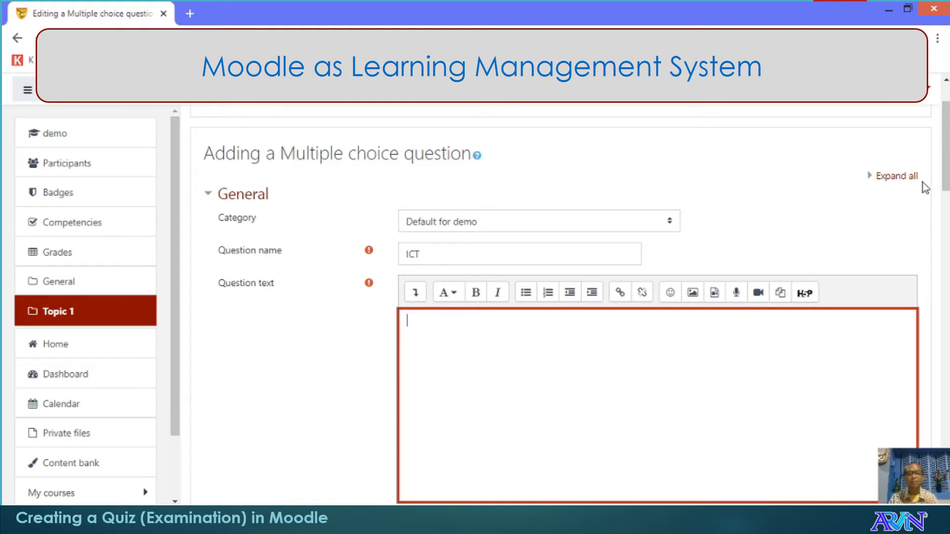
{"action": "type", "text": "Wha"}
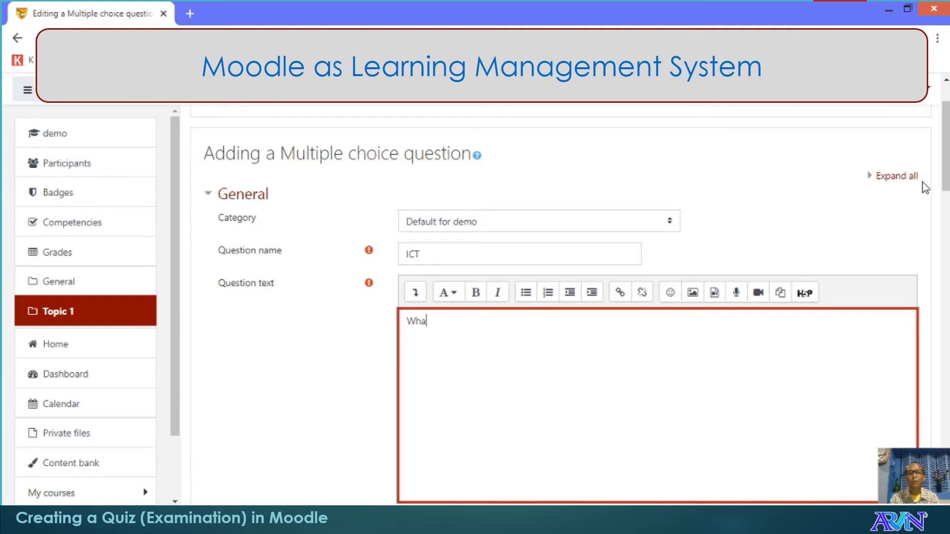
{"action": "type", "text": "t does ICT me"}
{"action": "type", "text": "an"}
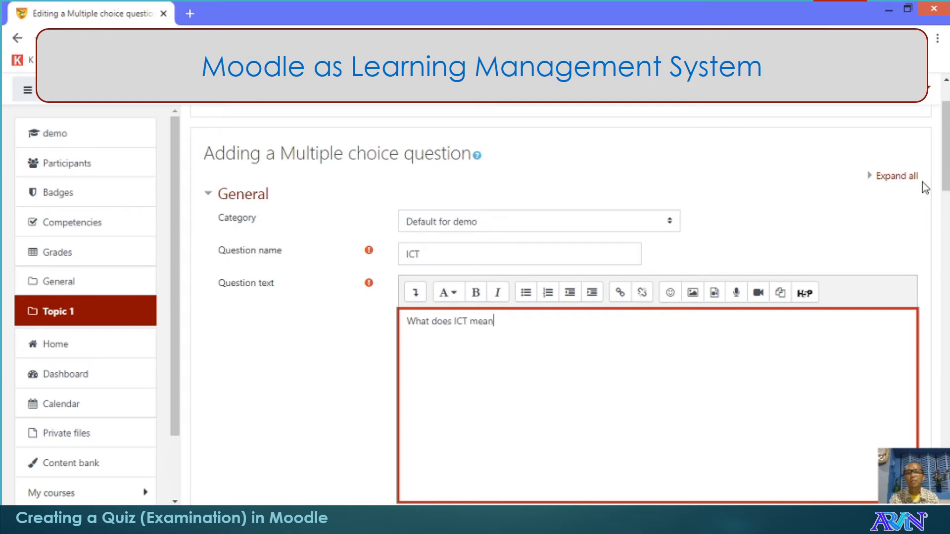
{"action": "type", "text": "s?"}
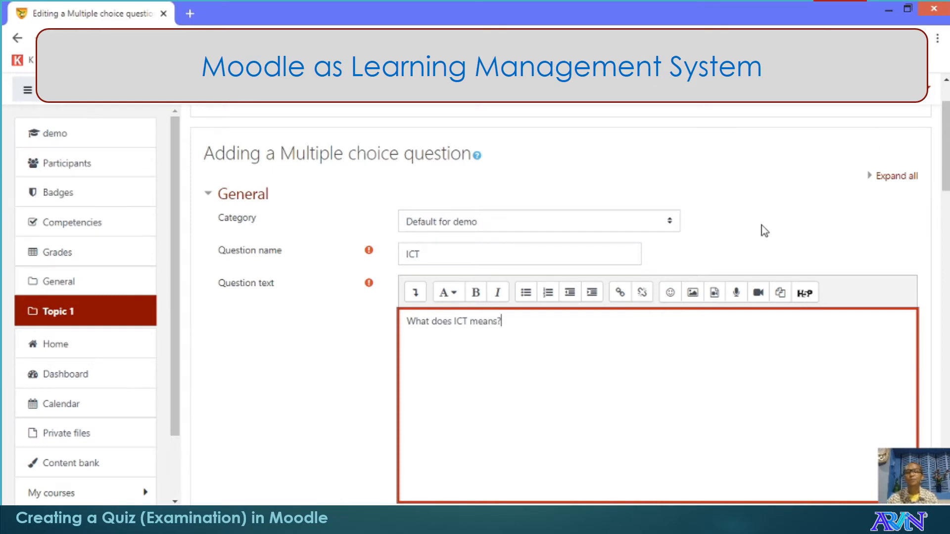
Step: Keep the question at one answer only and number its choices A., B., C
{"action": "scroll", "coordinate": [635, 256], "scroll_direction": "down", "scroll_amount": 4}
{"action": "scroll", "coordinate": [620, 212], "scroll_direction": "up", "scroll_amount": 3}
{"action": "scroll", "coordinate": [621, 211], "scroll_direction": "down", "scroll_amount": 1}
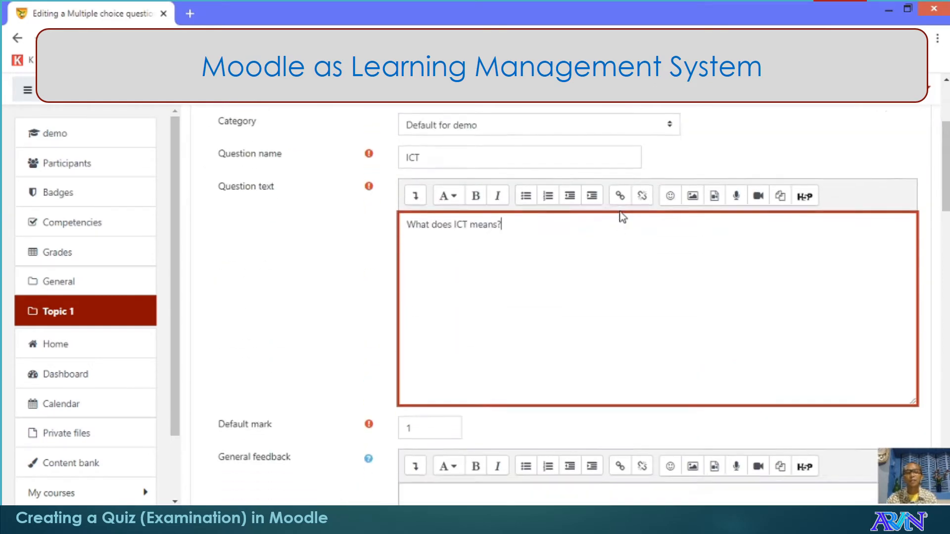
{"action": "scroll", "coordinate": [621, 212], "scroll_direction": "down", "scroll_amount": 8}
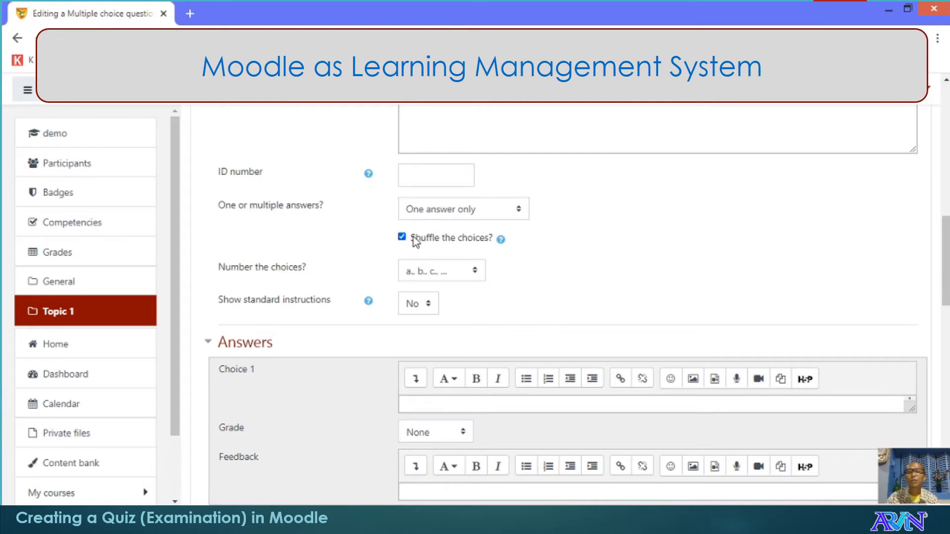
{"action": "left_click", "coordinate": [436, 208]}
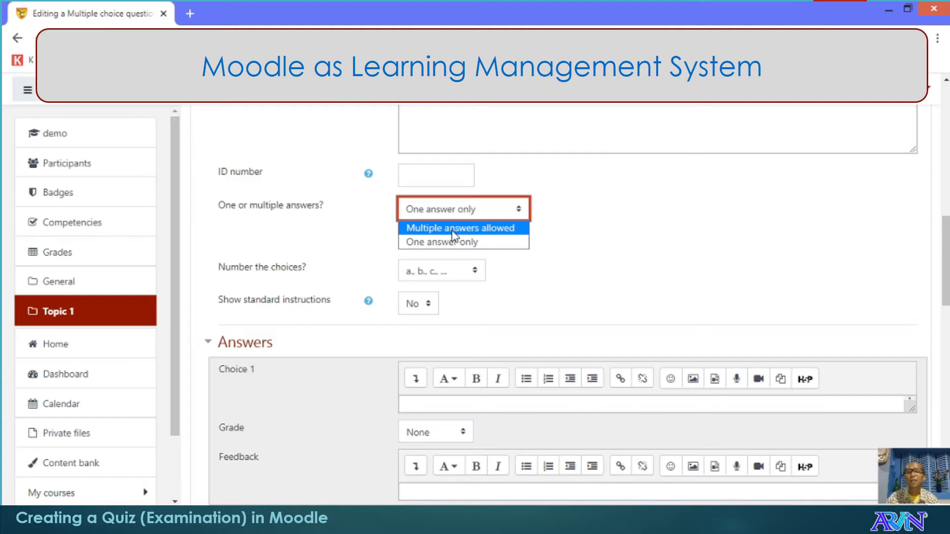
{"action": "left_click", "coordinate": [606, 236]}
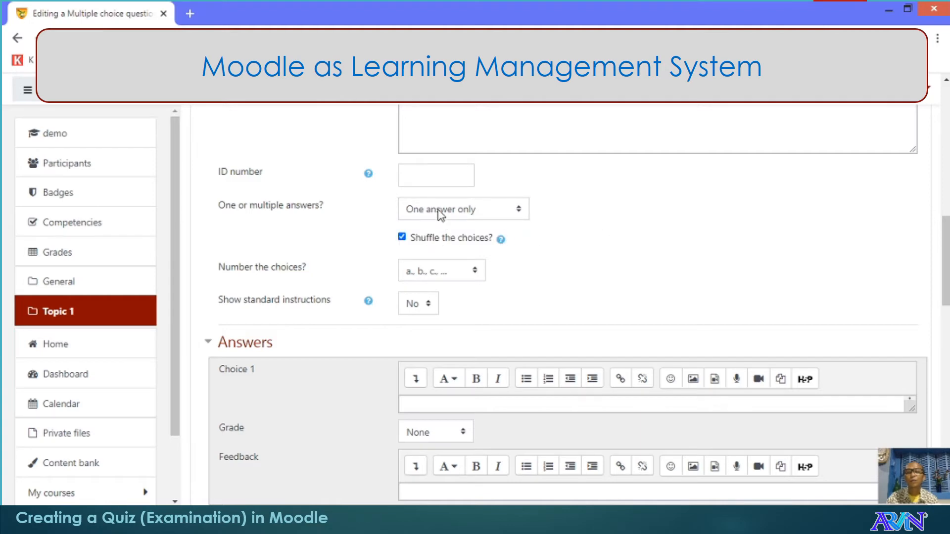
{"action": "left_click", "coordinate": [441, 277]}
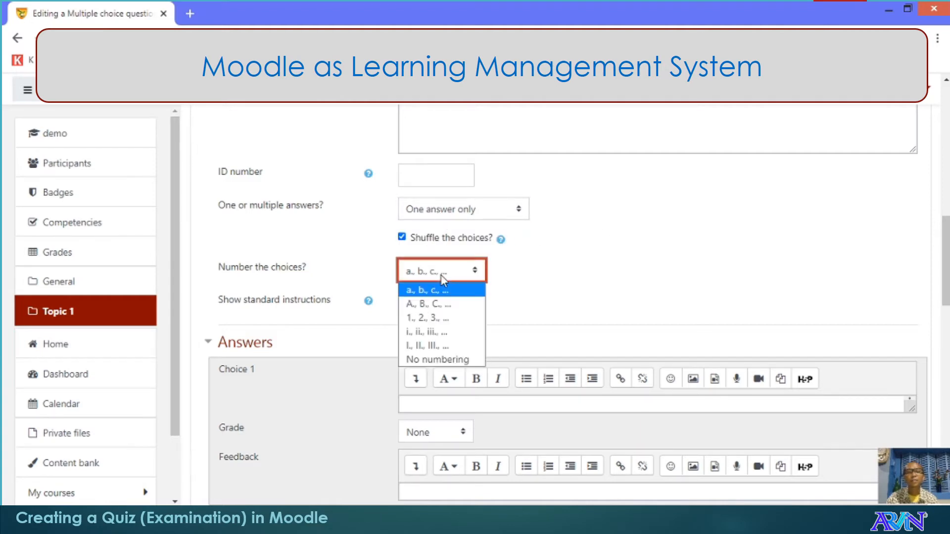
{"action": "left_click", "coordinate": [442, 307]}
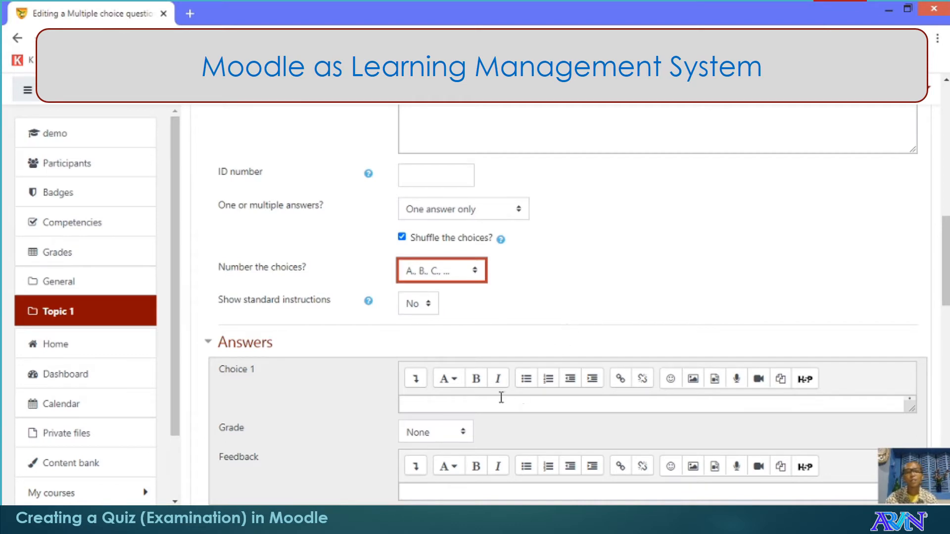
Step: Enter "Information Communications Technology" as Choice 1 and set its grade to 100%
{"action": "left_click", "coordinate": [563, 409]}
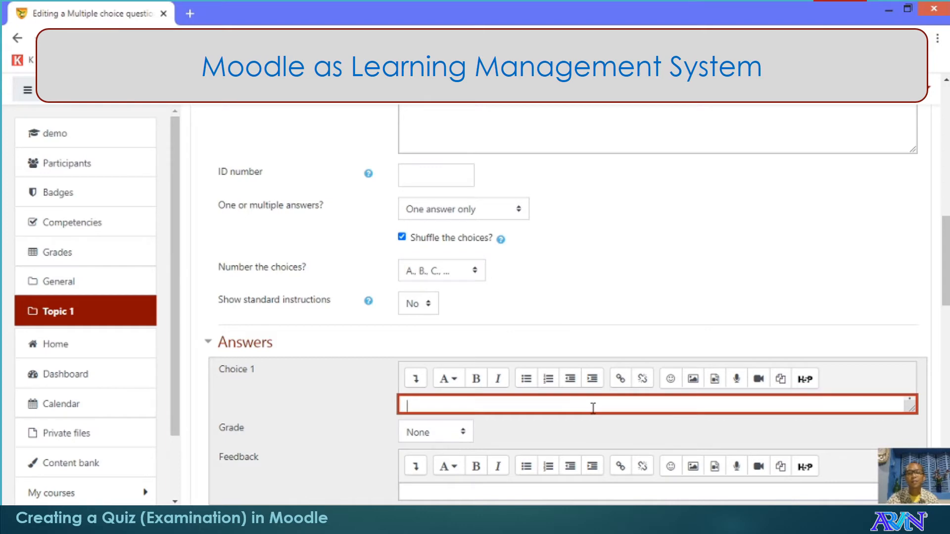
{"action": "type", "text": "Inf"}
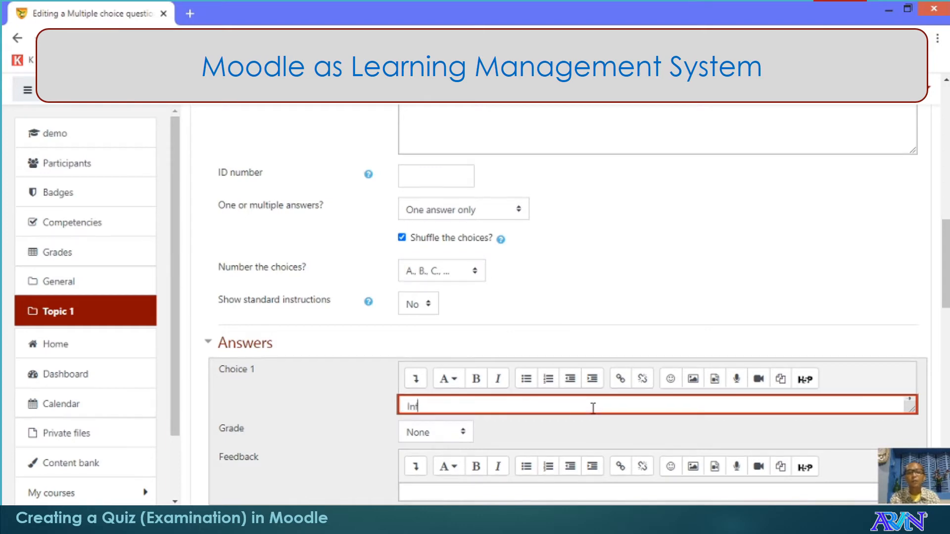
{"action": "type", "text": "ormation Comm"}
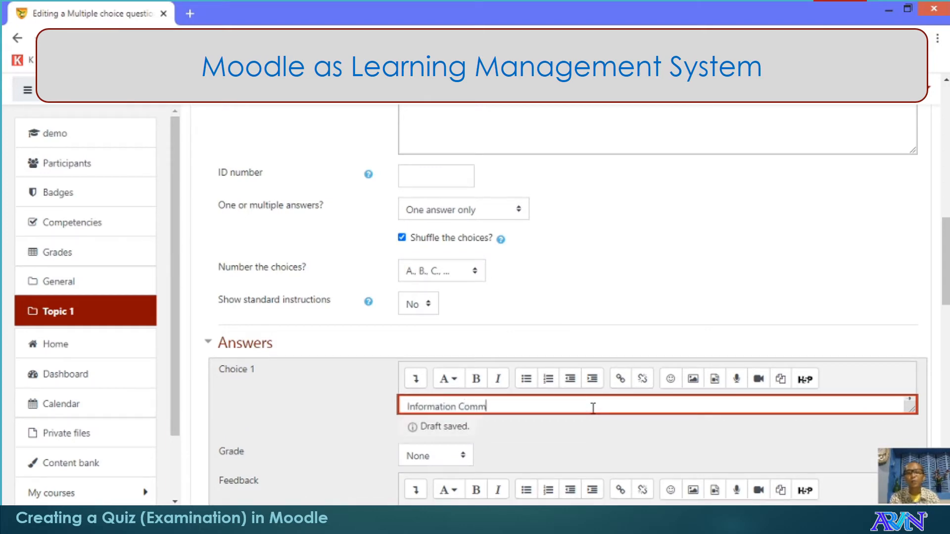
{"action": "type", "text": "unications Techno"}
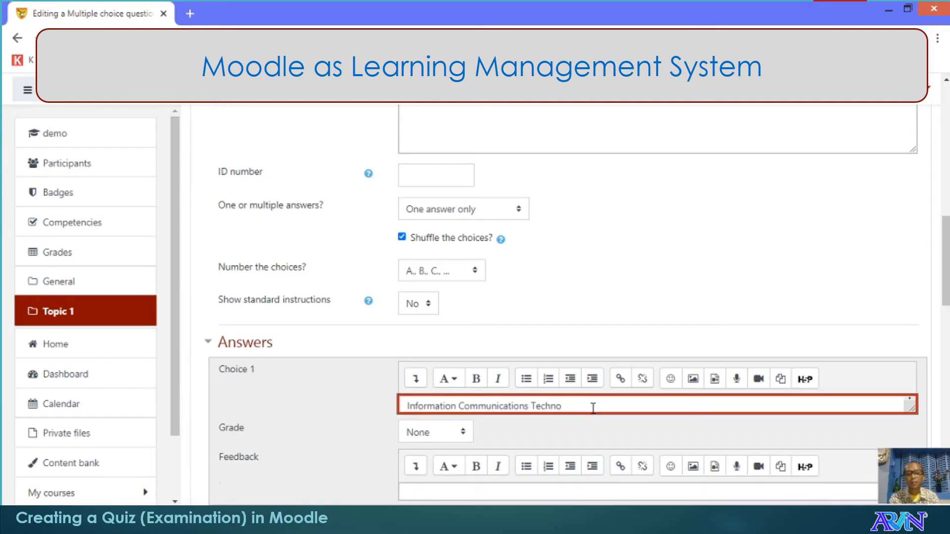
{"action": "type", "text": "logy"}
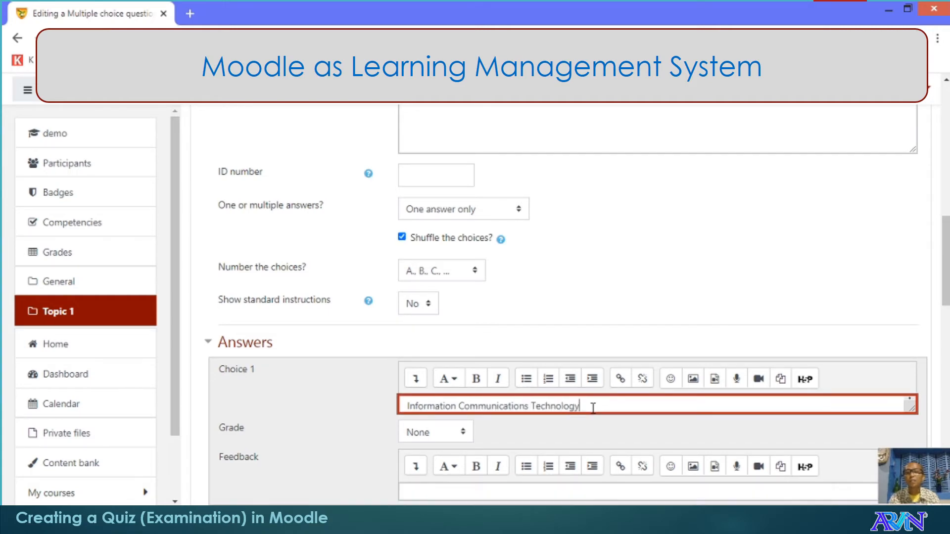
{"action": "left_click", "coordinate": [435, 433]}
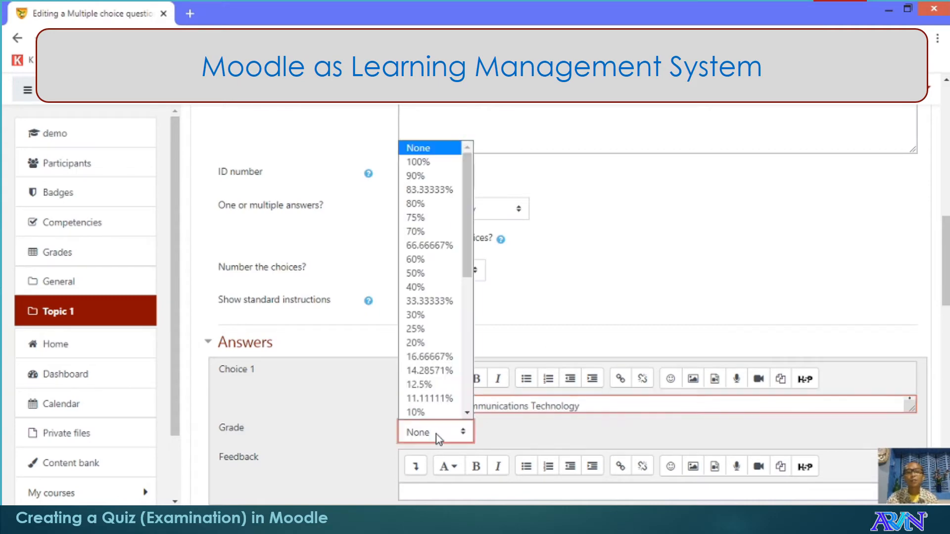
{"action": "left_click", "coordinate": [431, 162]}
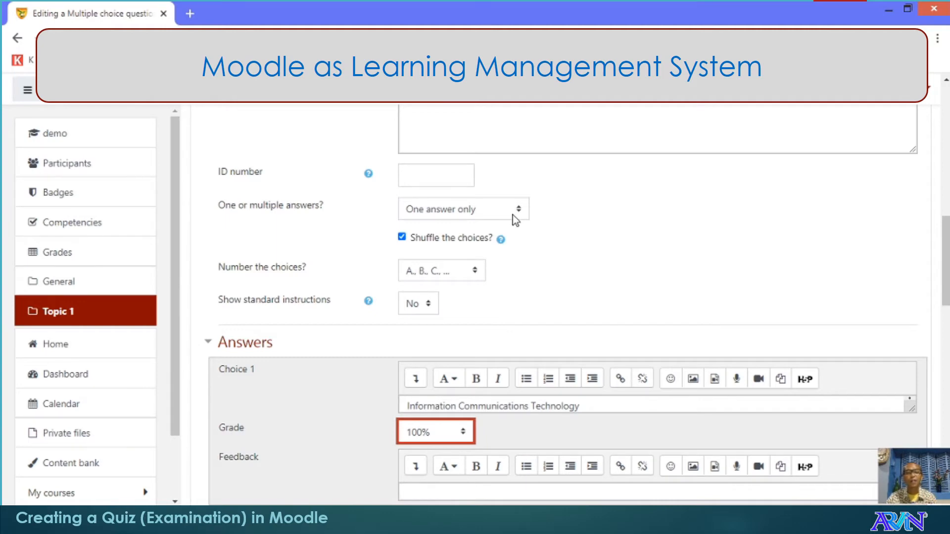
{"action": "left_click", "coordinate": [450, 433]}
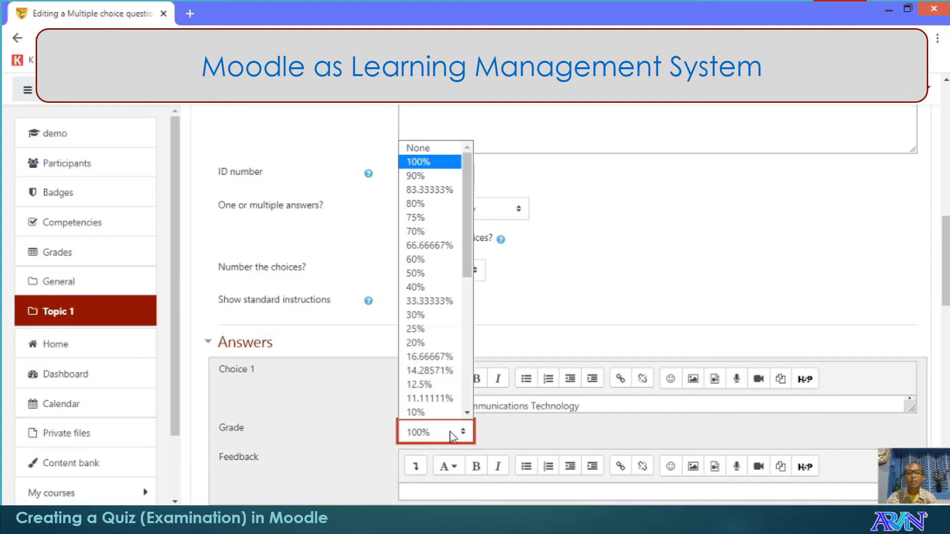
{"action": "scroll", "coordinate": [431, 354], "scroll_direction": "down", "scroll_amount": 1}
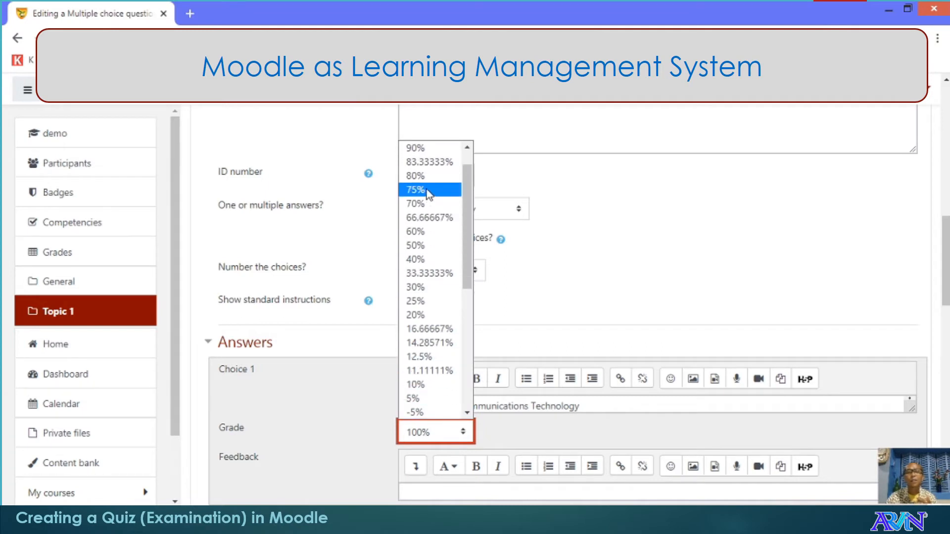
{"action": "left_click", "coordinate": [618, 267]}
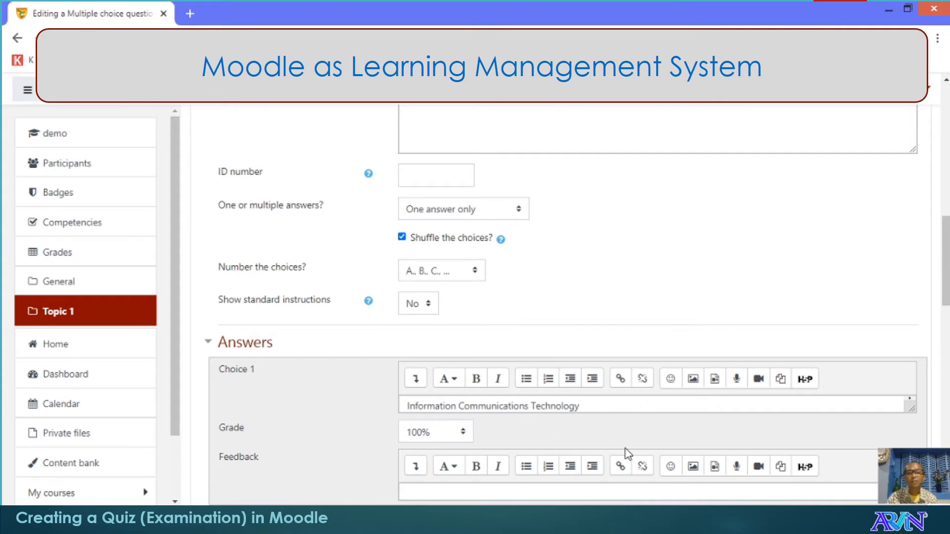
Step: Enter "Information Coputer Tech" as the answer text of Choice 2
{"action": "scroll", "coordinate": [619, 453], "scroll_direction": "down", "scroll_amount": 4}
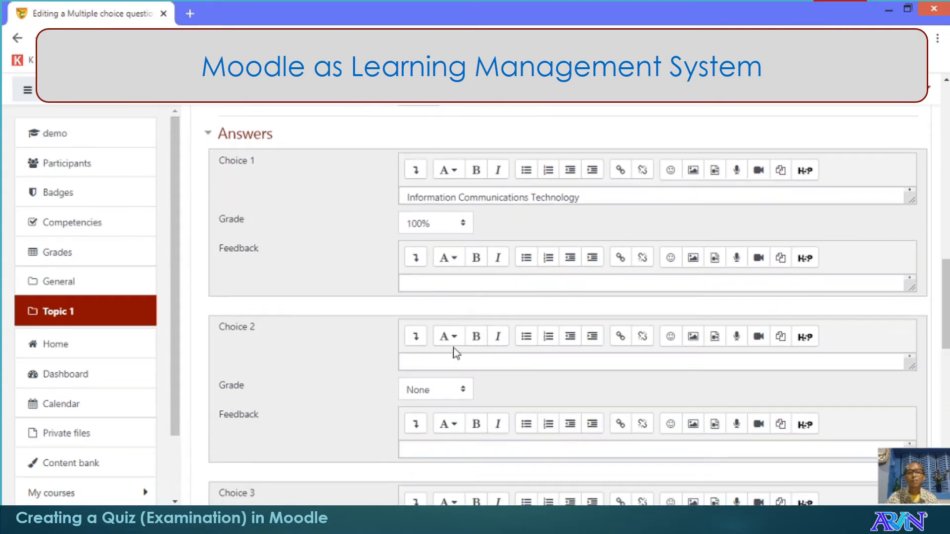
{"action": "left_click", "coordinate": [445, 364]}
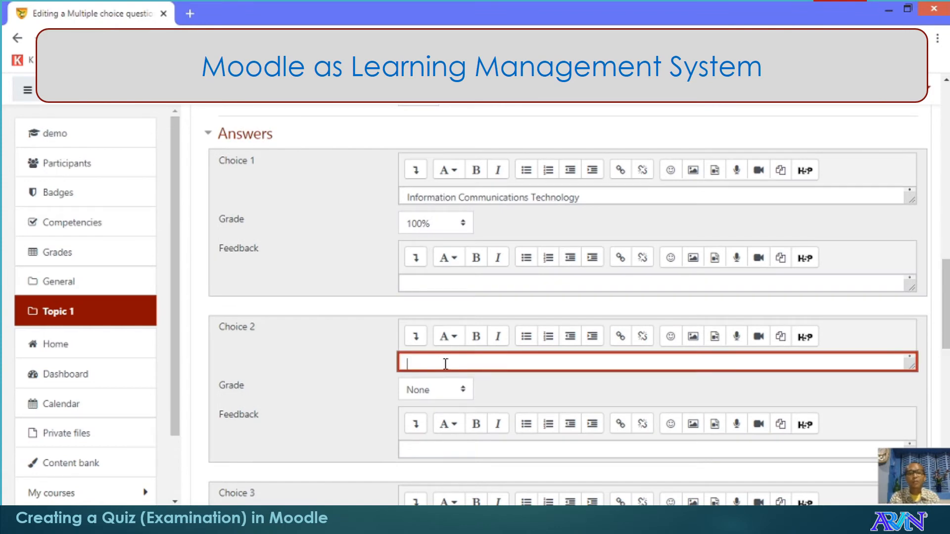
{"action": "key", "text": "BackSpace"}
{"action": "key", "text": "BackSpace"}
{"action": "key", "text": "BackSpace"}
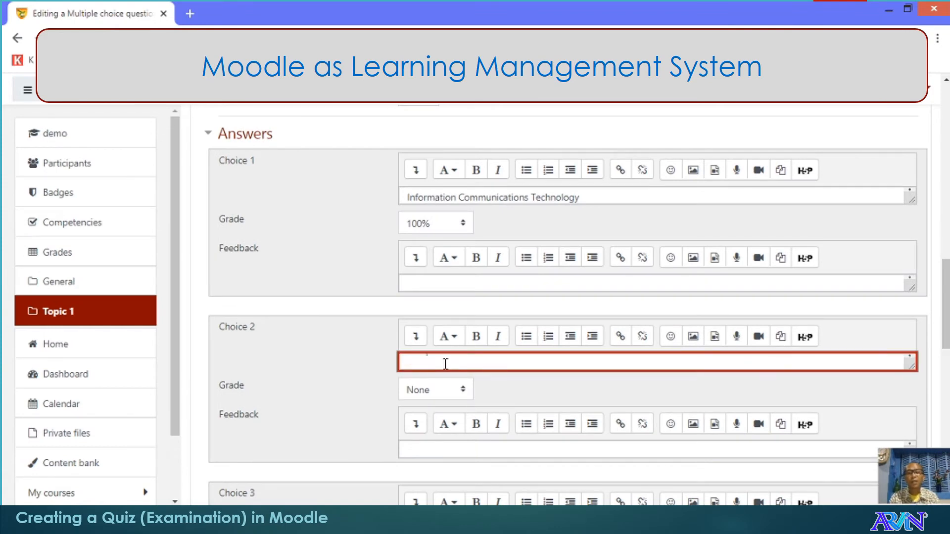
{"action": "scroll", "coordinate": [507, 355], "scroll_direction": "up", "scroll_amount": 4}
{"action": "scroll", "coordinate": [565, 367], "scroll_direction": "down", "scroll_amount": 7}
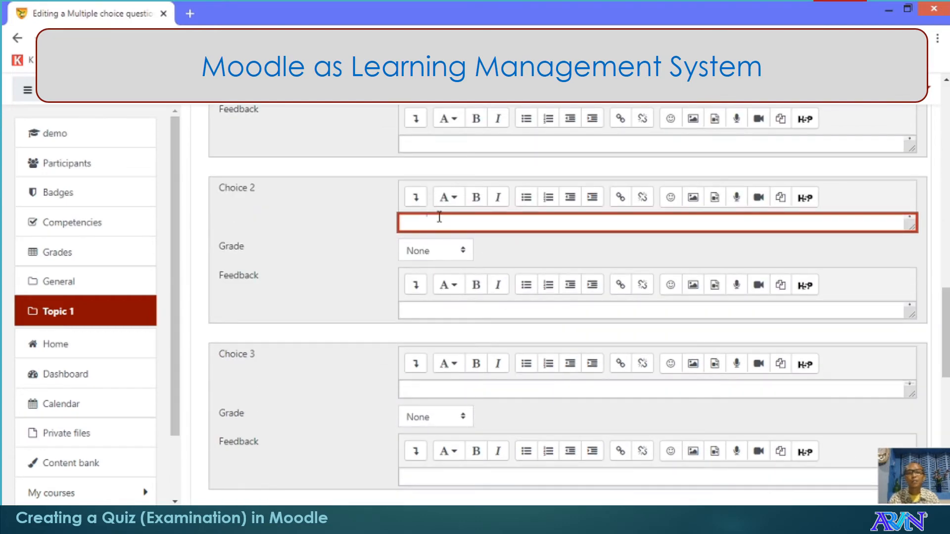
{"action": "type", "text": "Information"}
{"action": "type", "text": "tion Co"}
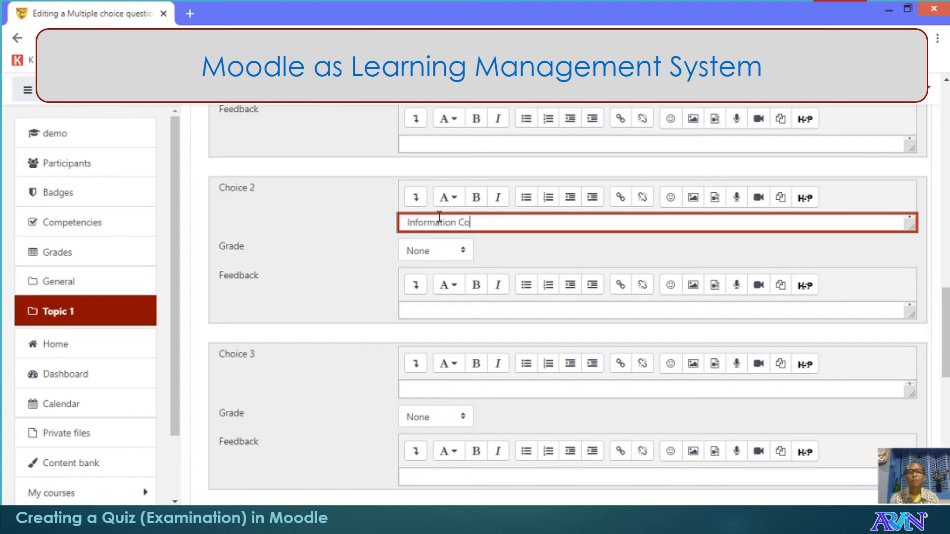
{"action": "type", "text": "puter Tec"}
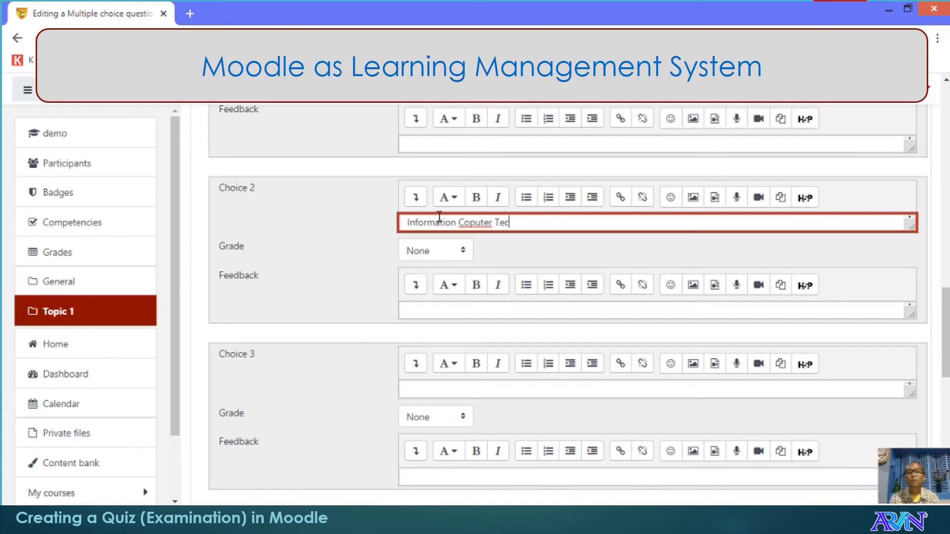
{"action": "type", "text": "h"}
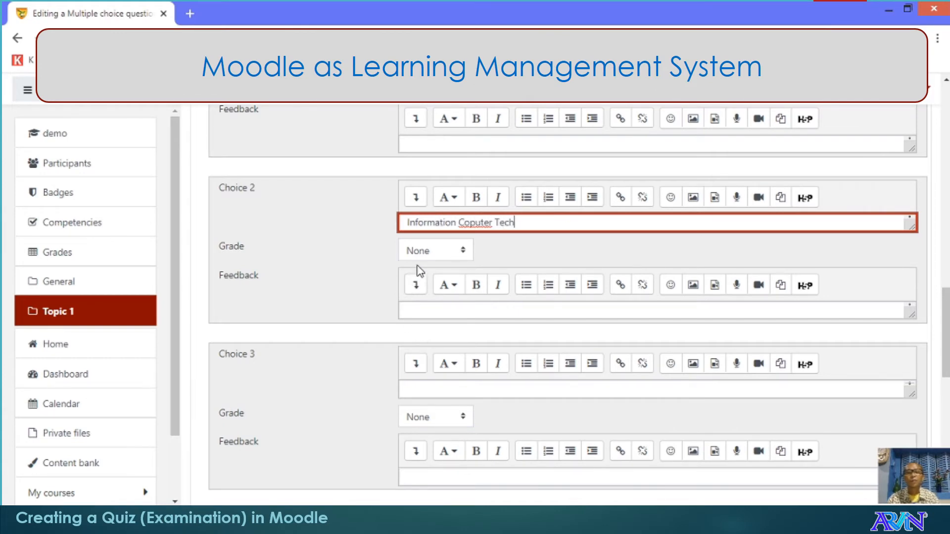
Step: Enter "Info Computer Time" as the answer text of Choice 3
{"action": "left_click", "coordinate": [433, 388]}
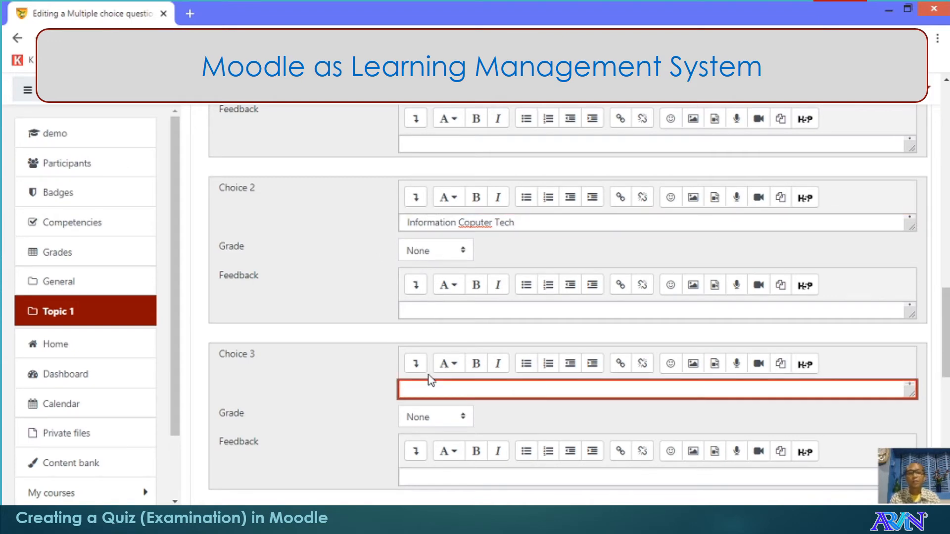
{"action": "type", "text": "Info"}
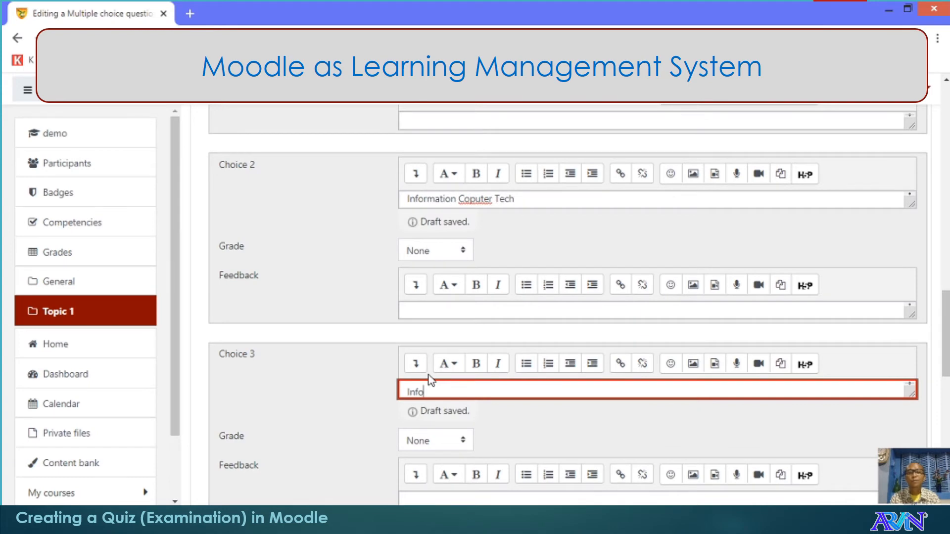
{"action": "type", "text": " Computer T"}
{"action": "key", "text": "BackSpace"}
{"action": "key", "text": "BackSpace"}
{"action": "type", "text": "r T"}
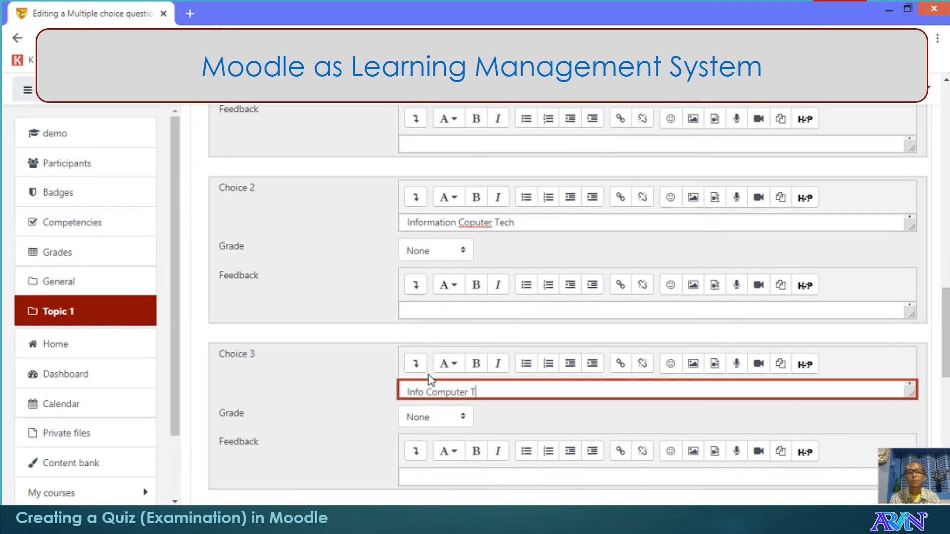
{"action": "type", "text": "ime"}
{"action": "key", "text": "BackSpace"}
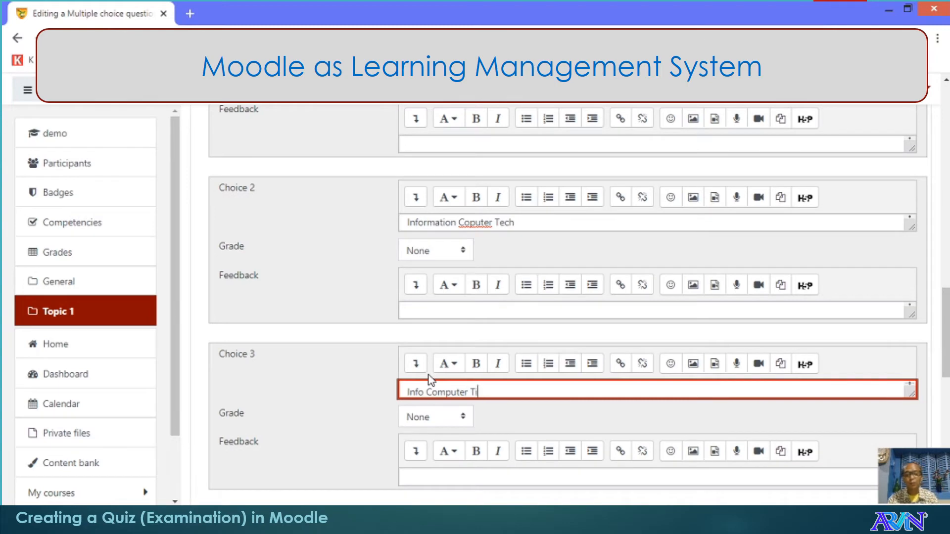
{"action": "type", "text": "me"}
Step: Enter "Introduction to Computer Technology" as the answer text of Choice 4
{"action": "scroll", "coordinate": [614, 403], "scroll_direction": "down", "scroll_amount": 2}
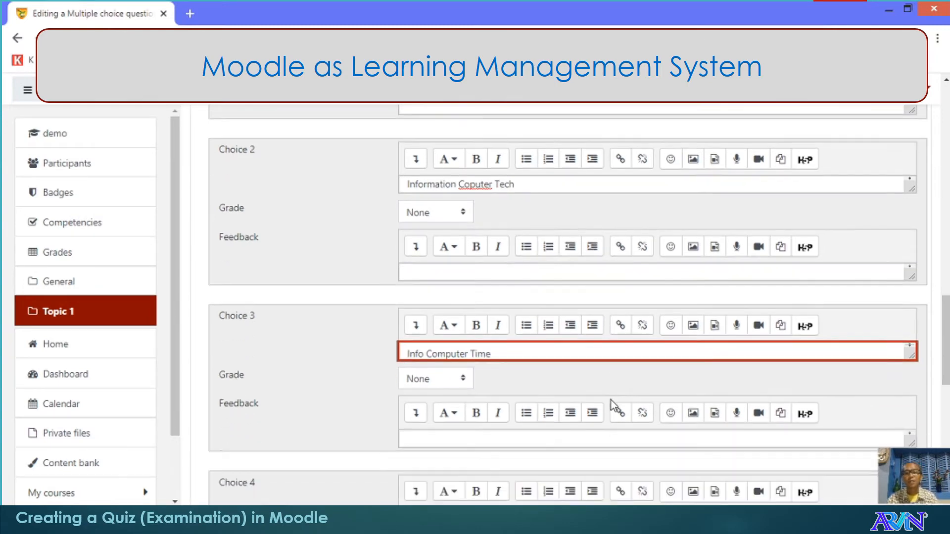
{"action": "scroll", "coordinate": [449, 454], "scroll_direction": "down", "scroll_amount": 2}
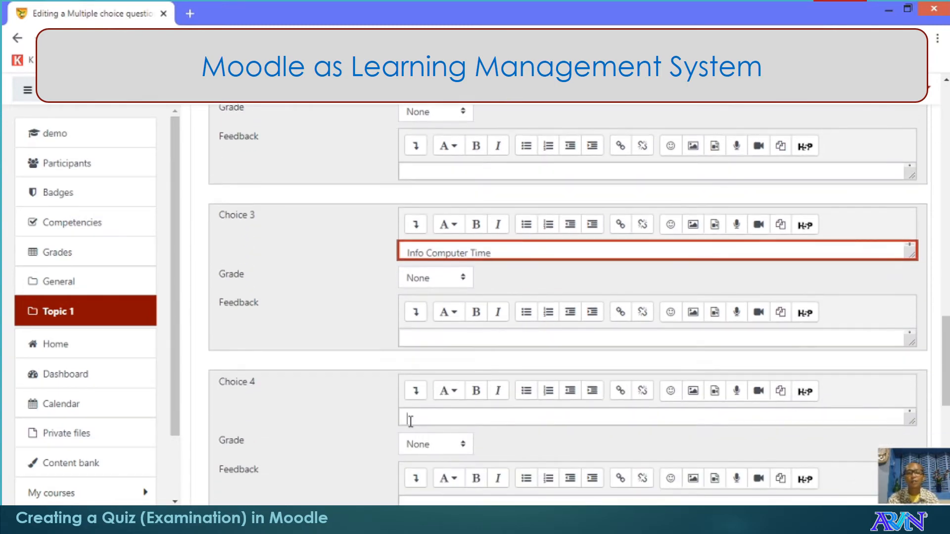
{"action": "left_click", "coordinate": [411, 420]}
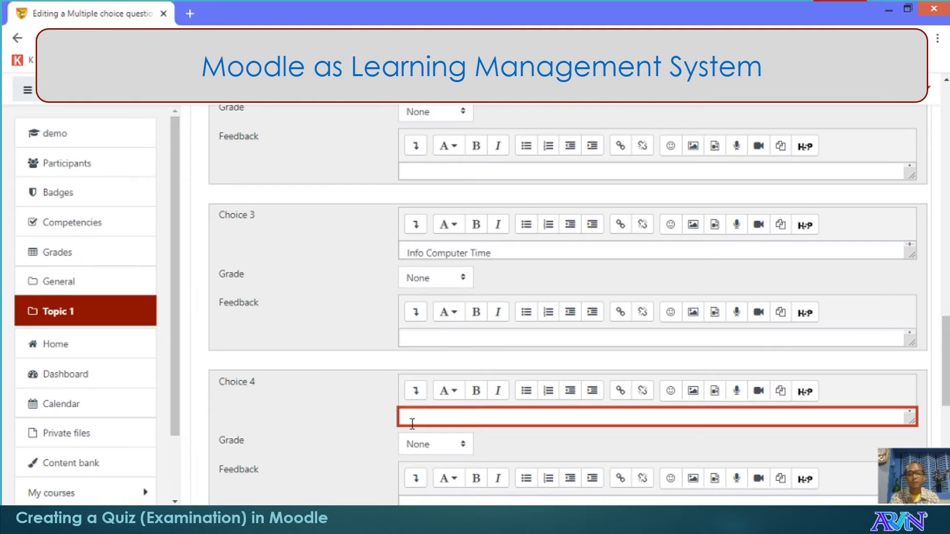
{"action": "type", "text": "Inf"}
{"action": "type", "text": "troduction to Co"}
{"action": "type", "text": "mm"}
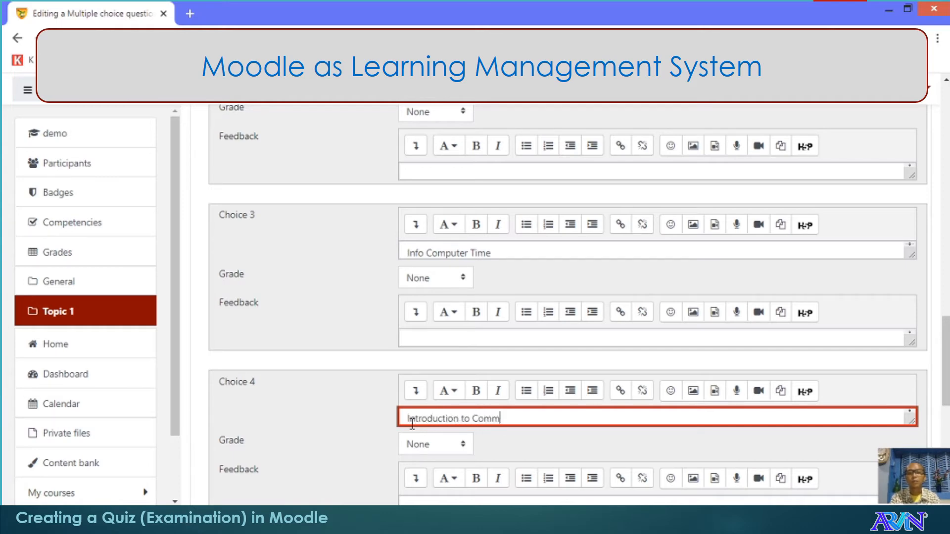
{"action": "key", "text": "BackSpace"}
{"action": "type", "text": "puter Technol"}
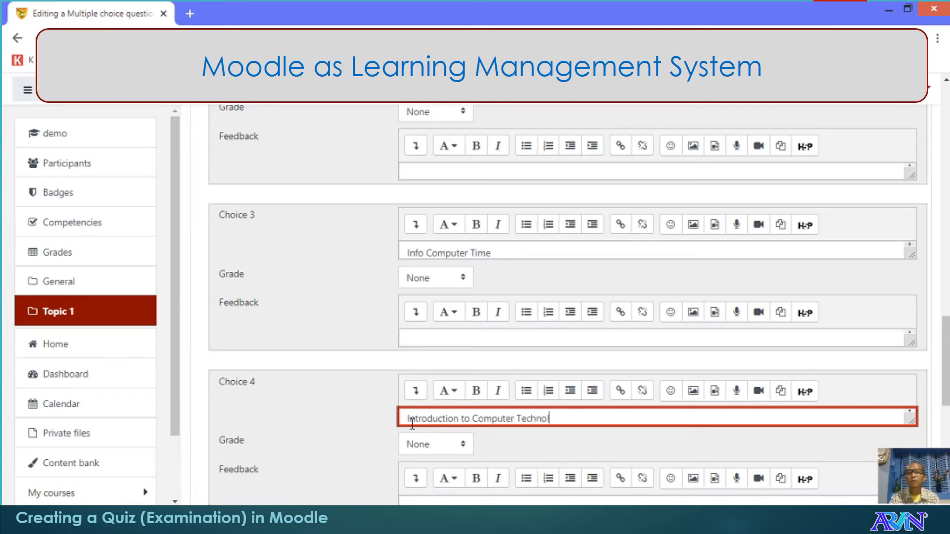
{"action": "type", "text": "ogy"}
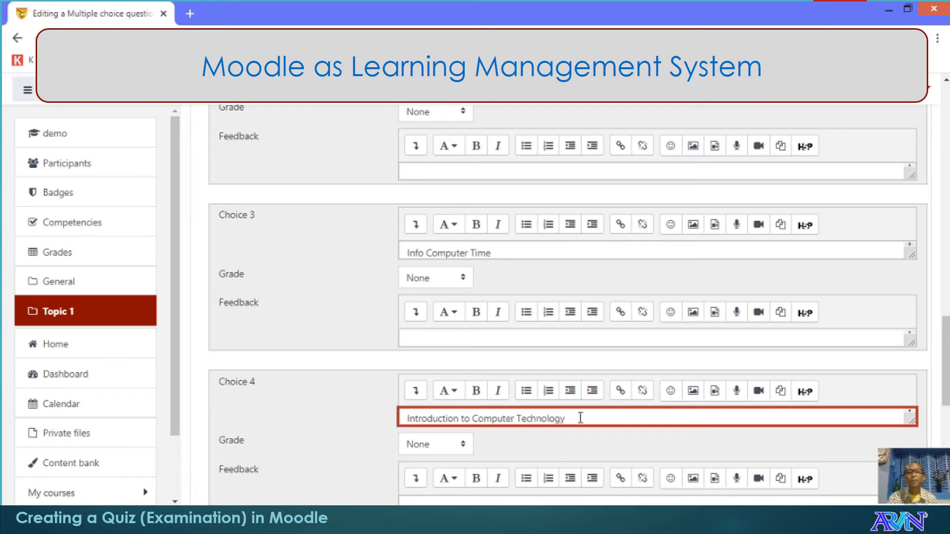
{"action": "key", "text": "Return"}
{"action": "scroll", "coordinate": [587, 444], "scroll_direction": "down", "scroll_amount": 1}
{"action": "scroll", "coordinate": [588, 444], "scroll_direction": "up", "scroll_amount": 1}
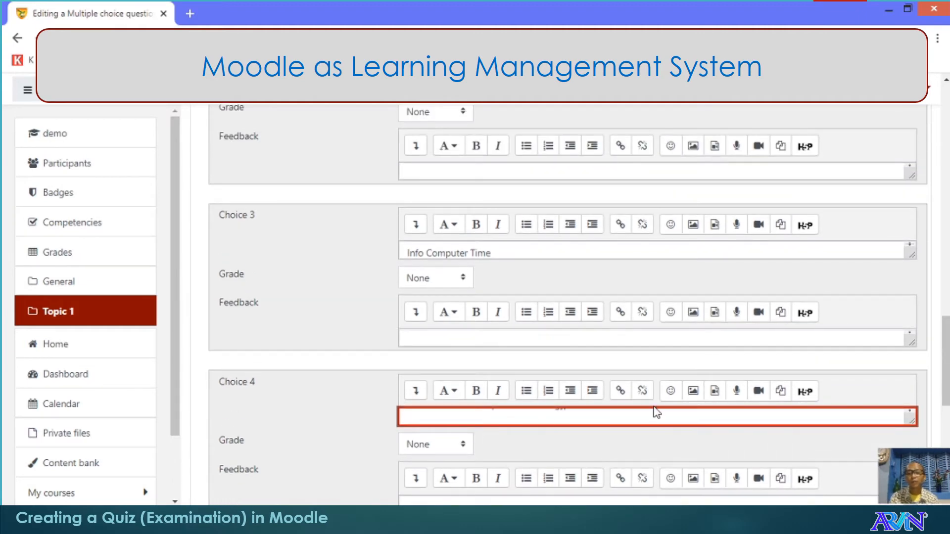
{"action": "key", "text": "Up"}
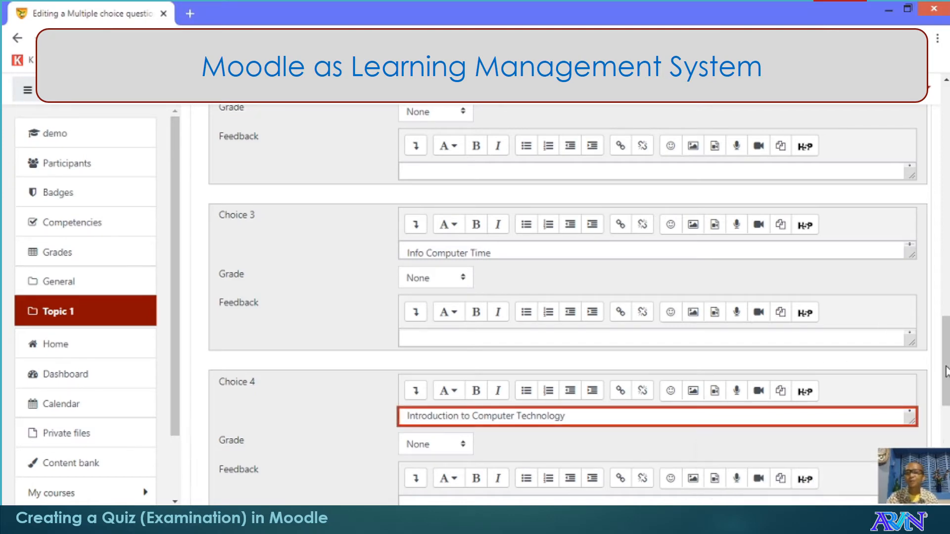
Step: Expand the Multiple tries settings and view the penalty options for each incorrect try without choosing another one
{"action": "left_click_drag", "start_coordinate": [945, 362], "coordinate": [943, 452]}
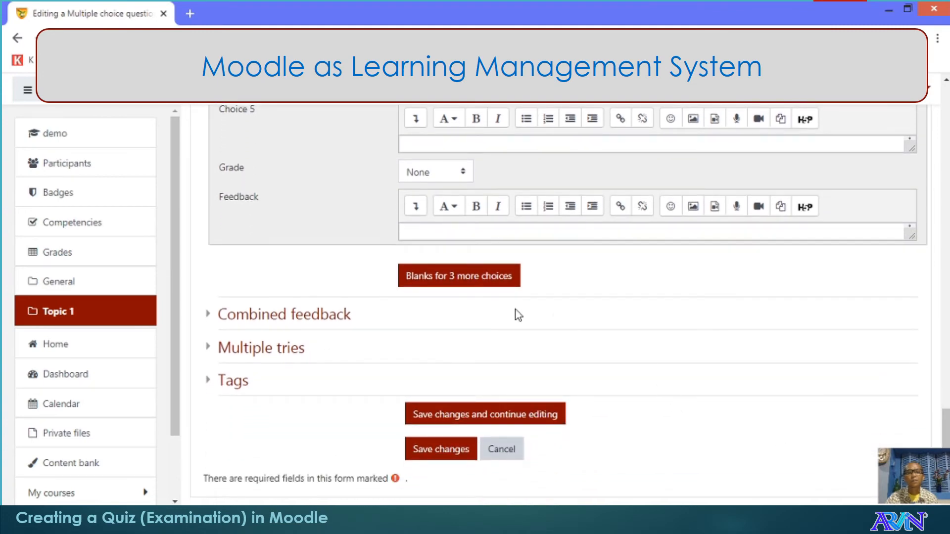
{"action": "left_click", "coordinate": [272, 351]}
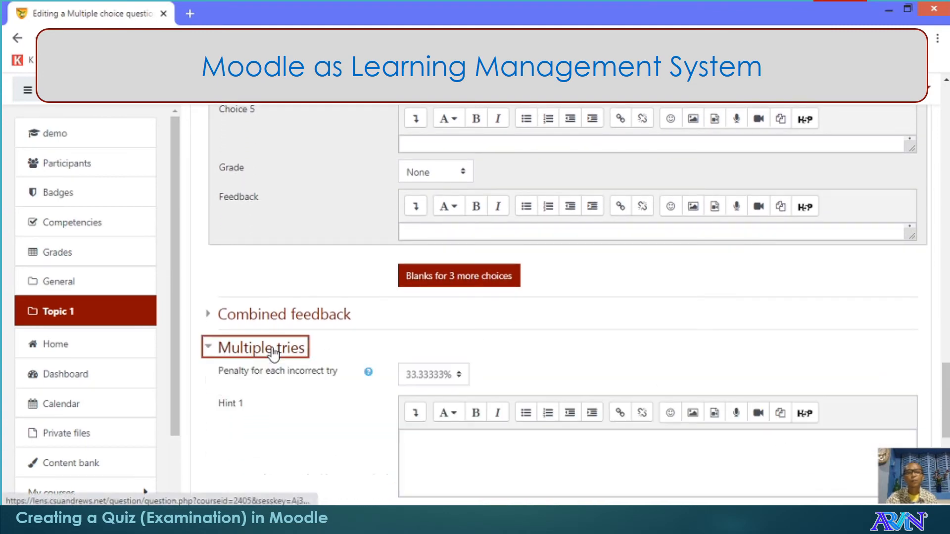
{"action": "left_click", "coordinate": [420, 377]}
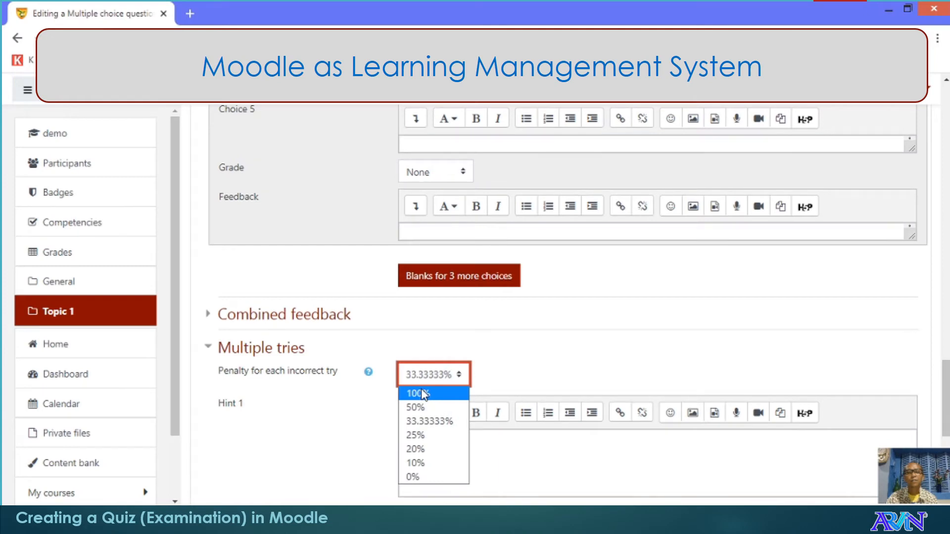
{"action": "left_click", "coordinate": [546, 357]}
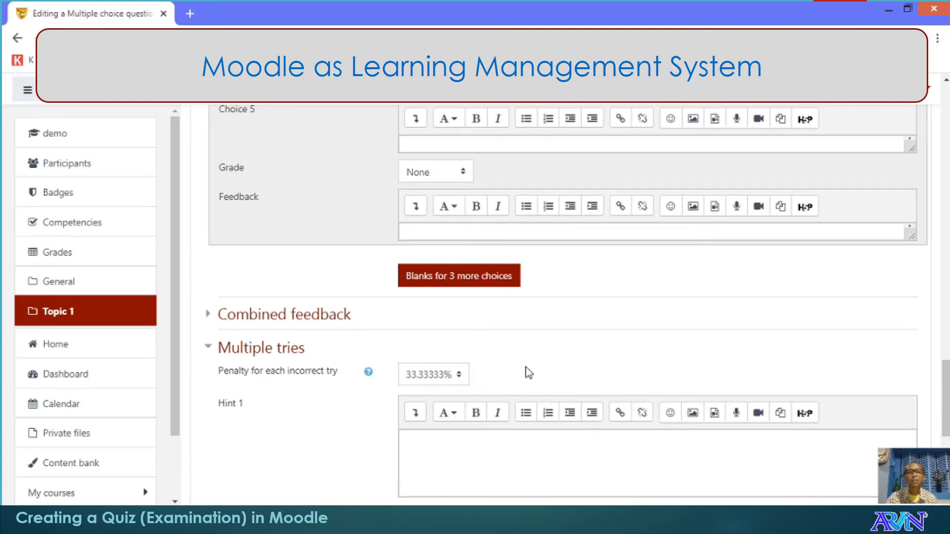
{"action": "scroll", "coordinate": [529, 373], "scroll_direction": "up", "scroll_amount": 10}
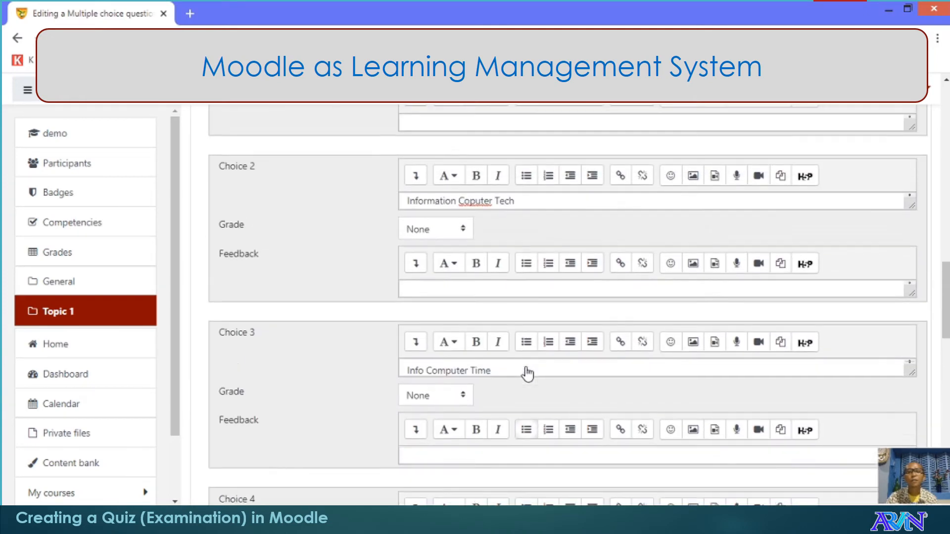
{"action": "scroll", "coordinate": [529, 373], "scroll_direction": "up", "scroll_amount": 8}
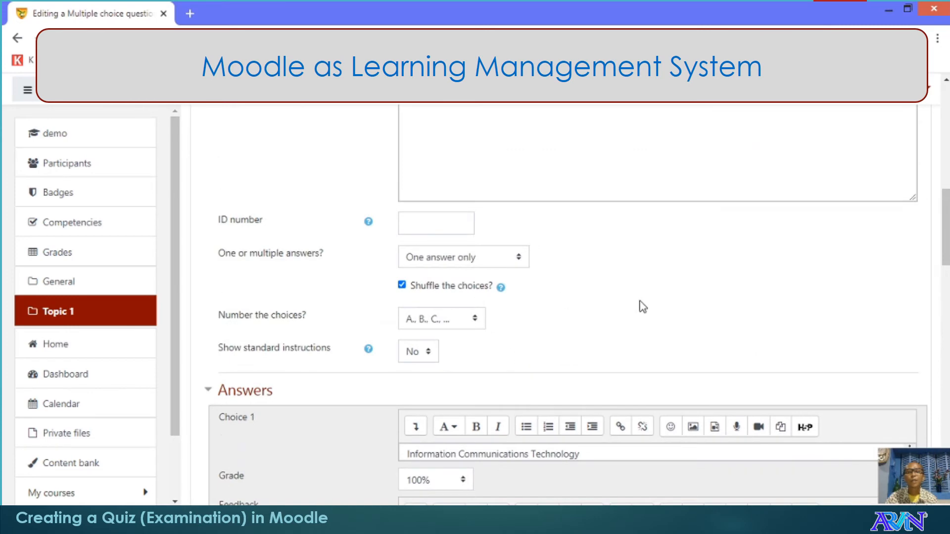
Step: Save the ICT question and start a new multiple choice question at the end of the quiz
{"action": "scroll", "coordinate": [630, 403], "scroll_direction": "down", "scroll_amount": 20}
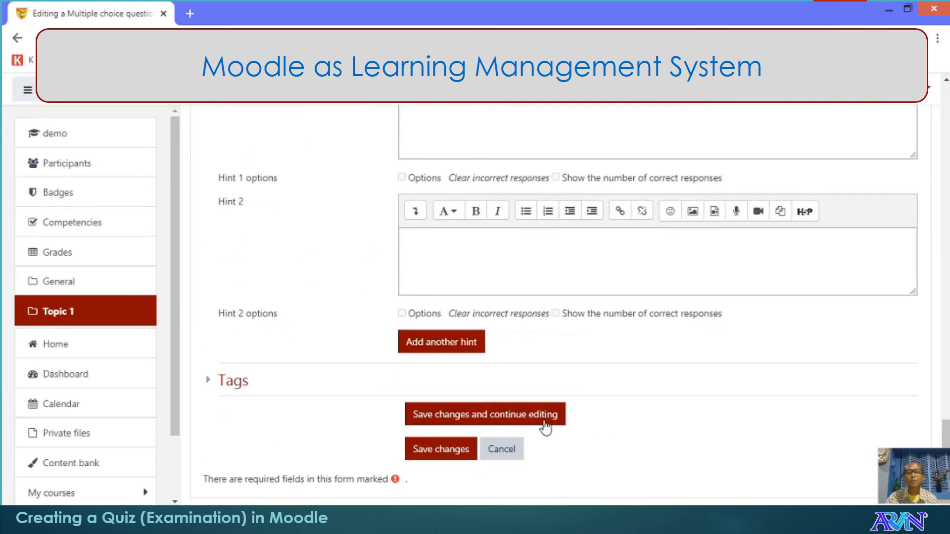
{"action": "left_click", "coordinate": [445, 445]}
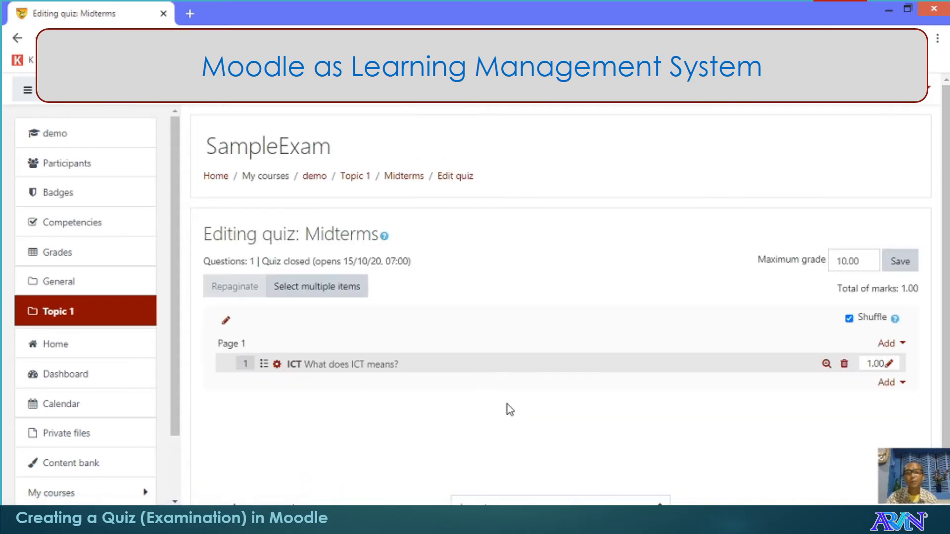
{"action": "left_click", "coordinate": [889, 387]}
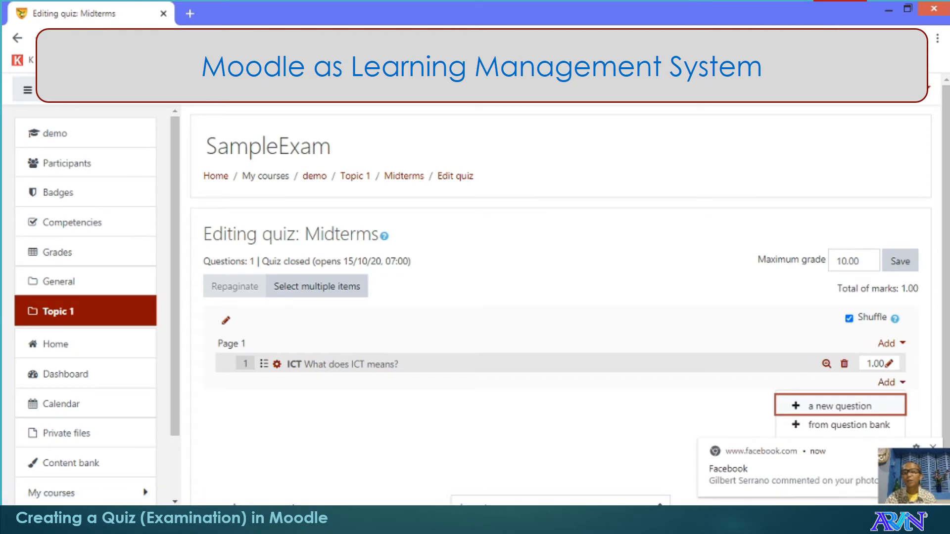
{"action": "left_click", "coordinate": [839, 409]}
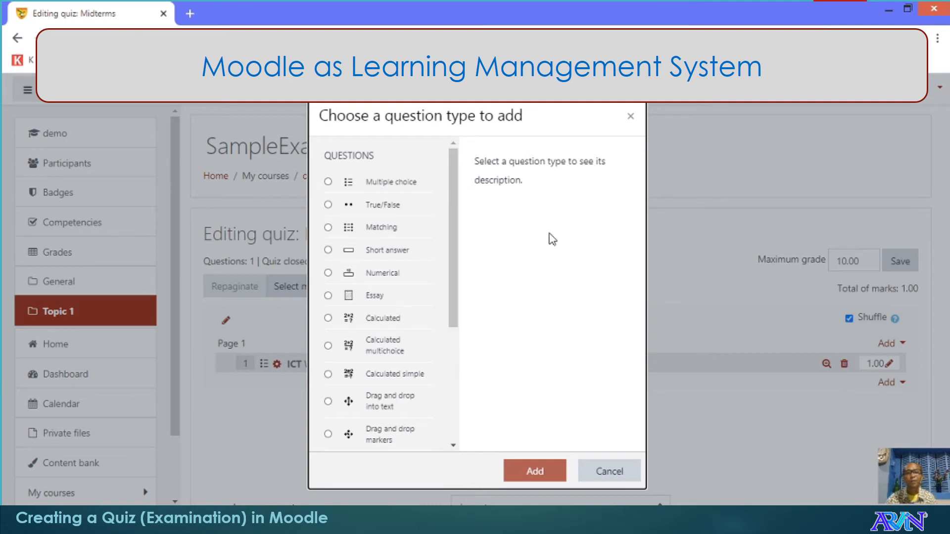
{"action": "left_click", "coordinate": [376, 189]}
{"action": "left_click", "coordinate": [536, 470]}
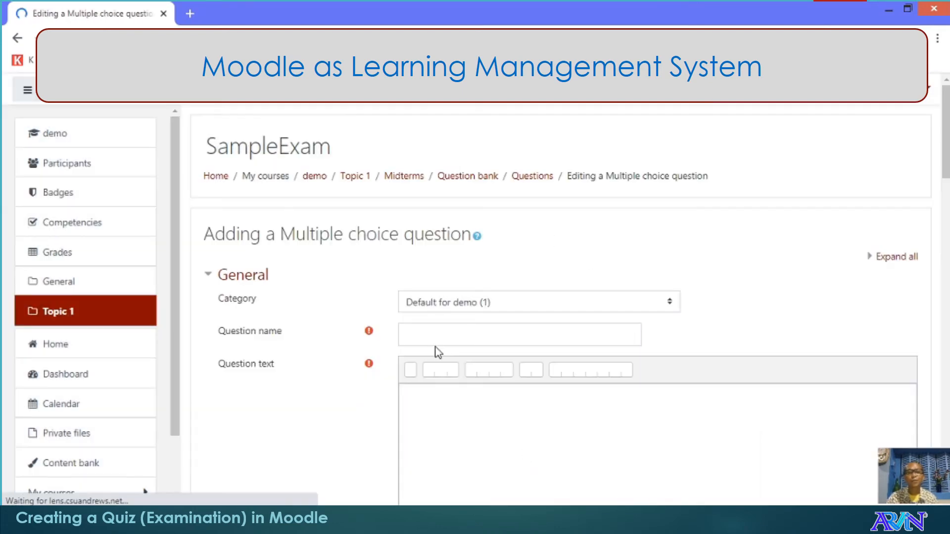
Step: Name the question "IT" and begin its question text with "It is the technology that focuses on"
{"action": "left_click", "coordinate": [426, 336]}
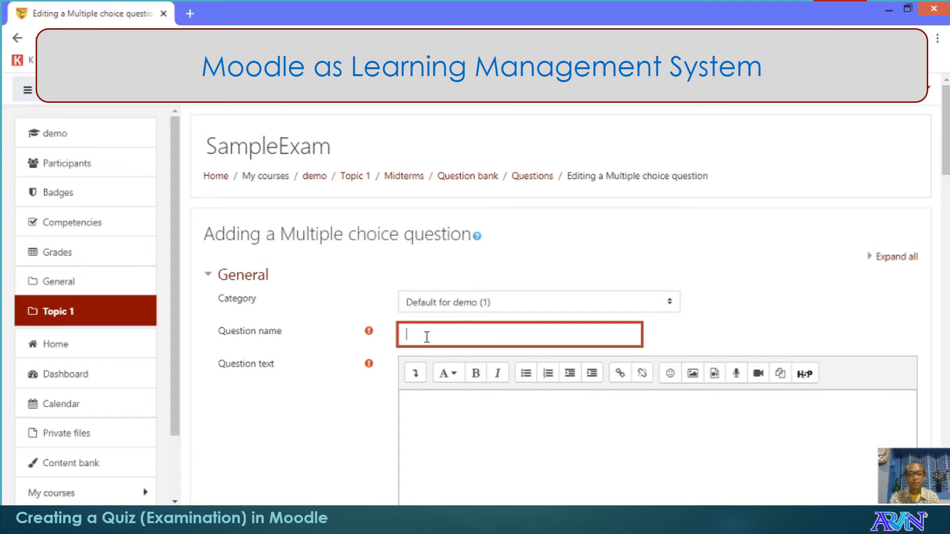
{"action": "type", "text": "IT"}
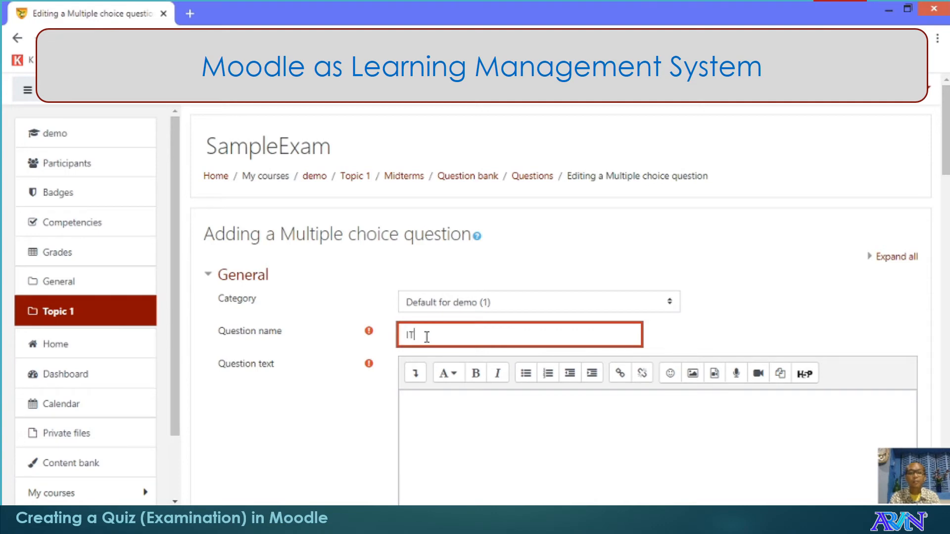
{"action": "left_click", "coordinate": [446, 407]}
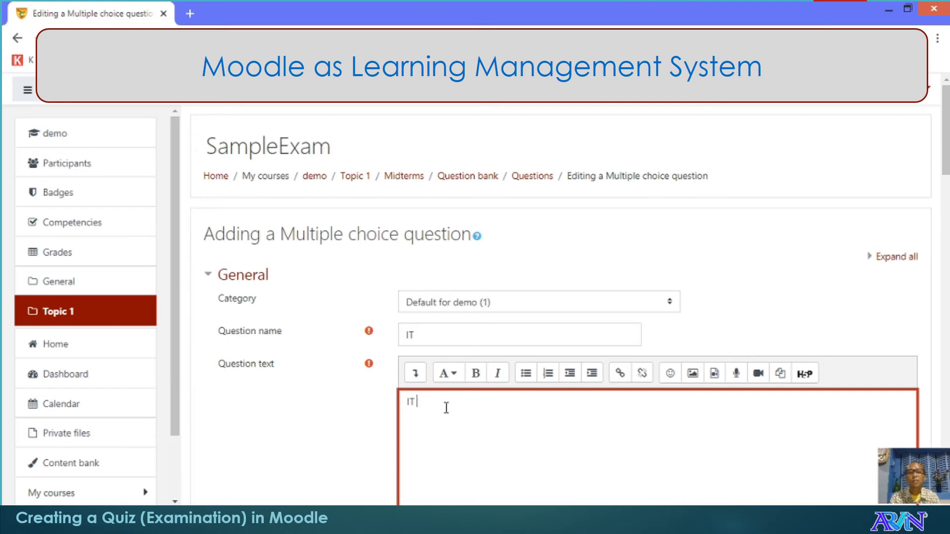
{"action": "type", "text": "It is the technology that"}
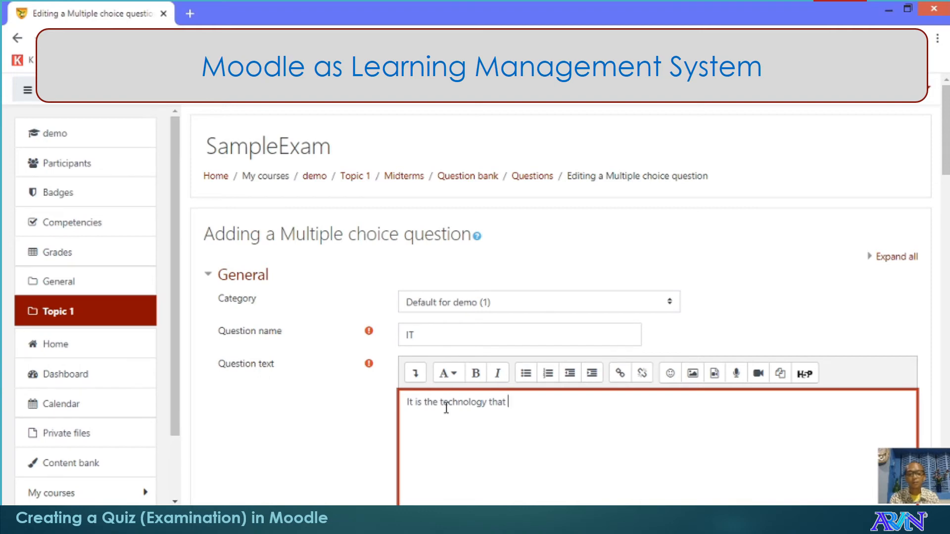
{"action": "type", "text": "focuses on"}
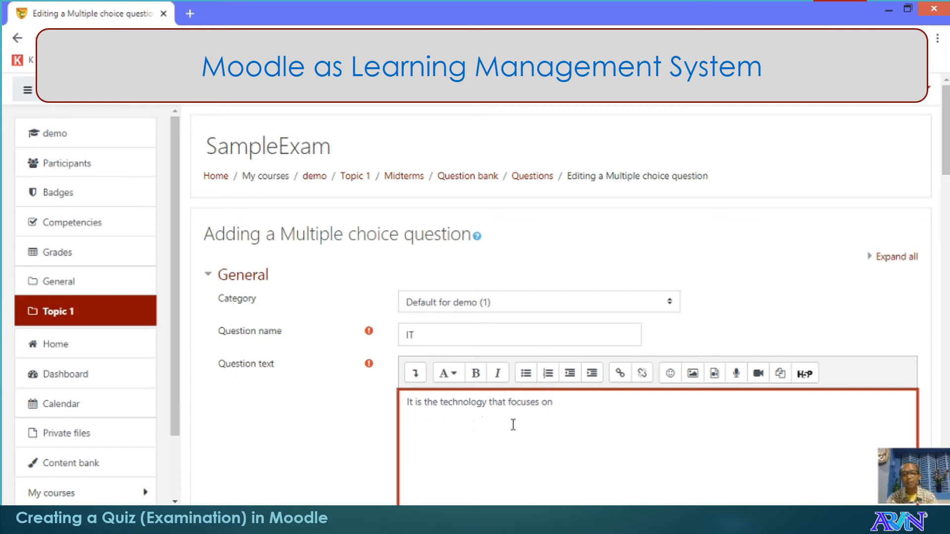
Step: Set the numbering of the choices to A., B., C., ..
{"action": "scroll", "coordinate": [516, 425], "scroll_direction": "down", "scroll_amount": 3}
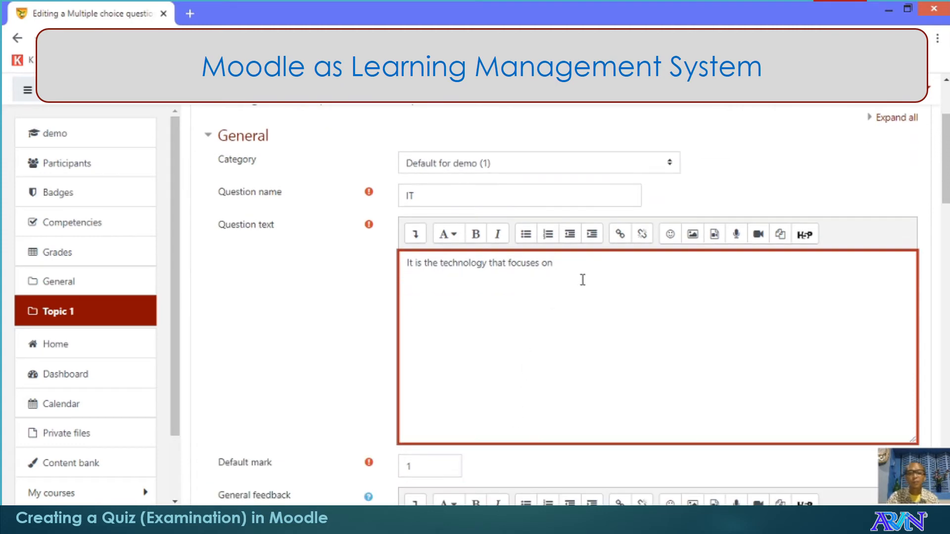
{"action": "left_click_drag", "start_coordinate": [504, 262], "coordinate": [492, 263]}
{"action": "scroll", "coordinate": [585, 335], "scroll_direction": "down", "scroll_amount": 3}
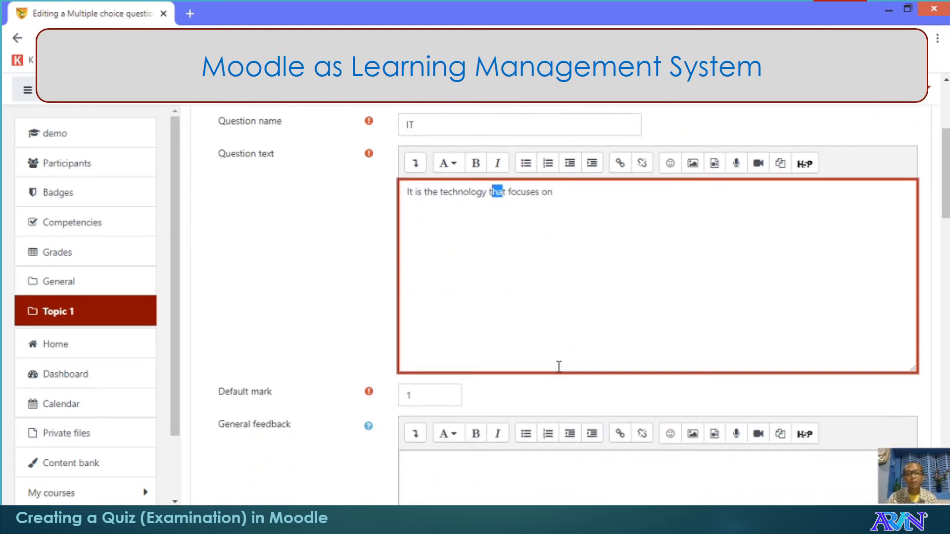
{"action": "scroll", "coordinate": [550, 381], "scroll_direction": "down", "scroll_amount": 6}
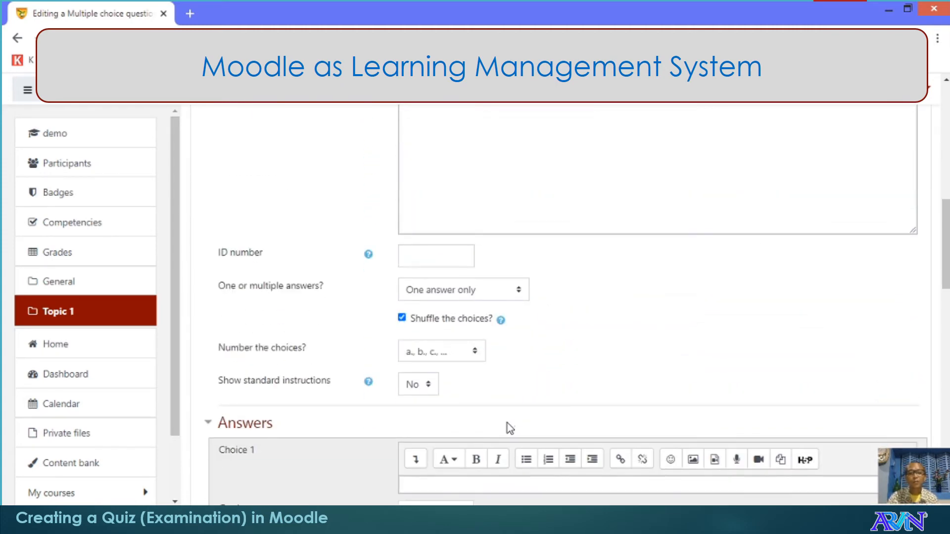
{"action": "scroll", "coordinate": [507, 423], "scroll_direction": "down", "scroll_amount": 2}
{"action": "left_click", "coordinate": [428, 282]}
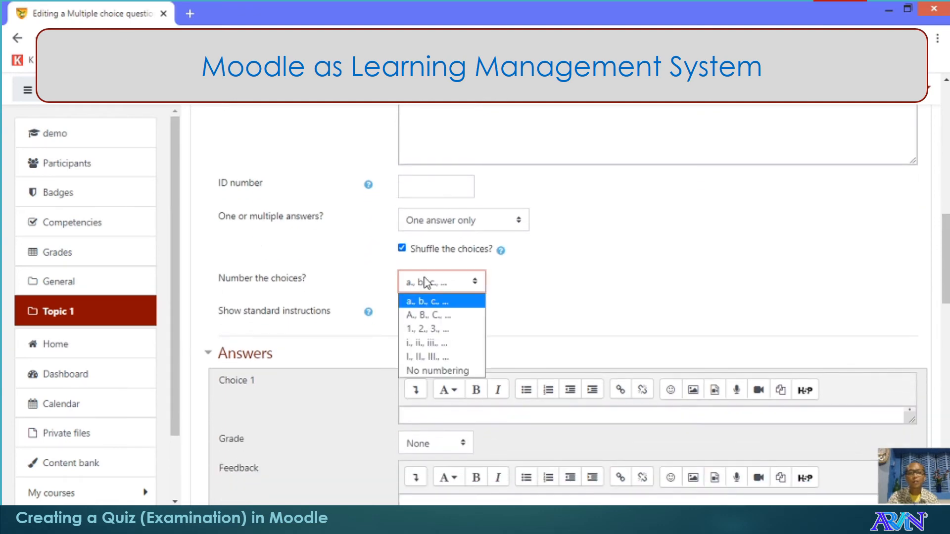
{"action": "left_click", "coordinate": [435, 319]}
Step: Complete the question text with "hardware software and people + the network infra"
{"action": "scroll", "coordinate": [525, 380], "scroll_direction": "up", "scroll_amount": 8}
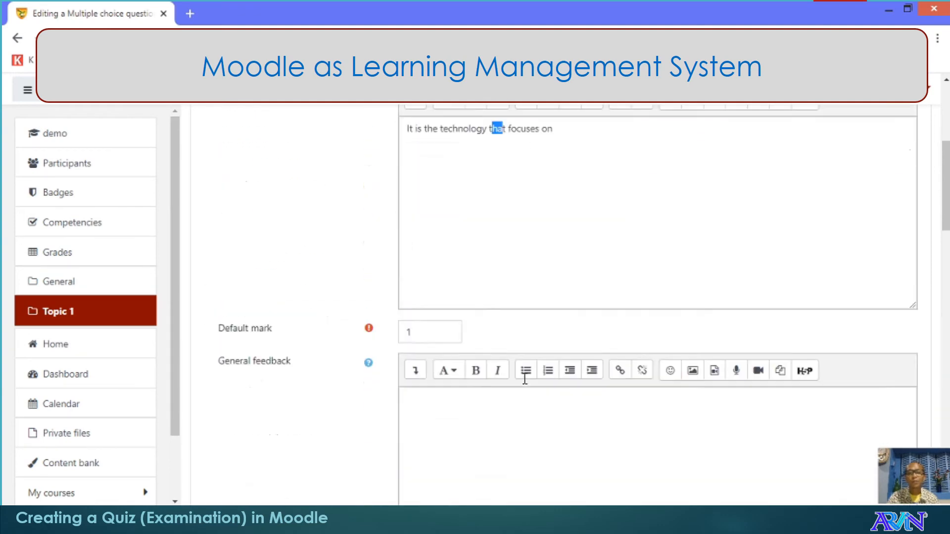
{"action": "scroll", "coordinate": [525, 380], "scroll_direction": "up", "scroll_amount": 5}
{"action": "scroll", "coordinate": [526, 414], "scroll_direction": "down", "scroll_amount": 3}
{"action": "left_click", "coordinate": [569, 269]}
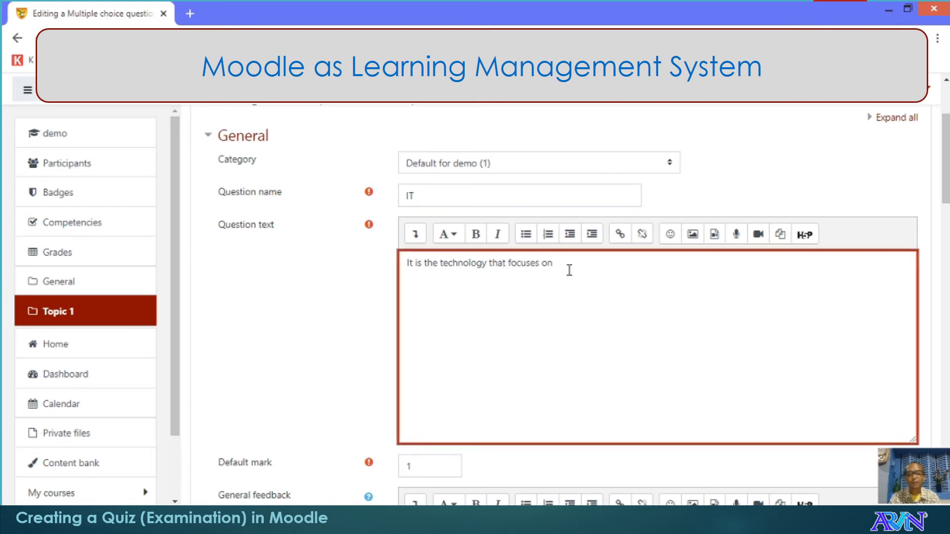
{"action": "type", "text": "ardware"}
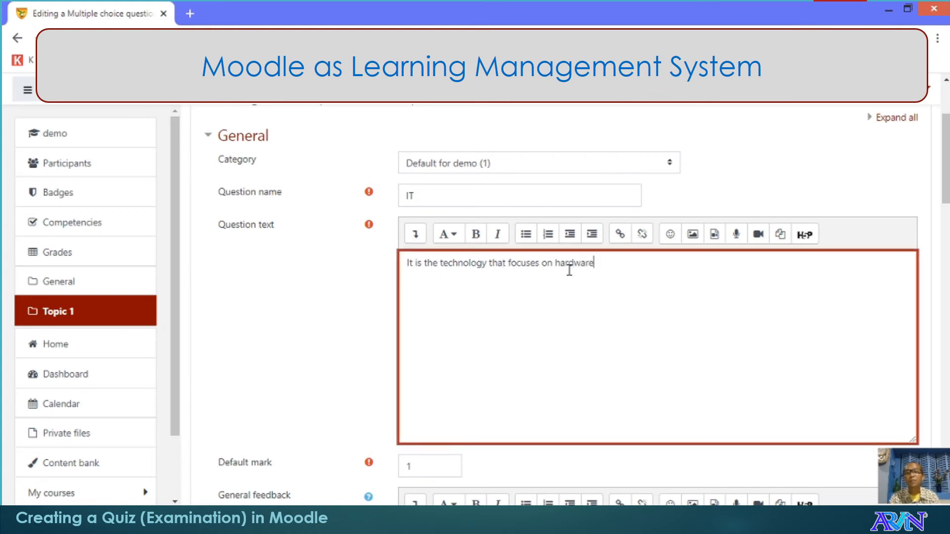
{"action": "type", "text": " software and pe"}
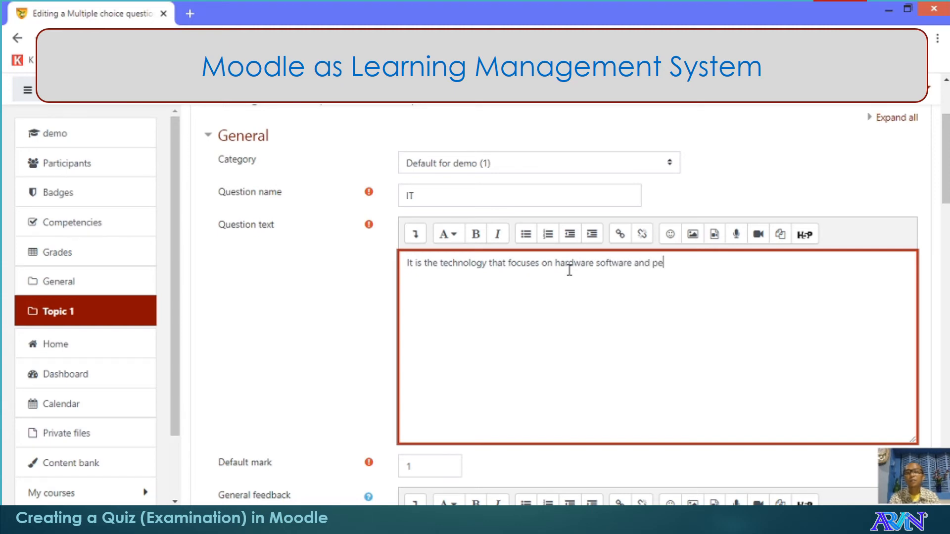
{"action": "type", "text": "ople +"}
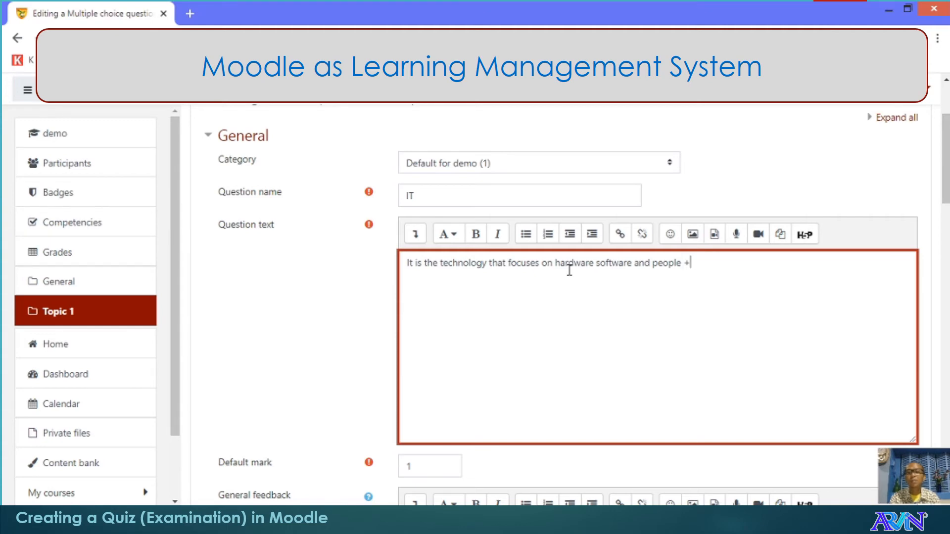
{"action": "type", "text": " the network ingra"}
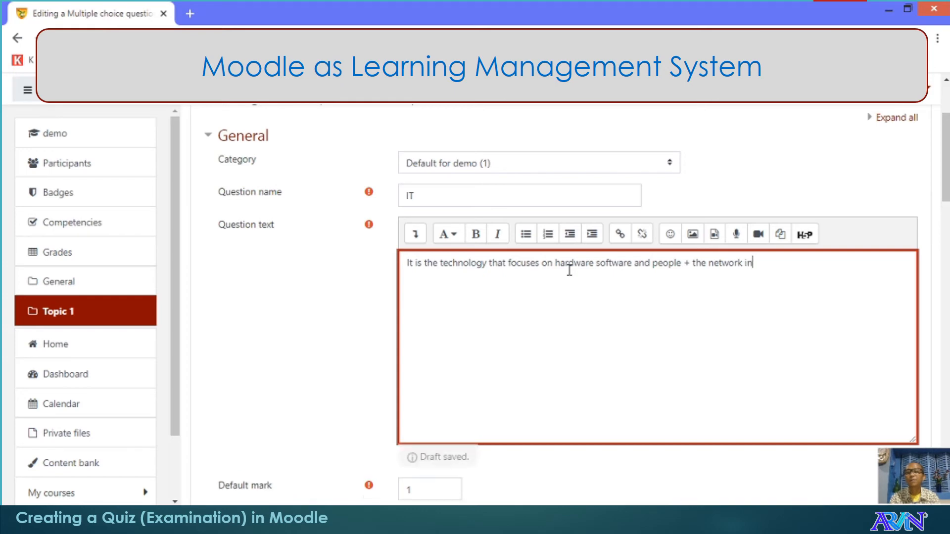
{"action": "key", "text": "BackSpace"}
{"action": "key", "text": "BackSpace"}
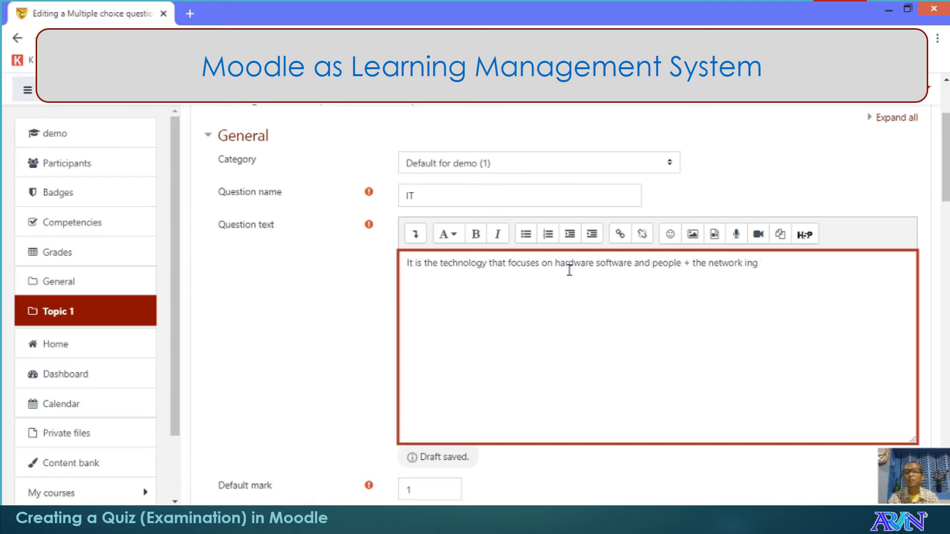
{"action": "type", "text": "ra"}
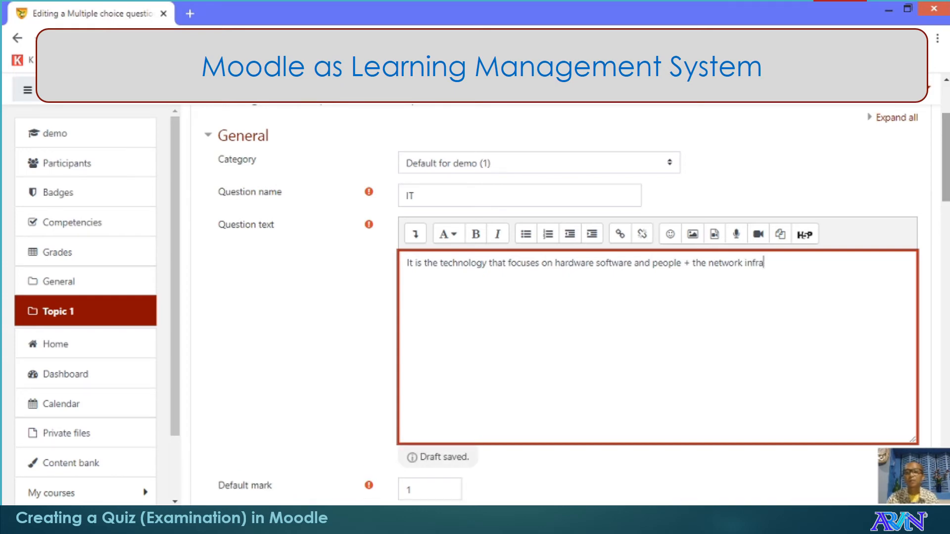
Step: Set the numbering of the choices to a., b., c., ..
{"action": "left_click_drag", "start_coordinate": [944, 191], "coordinate": [944, 307]}
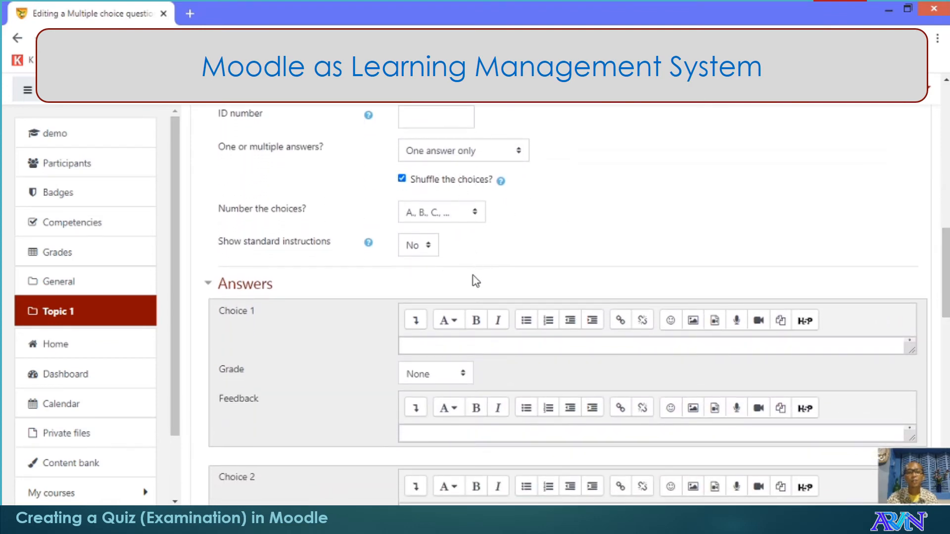
{"action": "left_click", "coordinate": [437, 346]}
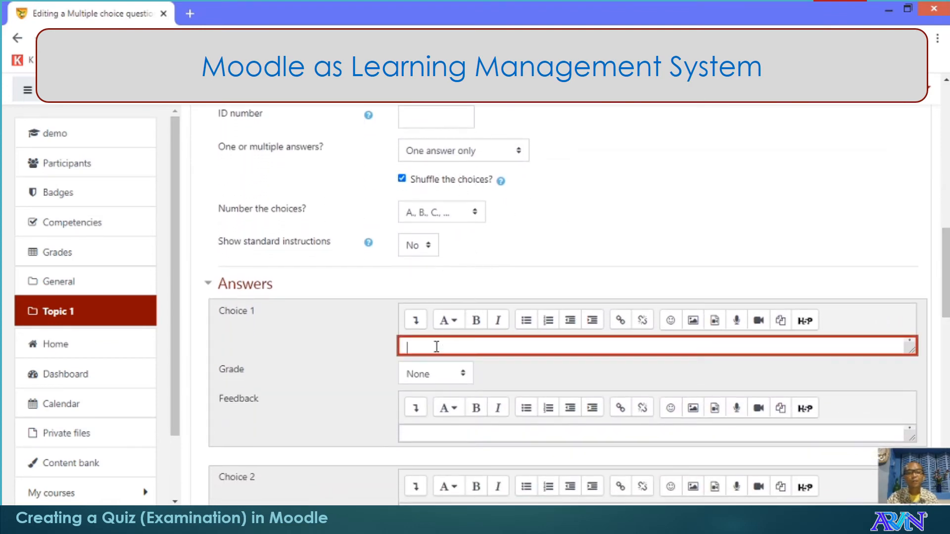
{"action": "left_click", "coordinate": [436, 218]}
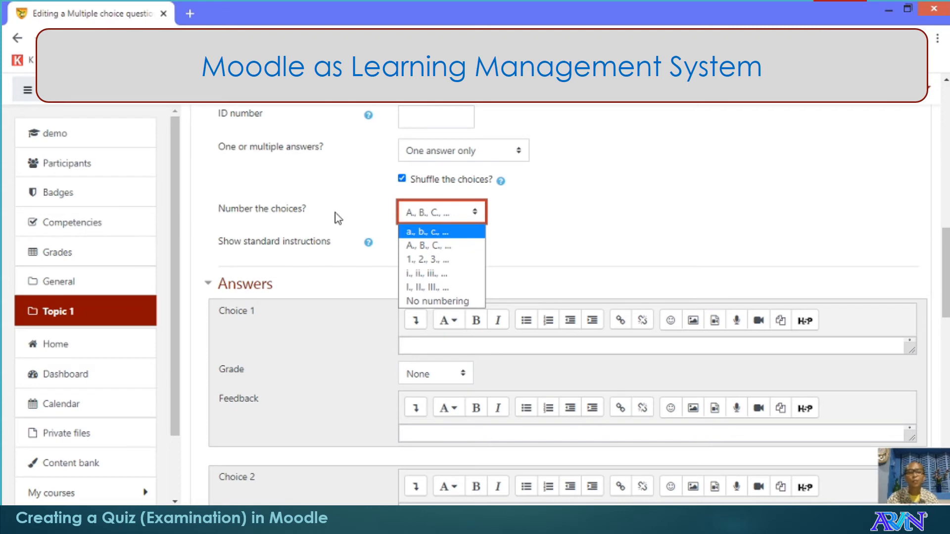
{"action": "left_click", "coordinate": [421, 232]}
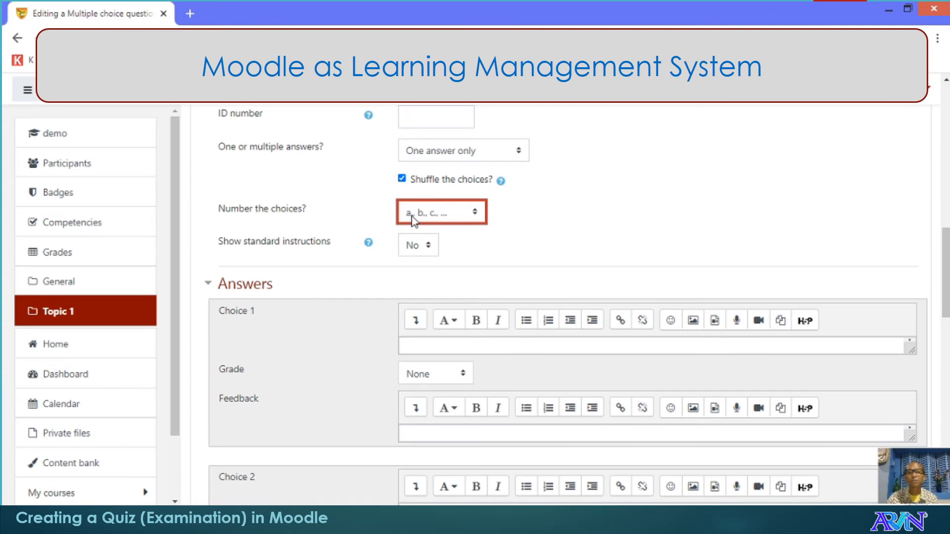
Step: Enter "Info Tech" as the answer text of Choice 1 and set its grade to 100%
{"action": "left_click", "coordinate": [438, 345]}
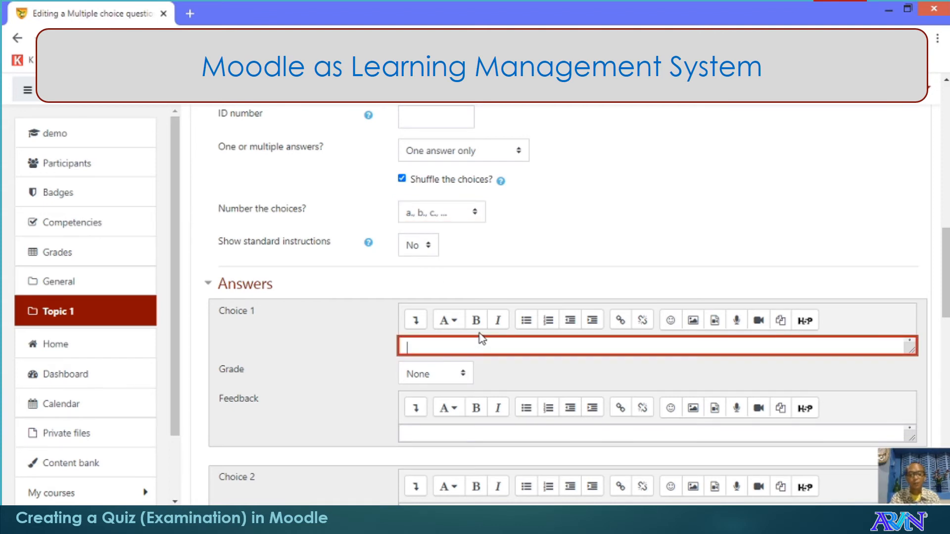
{"action": "type", "text": "Info Tech"}
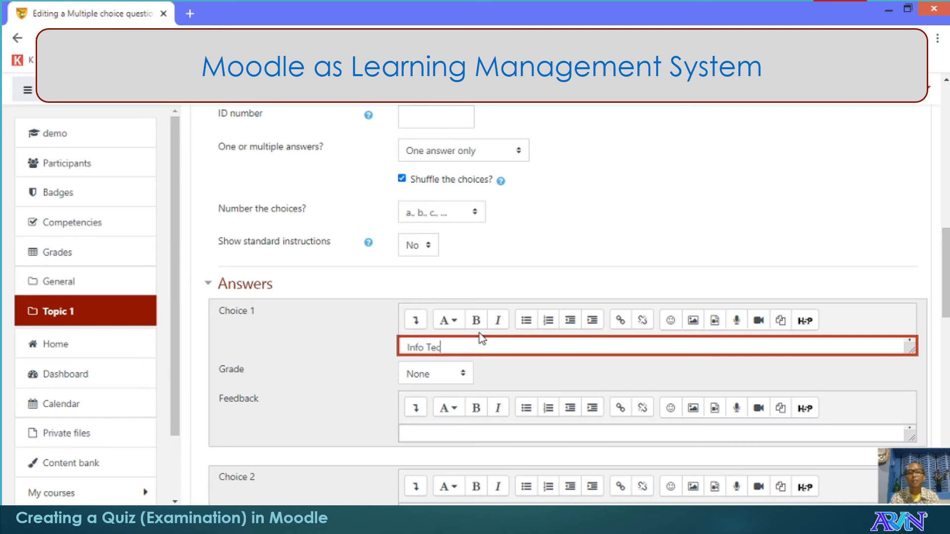
{"action": "left_click", "coordinate": [420, 374]}
{"action": "left_click", "coordinate": [420, 118]}
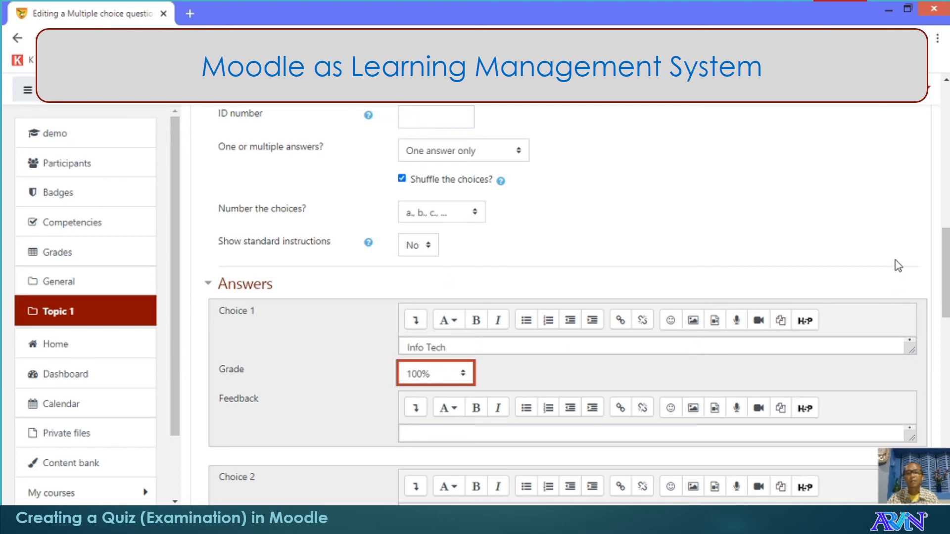
Step: Enter "Info Time" as the answer text of Choice 2
{"action": "left_click_drag", "start_coordinate": [945, 271], "coordinate": [945, 317]}
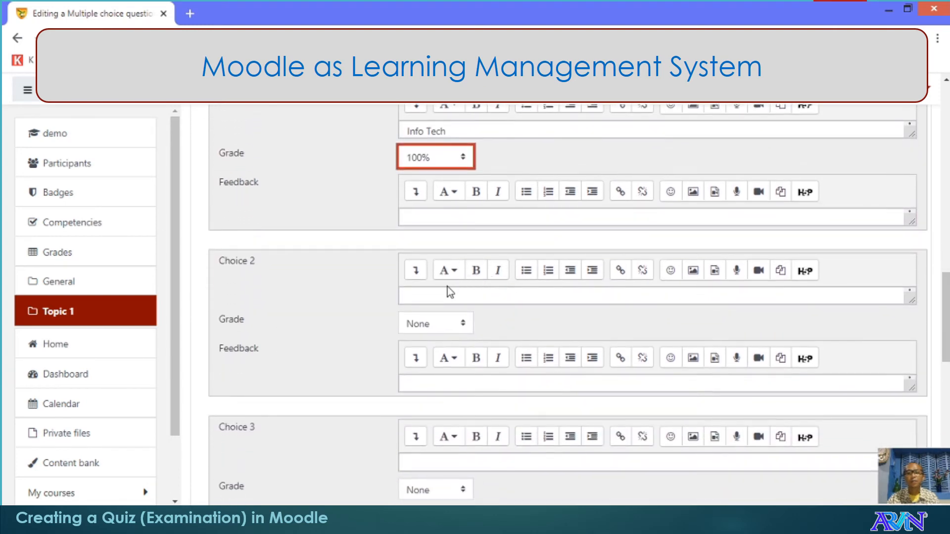
{"action": "left_click", "coordinate": [433, 297]}
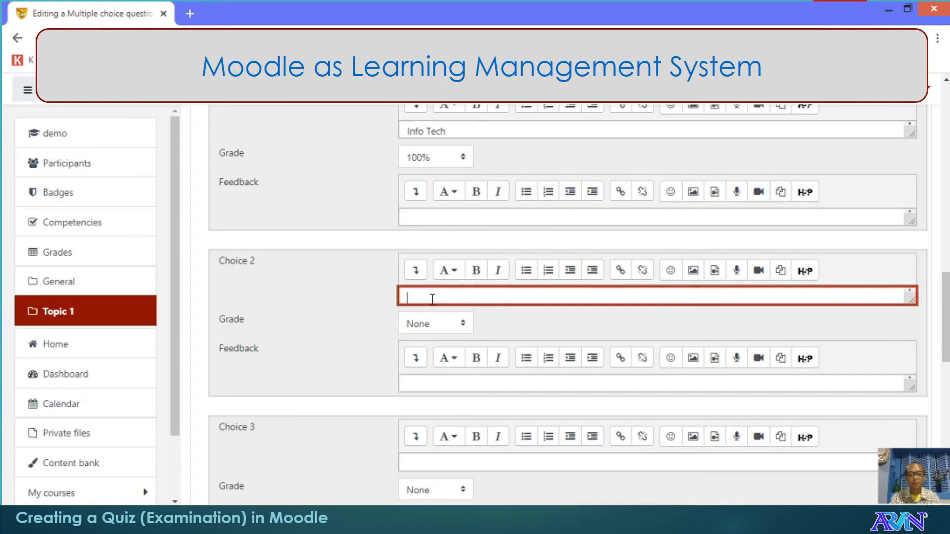
{"action": "type", "text": "Info Time"}
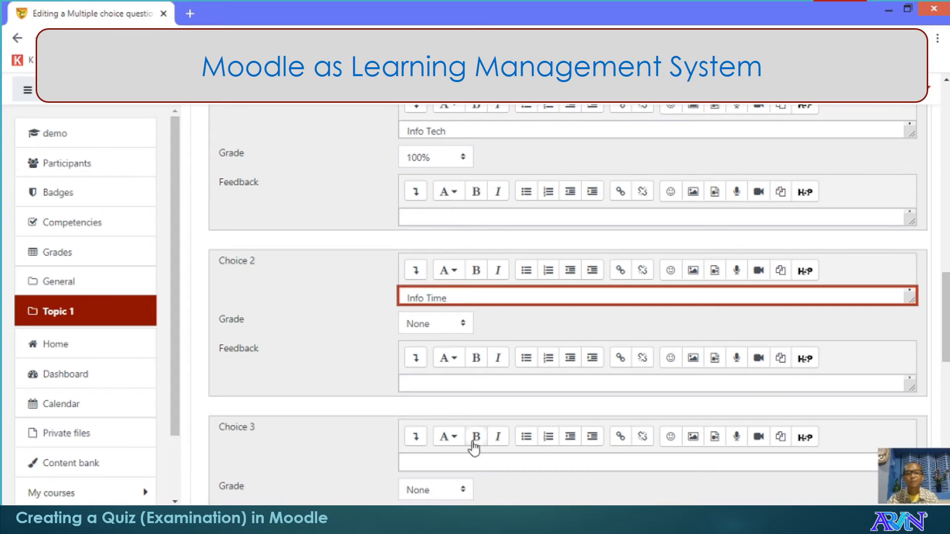
Step: Enter "Intro to Tech" as the answer text of Choice 3
{"action": "left_click", "coordinate": [461, 458]}
{"action": "type", "text": "In"}
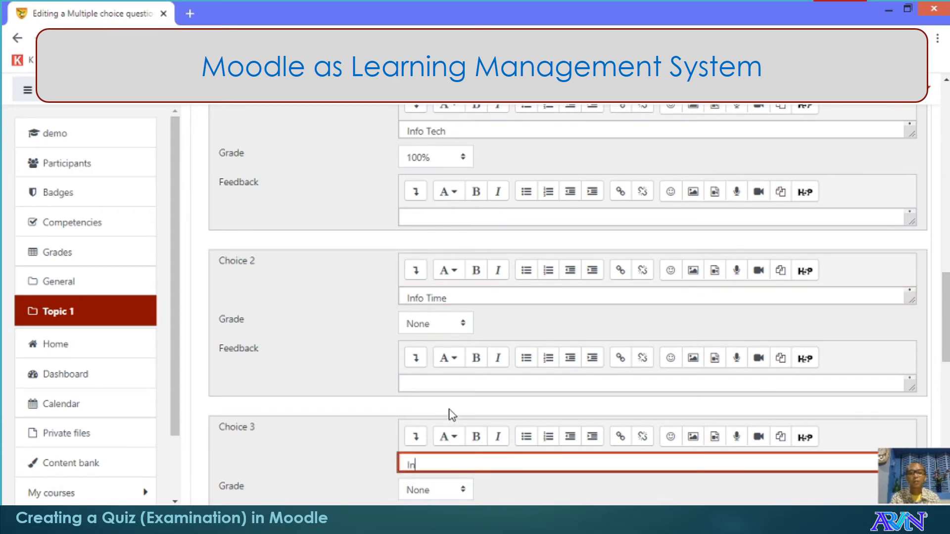
{"action": "type", "text": "tro to Tech"}
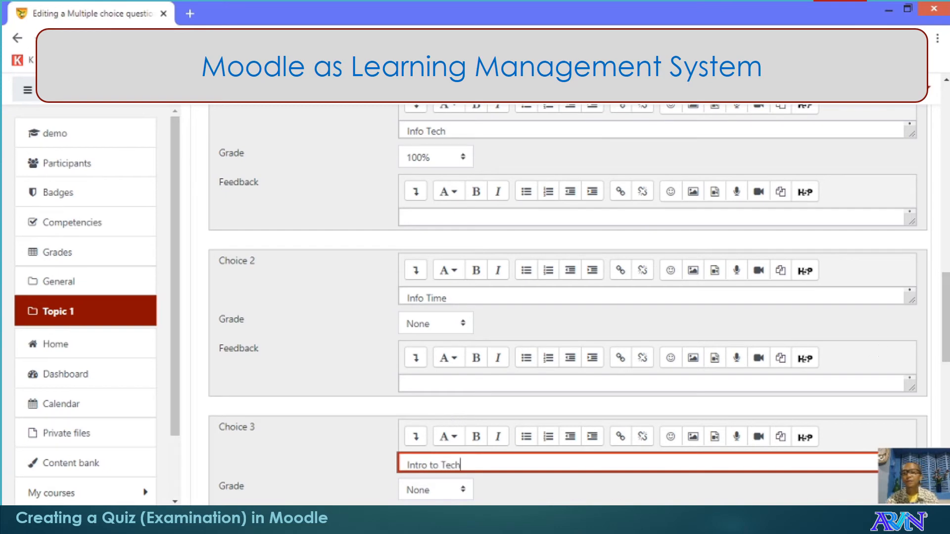
{"action": "scroll", "coordinate": [610, 326], "scroll_direction": "down", "scroll_amount": 5}
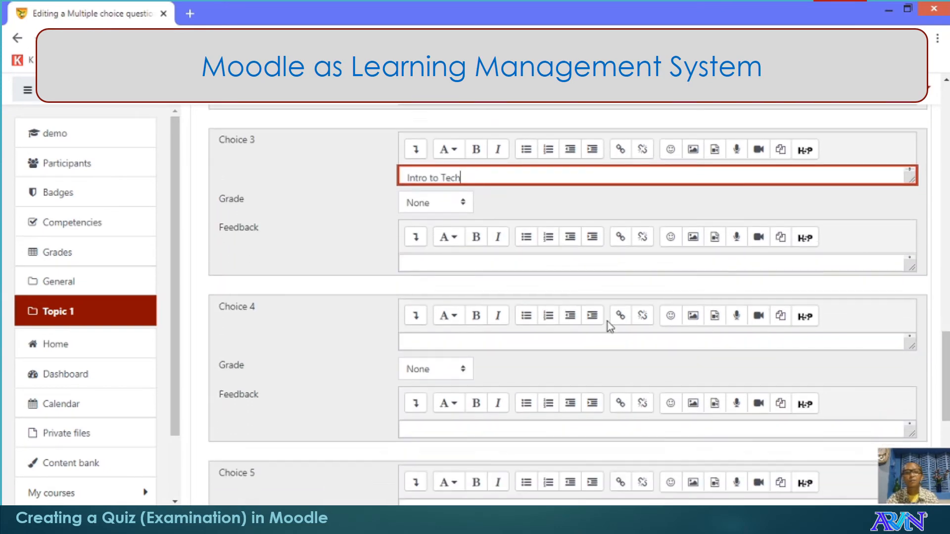
Step: Enter "Information Time" as the answer text of Choice 4 and save the multiple choice question
{"action": "left_click", "coordinate": [468, 340]}
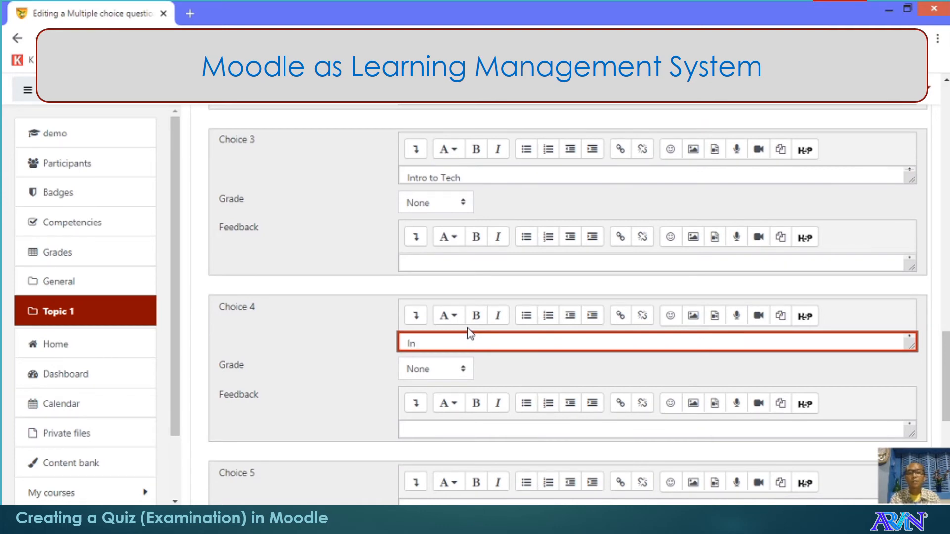
{"action": "type", "text": "Information Time"}
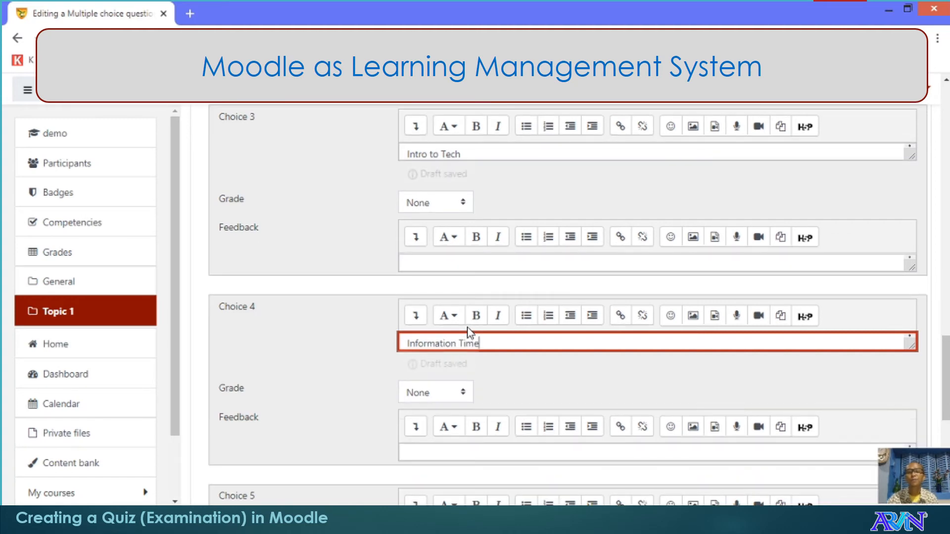
{"action": "left_click_drag", "start_coordinate": [945, 386], "coordinate": [945, 460]}
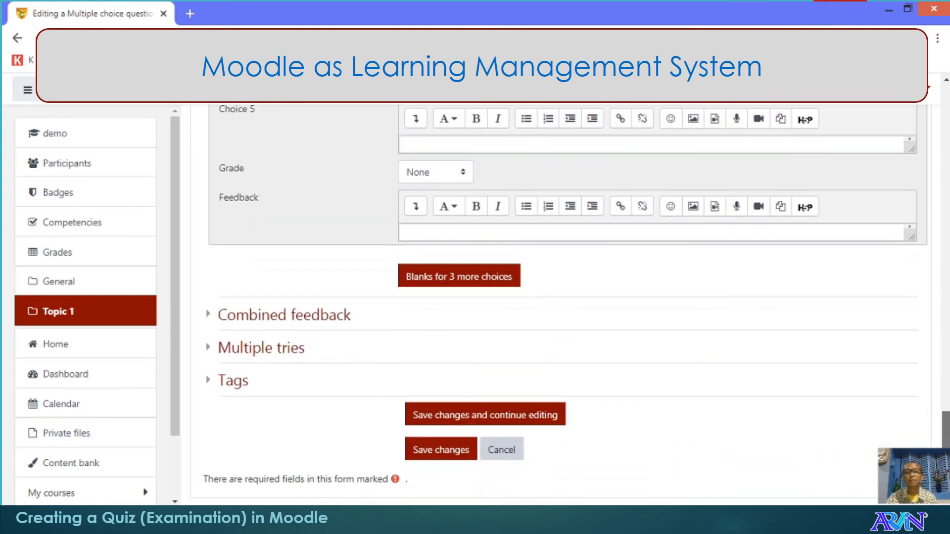
{"action": "left_click", "coordinate": [460, 449]}
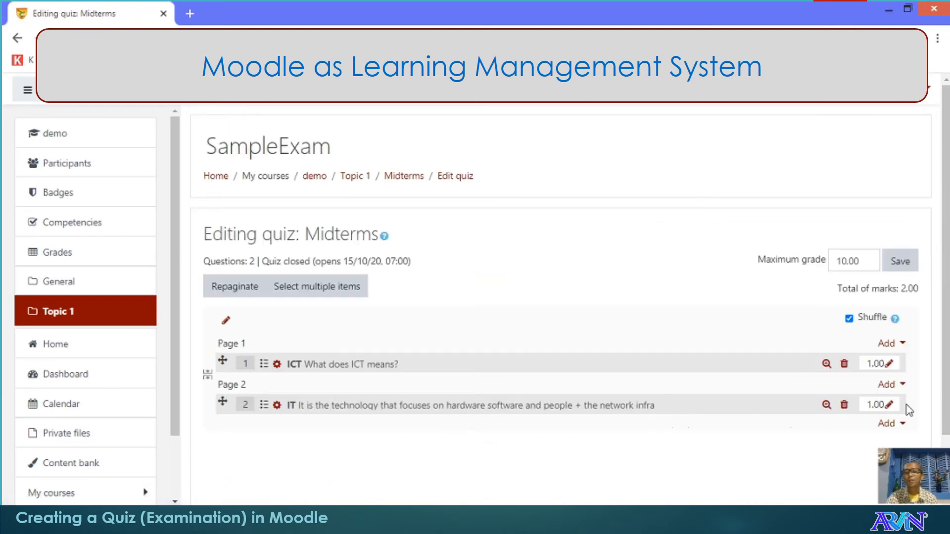
Step: Add a new True/False question after the IT question at the end of the Midterms quiz
{"action": "left_click", "coordinate": [889, 427]}
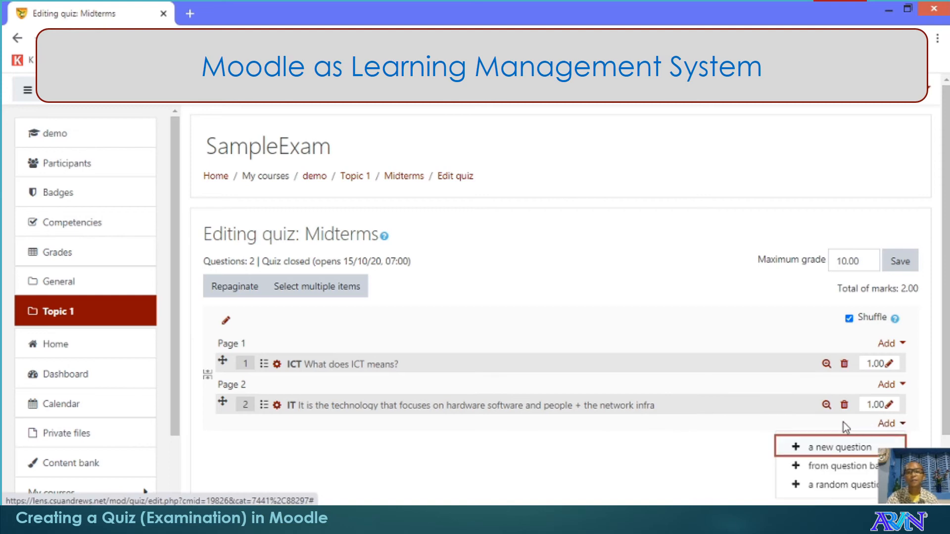
{"action": "left_click", "coordinate": [812, 447]}
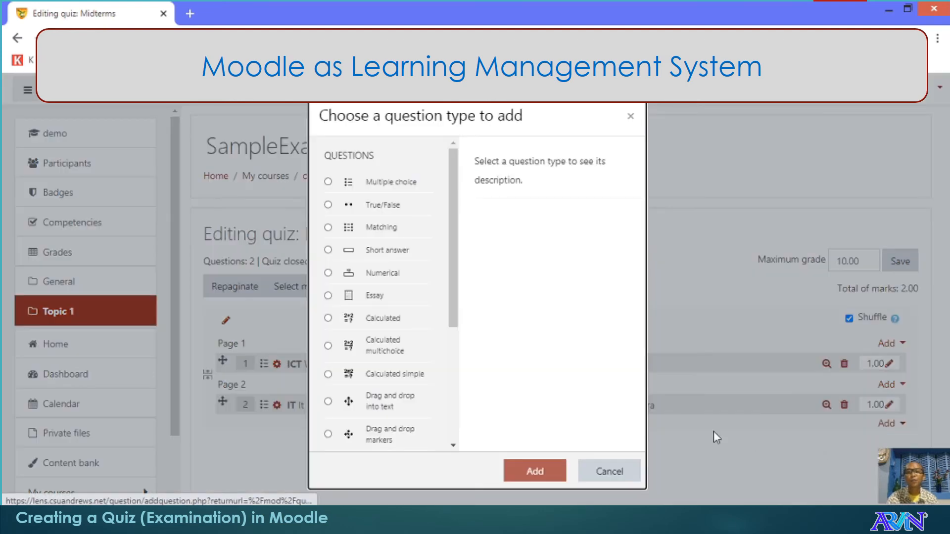
{"action": "left_click", "coordinate": [353, 211]}
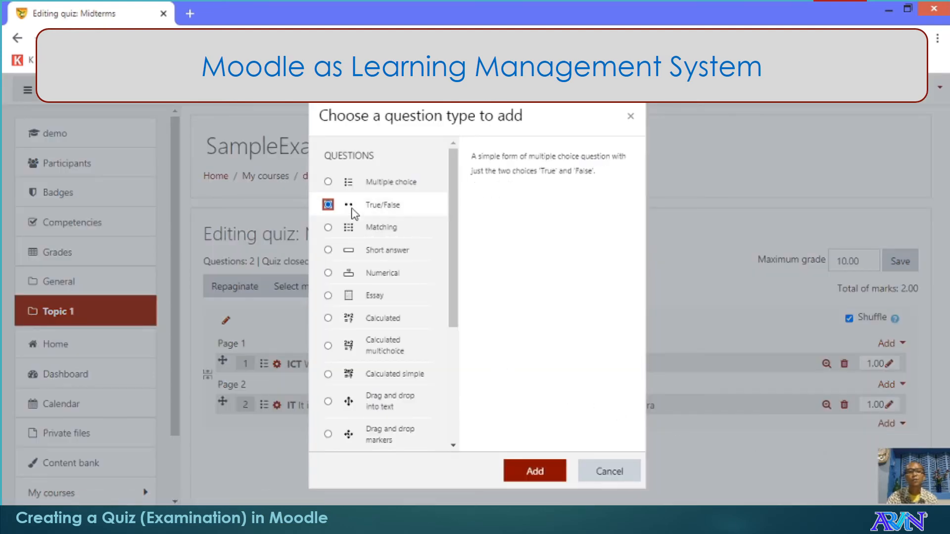
{"action": "left_click", "coordinate": [534, 471]}
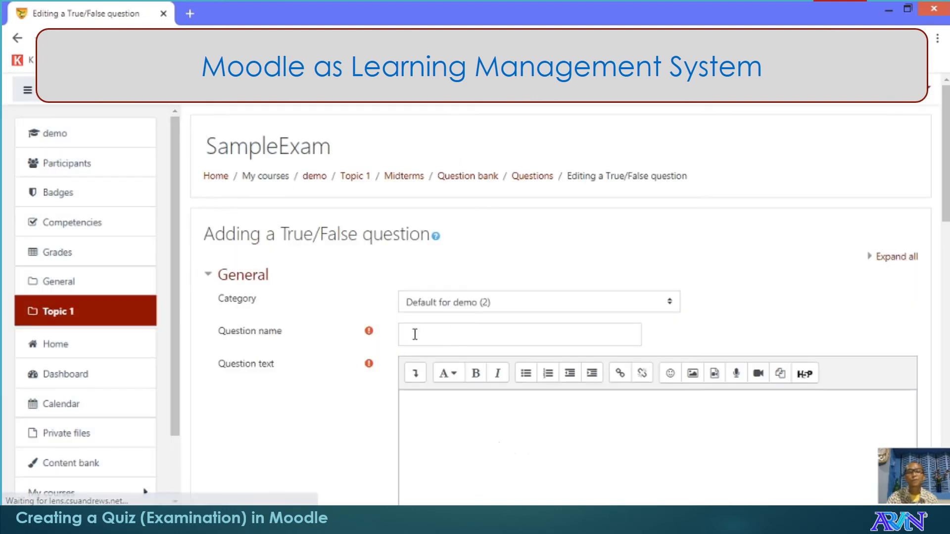
Step: Name the True/False question "ITinBusiness"
{"action": "left_click", "coordinate": [414, 333]}
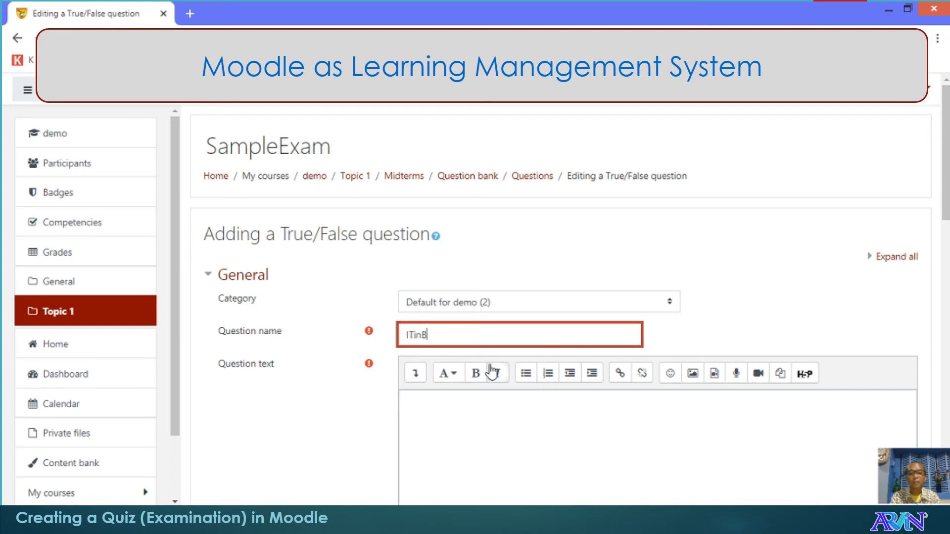
{"action": "type", "text": "ITinBuess"}
{"action": "key", "text": "BackSpace"}
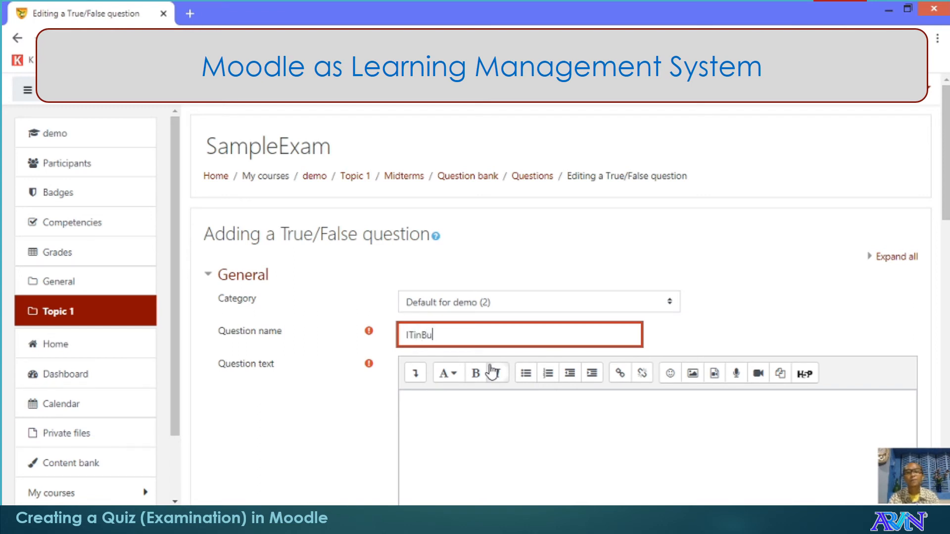
{"action": "type", "text": "ness"}
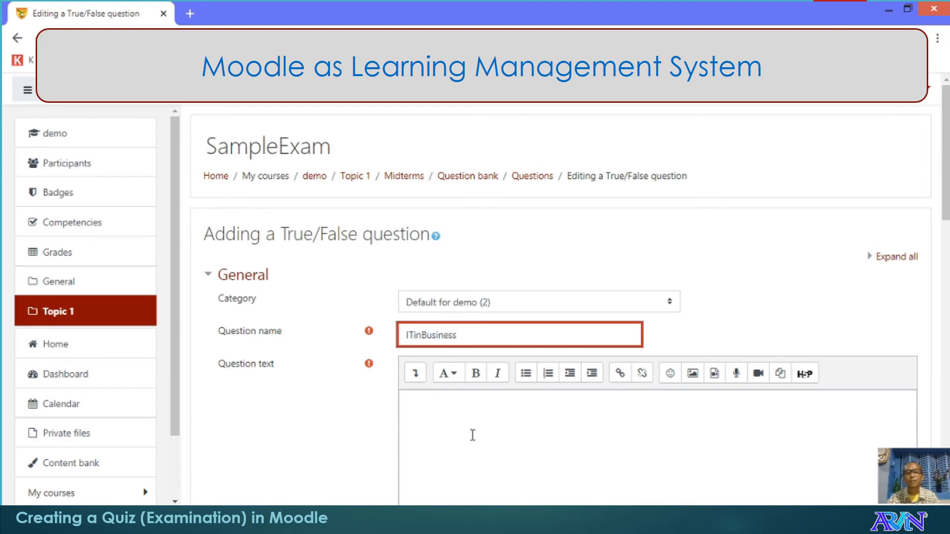
Step: Enter "the primary purpose of Information systems is to automate processes or transactions." as the question text
{"action": "left_click", "coordinate": [455, 417]}
{"action": "type", "text": "the"}
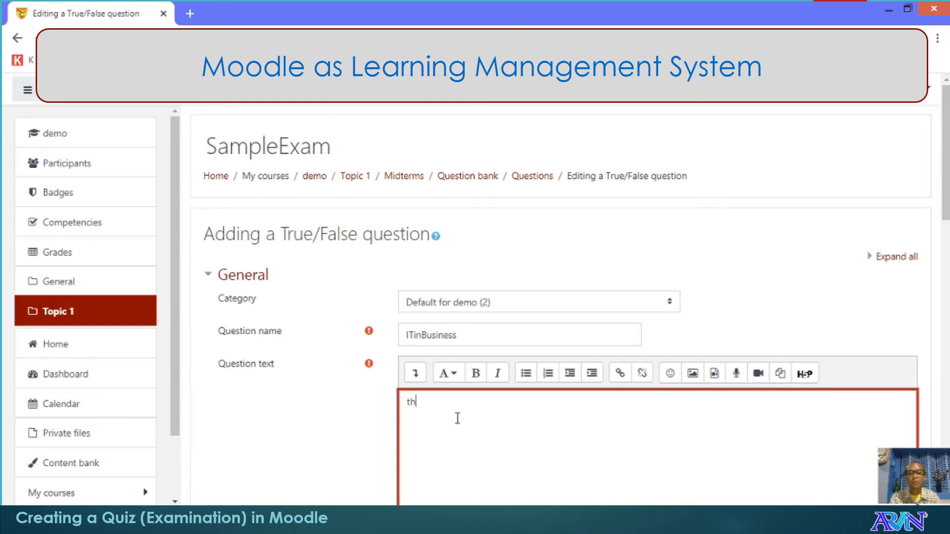
{"action": "key", "text": "BackSpace"}
{"action": "key", "text": "BackSpace"}
{"action": "type", "text": "the primary purpose of "}
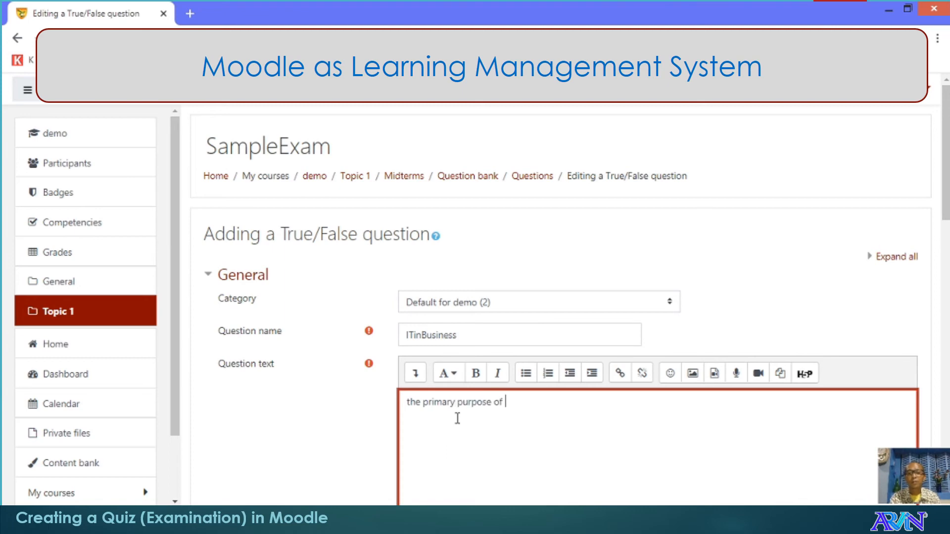
{"action": "type", "text": "Informatio"}
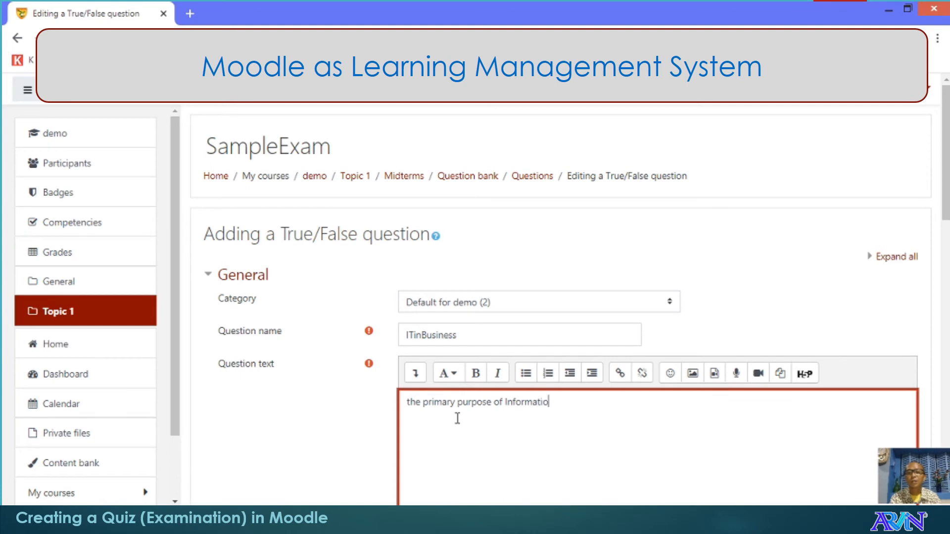
{"action": "type", "text": "n systems is to automa"}
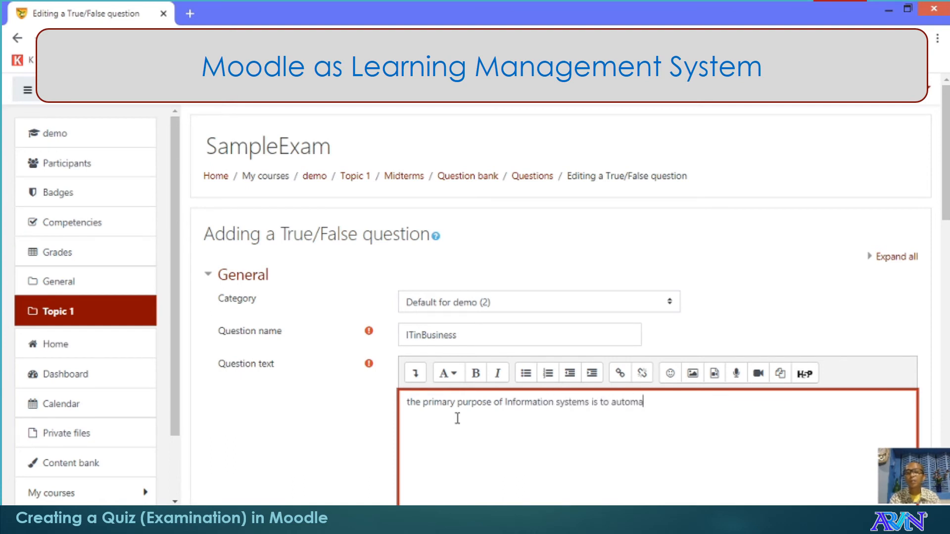
{"action": "type", "text": "te processes or tra"}
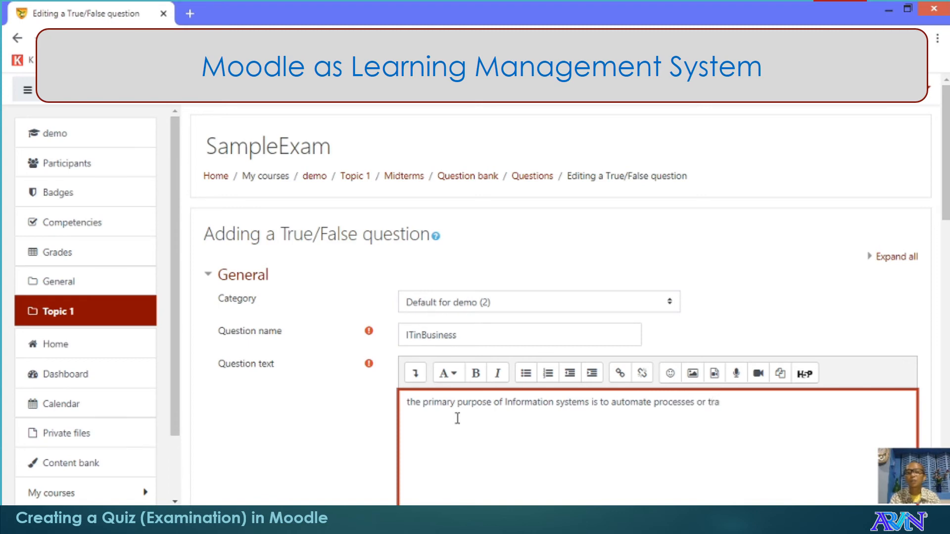
{"action": "type", "text": "nsactions."}
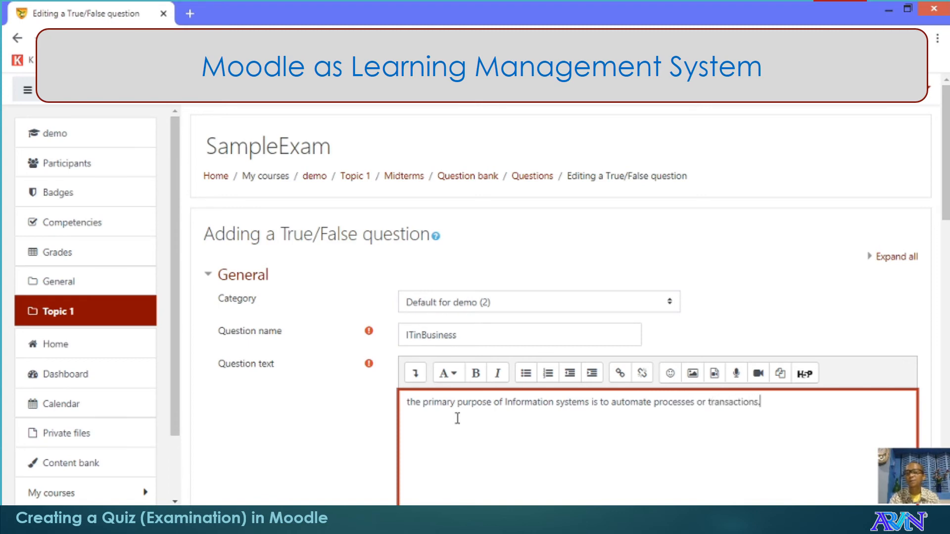
Step: Set the correct answer to True and save the True/False question
{"action": "left_click_drag", "start_coordinate": [946, 170], "coordinate": [942, 343]}
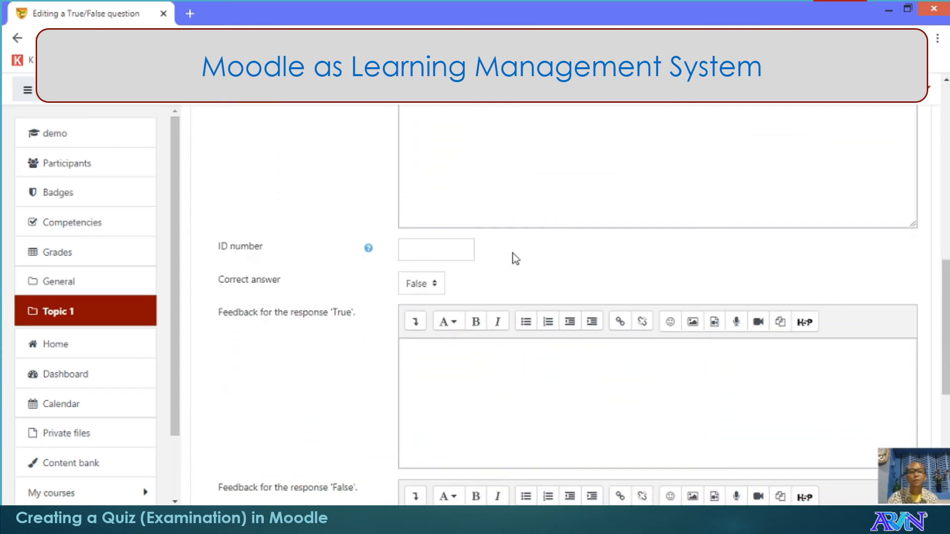
{"action": "left_click", "coordinate": [423, 286]}
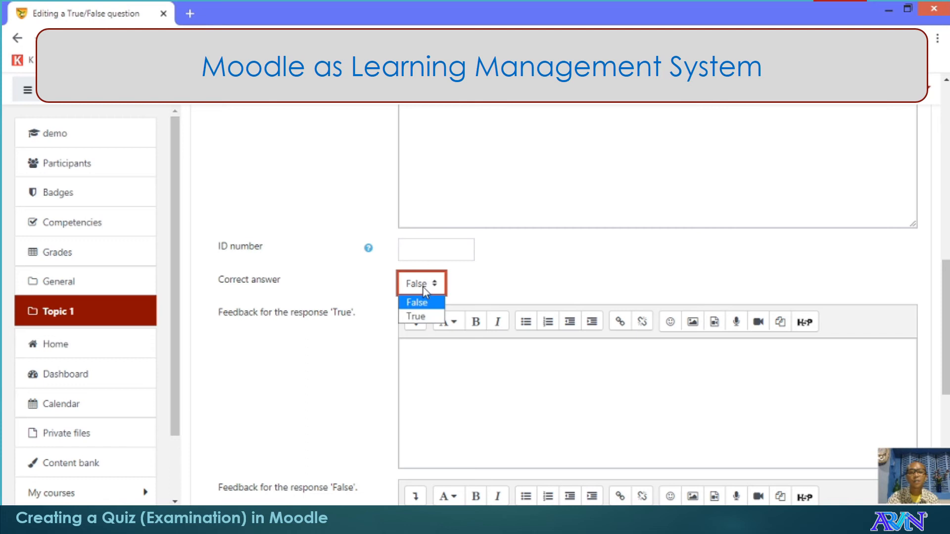
{"action": "left_click", "coordinate": [431, 319]}
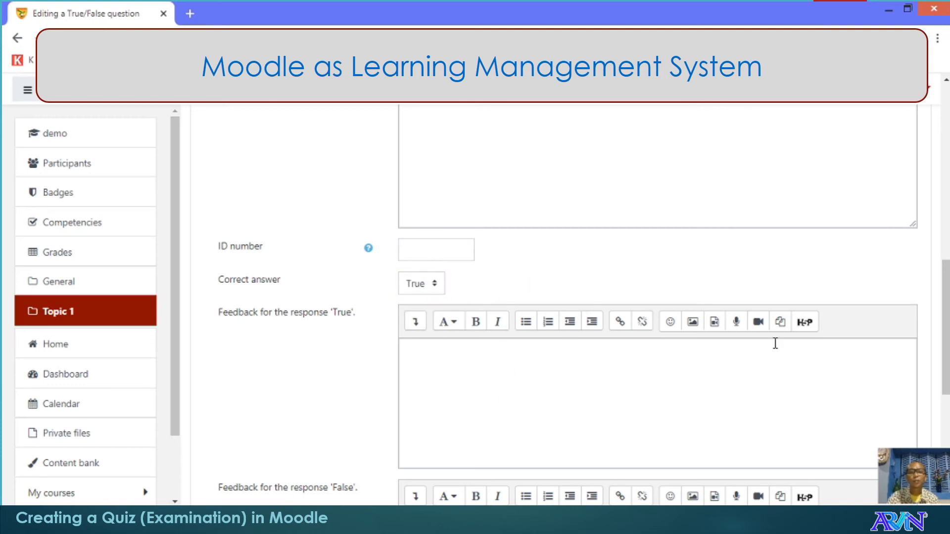
{"action": "left_click_drag", "start_coordinate": [944, 305], "coordinate": [939, 407]}
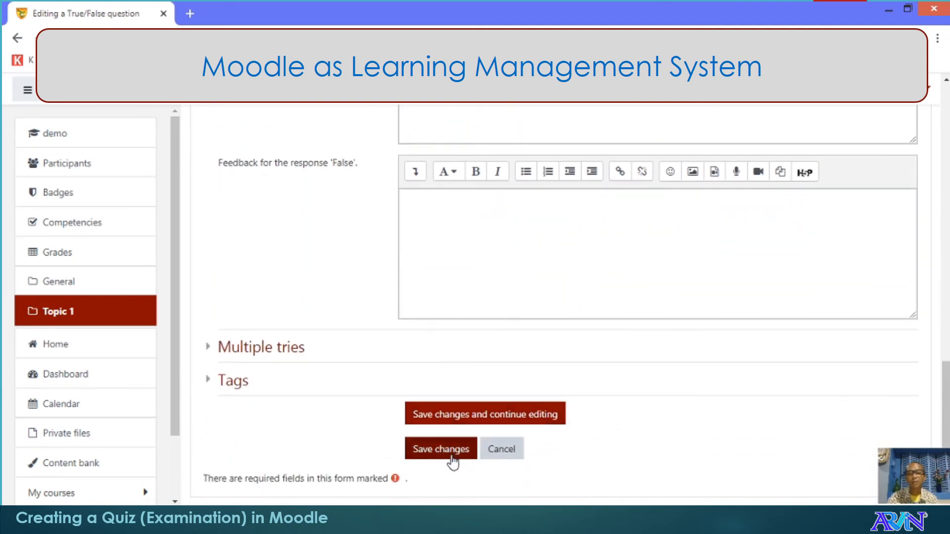
{"action": "left_click", "coordinate": [444, 415]}
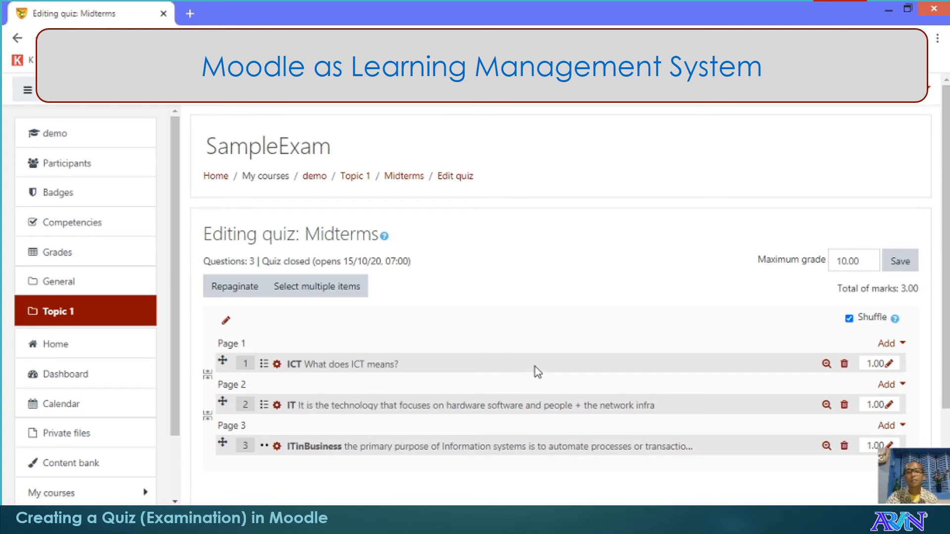
Step: Set the maximum grade of the Midterms quiz to 50.00 and save it
{"action": "scroll", "coordinate": [537, 372], "scroll_direction": "down", "scroll_amount": 3}
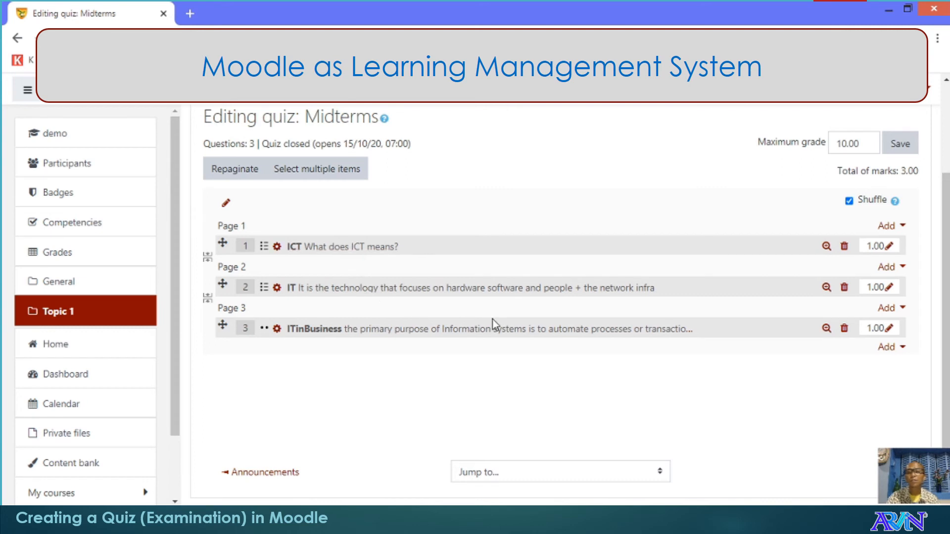
{"action": "scroll", "coordinate": [494, 319], "scroll_direction": "up", "scroll_amount": 1}
{"action": "scroll", "coordinate": [498, 325], "scroll_direction": "up", "scroll_amount": 3}
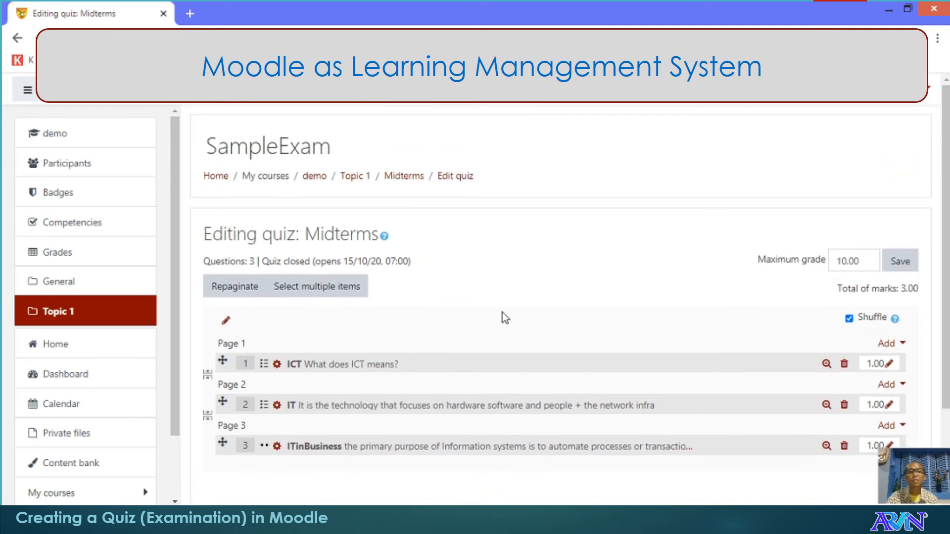
{"action": "left_click", "coordinate": [900, 258]}
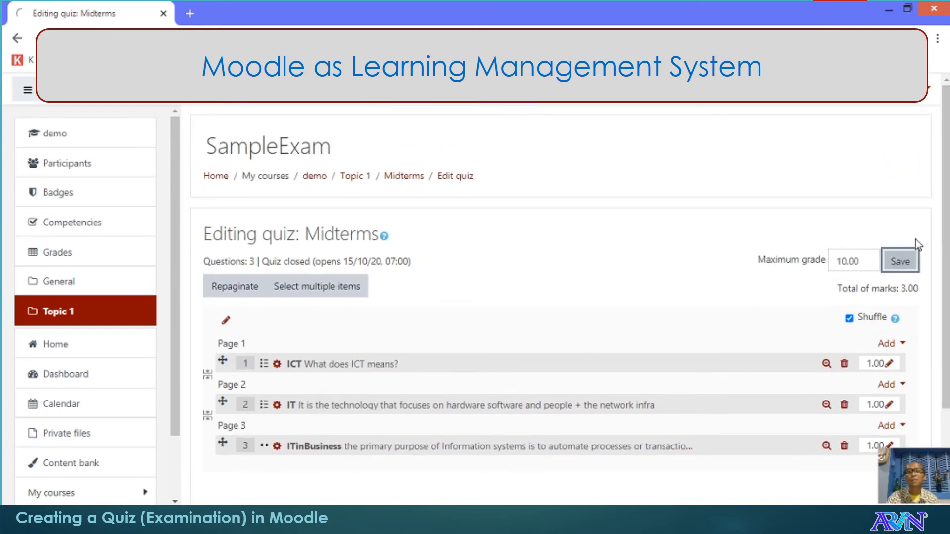
{"action": "left_click", "coordinate": [852, 263]}
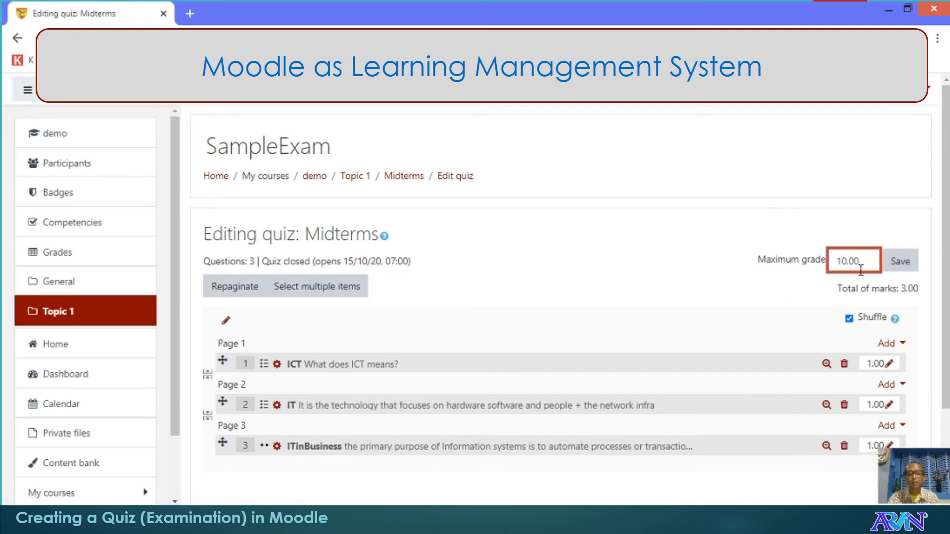
{"action": "key", "text": "BackSpace"}
{"action": "type", "text": "5"}
{"action": "left_click", "coordinate": [900, 263]}
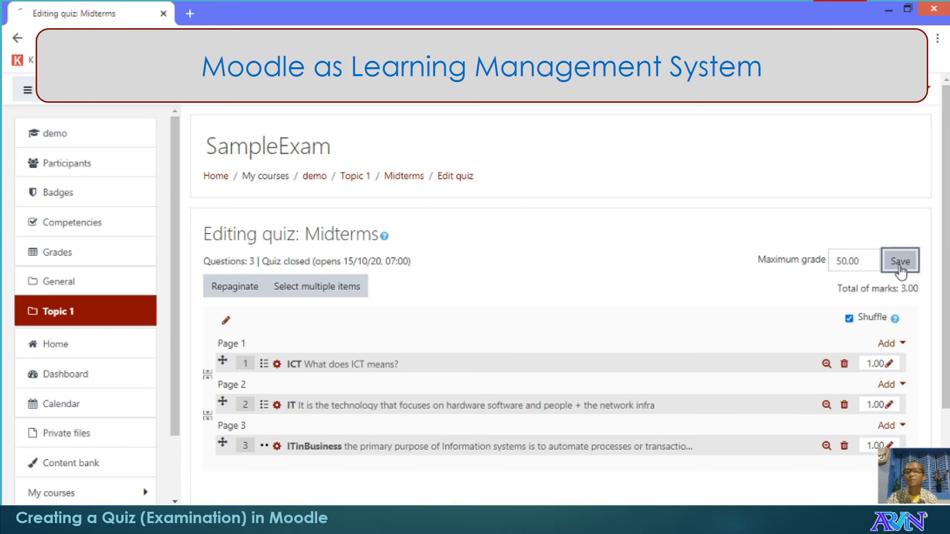
Step: Return to the Midterms quiz page and open the quiz settings for editing
{"action": "left_click", "coordinate": [402, 176]}
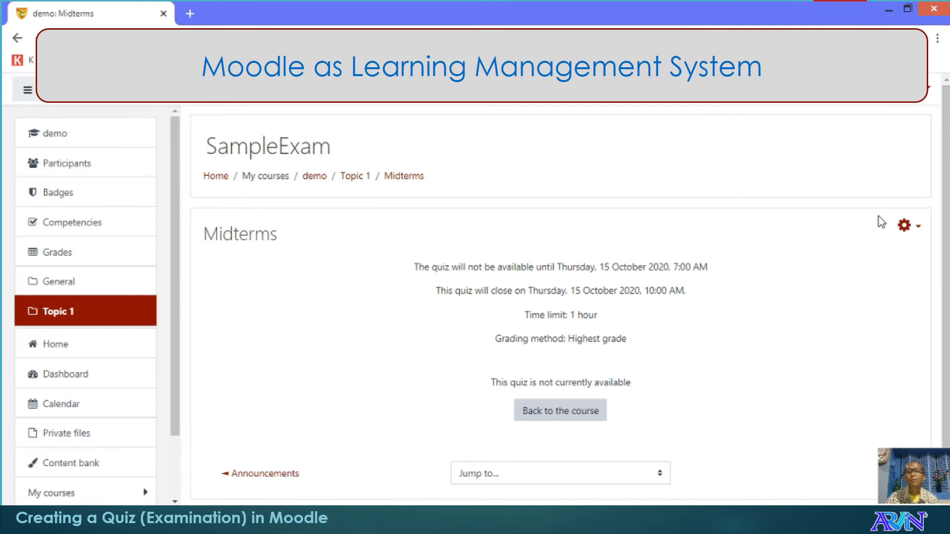
{"action": "left_click", "coordinate": [913, 226]}
{"action": "left_click", "coordinate": [848, 250]}
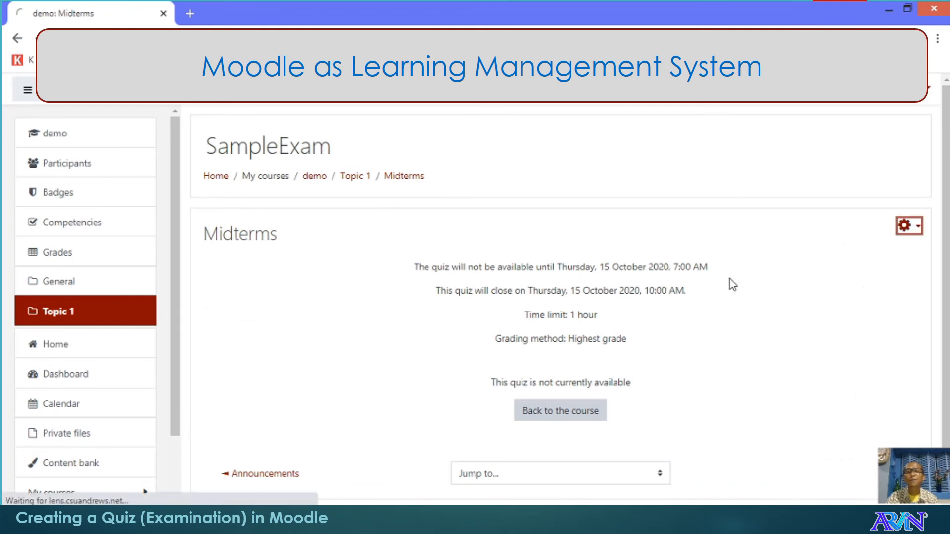
Step: Set the quiz's grade to pass to 30, then save the settings and display the quiz
{"action": "scroll", "coordinate": [621, 281], "scroll_direction": "down", "scroll_amount": 7}
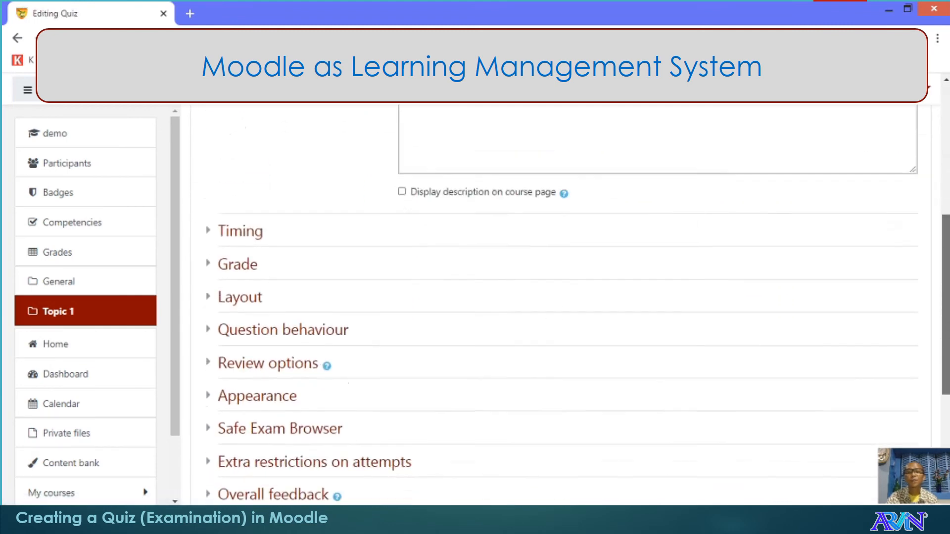
{"action": "left_click", "coordinate": [252, 213]}
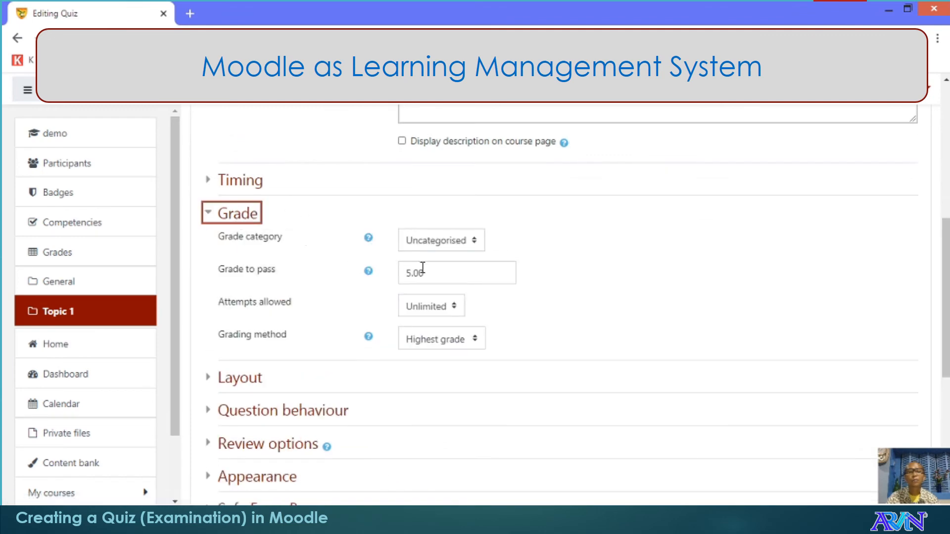
{"action": "double_click", "coordinate": [439, 273]}
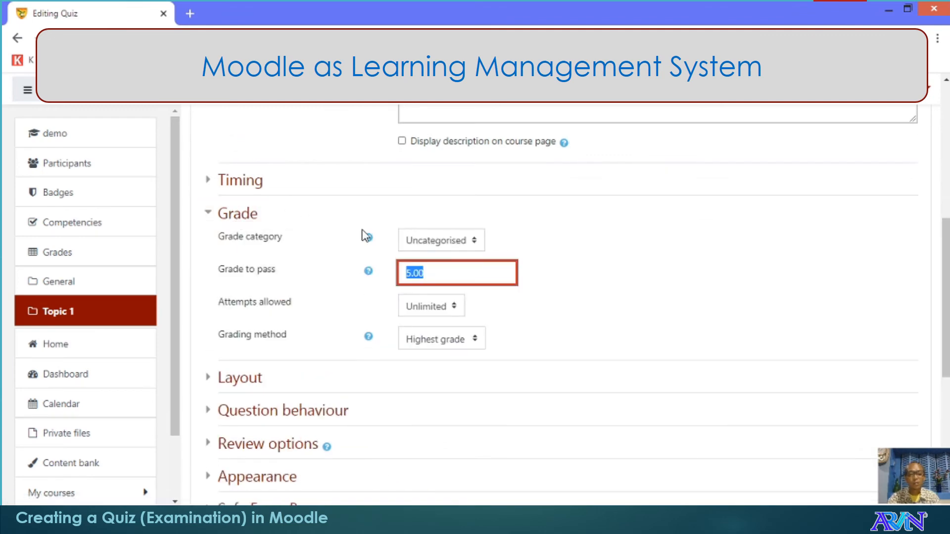
{"action": "type", "text": "30"}
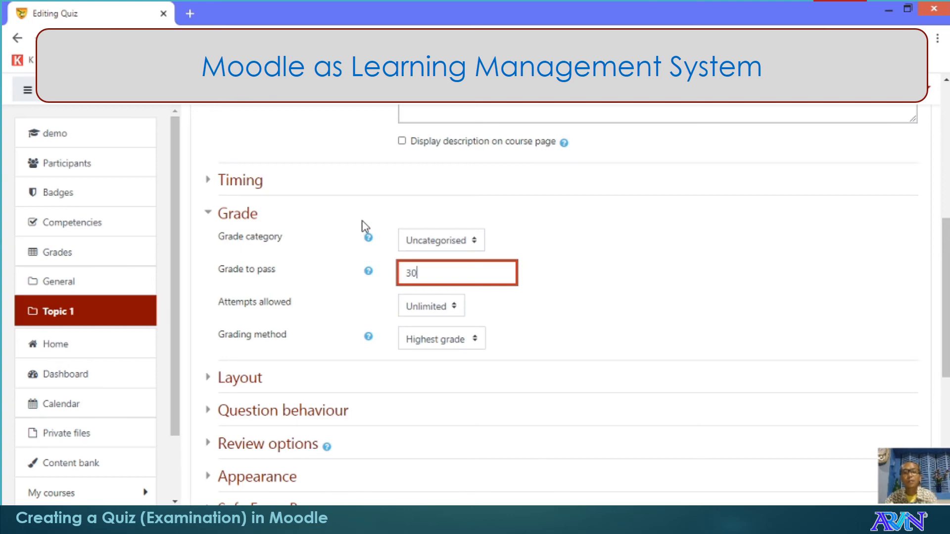
{"action": "scroll", "coordinate": [944, 274], "scroll_direction": "down", "scroll_amount": 7}
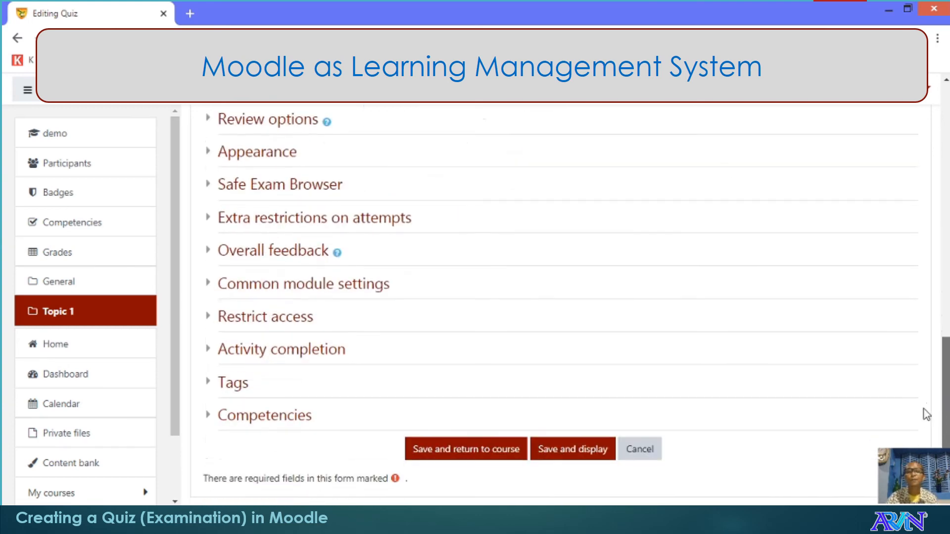
{"action": "left_click", "coordinate": [589, 451]}
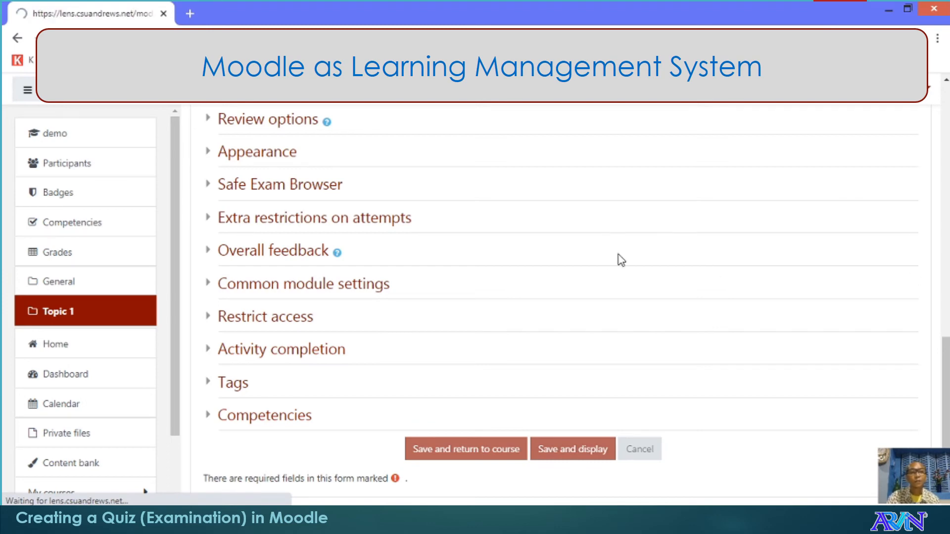
Step: Return to the SampleExam course page, turn editing off, and open the Midterms quiz to view its availability details
{"action": "left_click", "coordinate": [353, 179]}
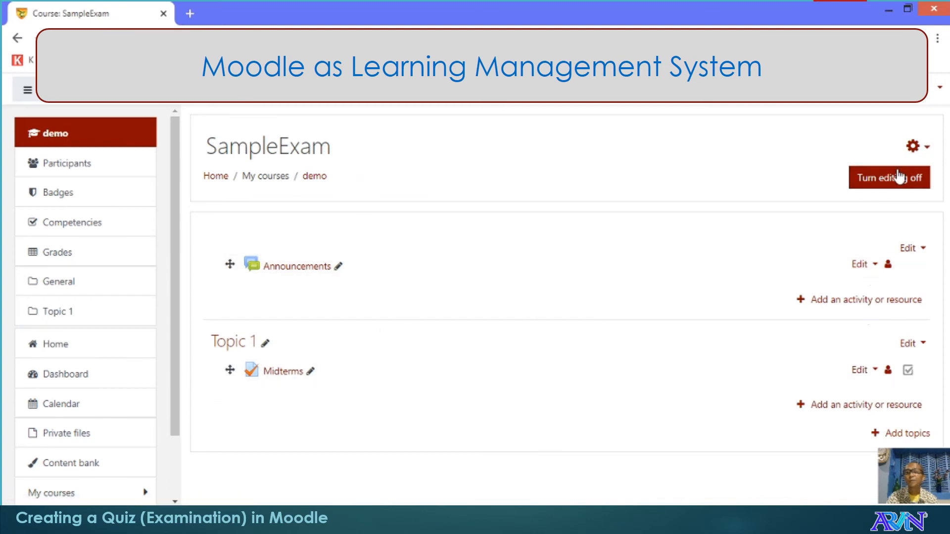
{"action": "left_click", "coordinate": [897, 183]}
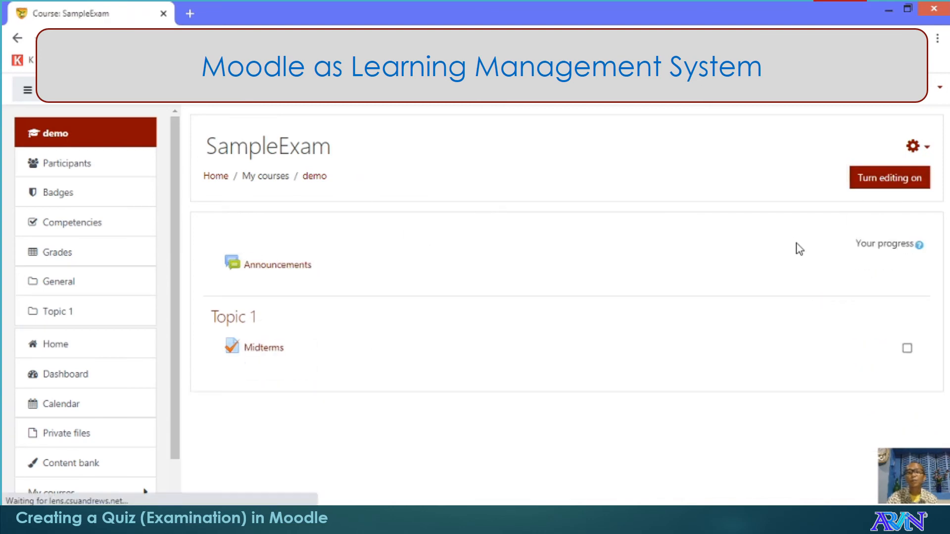
{"action": "left_click", "coordinate": [261, 354]}
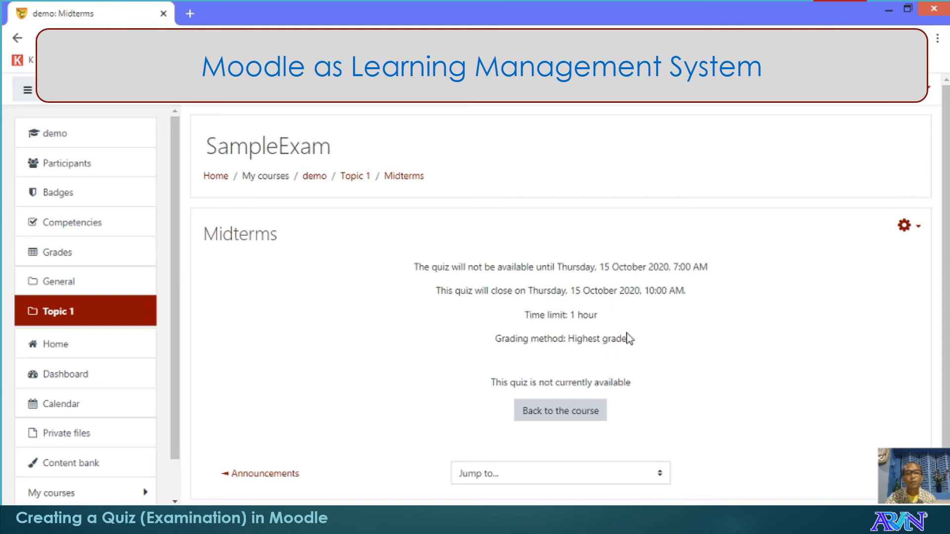
Step: Hide the Midterms quiz from students on the SampleExam course page, and leave editing mode
{"action": "left_click", "coordinate": [355, 178]}
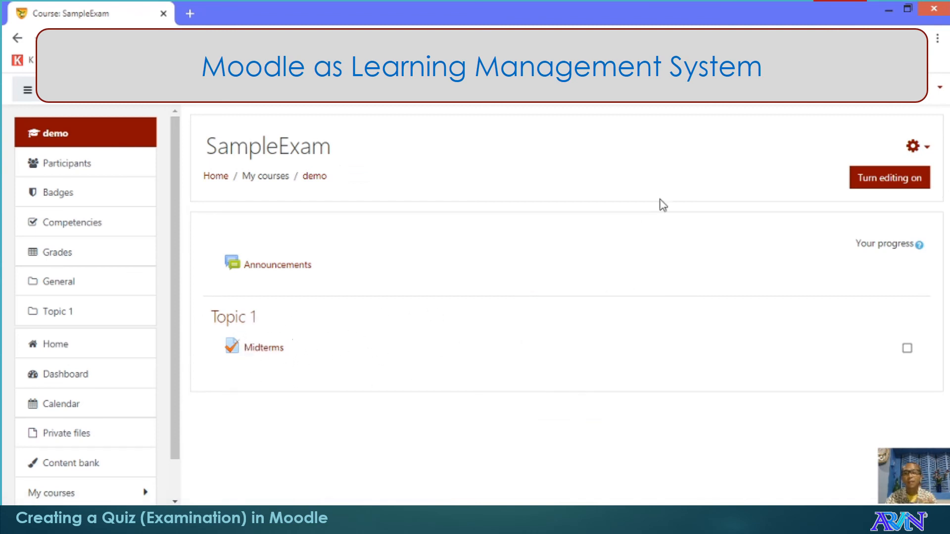
{"action": "left_click", "coordinate": [870, 184]}
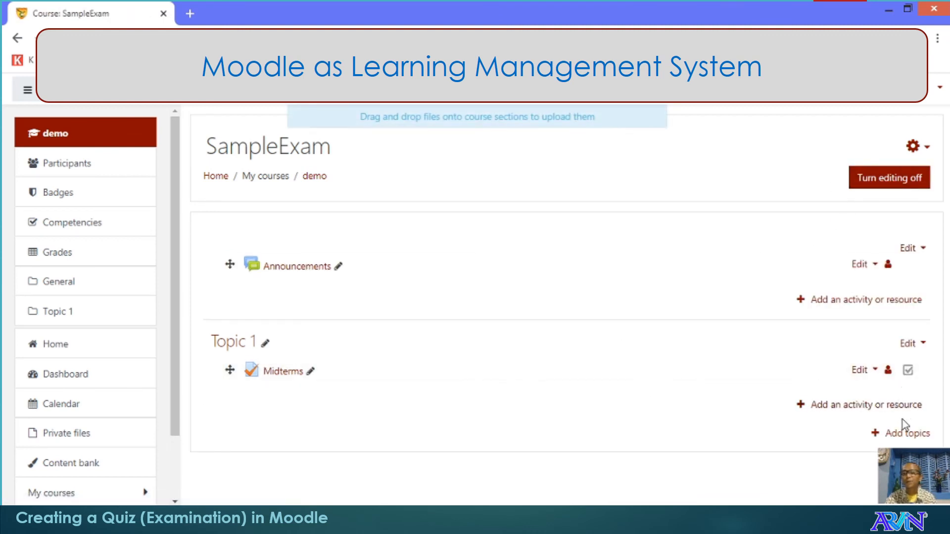
{"action": "left_click", "coordinate": [872, 371]}
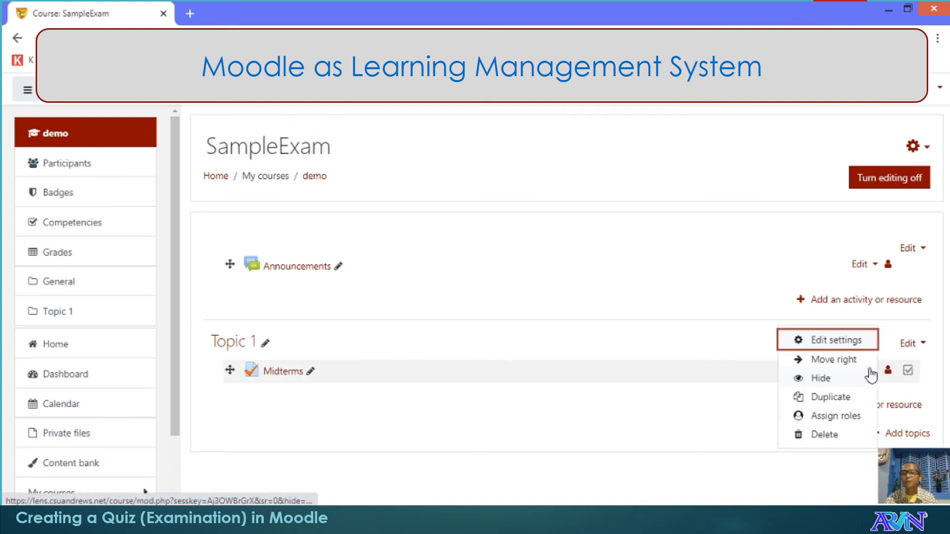
{"action": "left_click", "coordinate": [820, 382]}
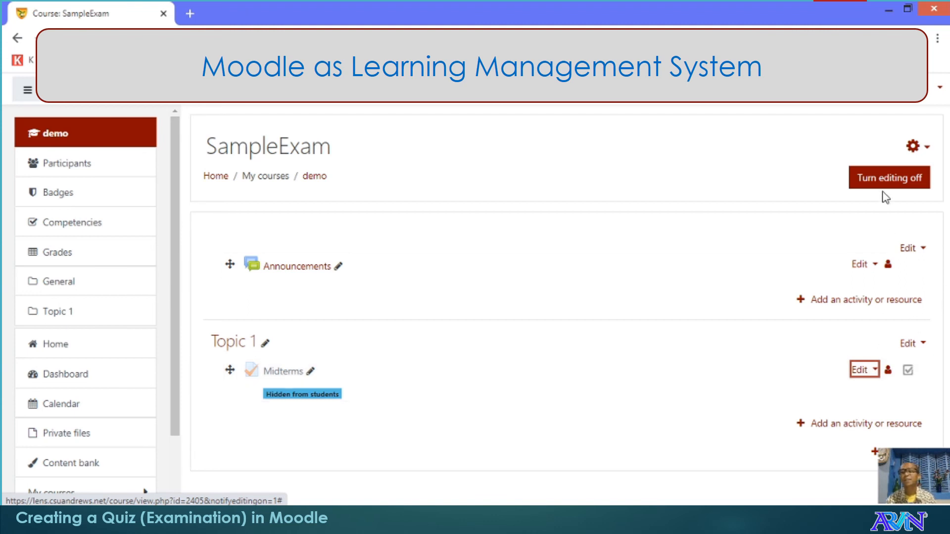
{"action": "left_click", "coordinate": [899, 179]}
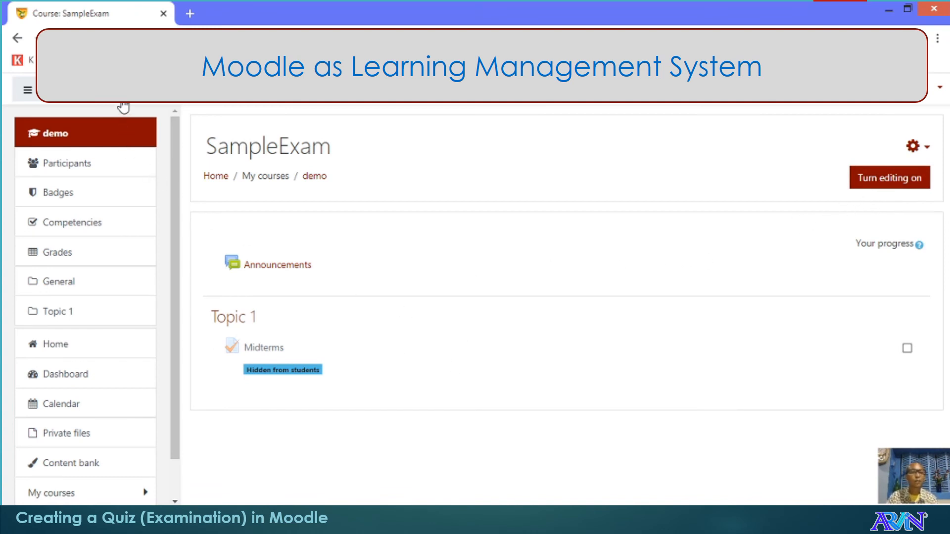
Step: Open the B0169-AE21 course, look through its units, and turn editing on
{"action": "scroll", "coordinate": [178, 153], "scroll_direction": "down", "scroll_amount": 1}
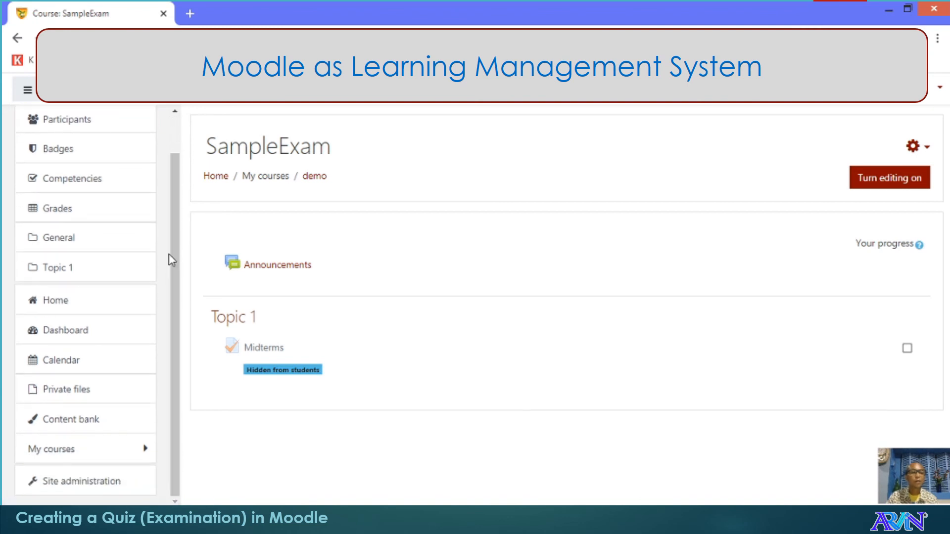
{"action": "left_click", "coordinate": [74, 450]}
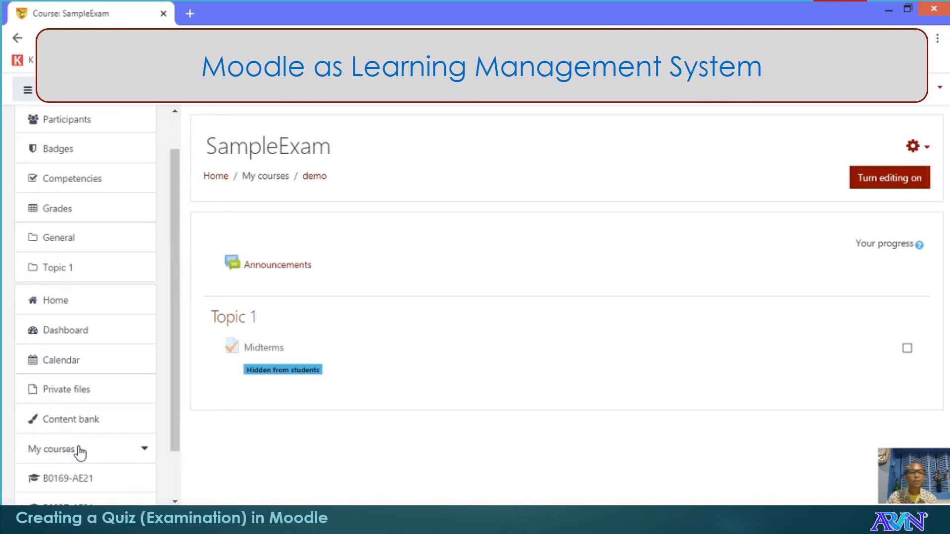
{"action": "left_click", "coordinate": [85, 479]}
{"action": "scroll", "coordinate": [732, 311], "scroll_direction": "down", "scroll_amount": 12}
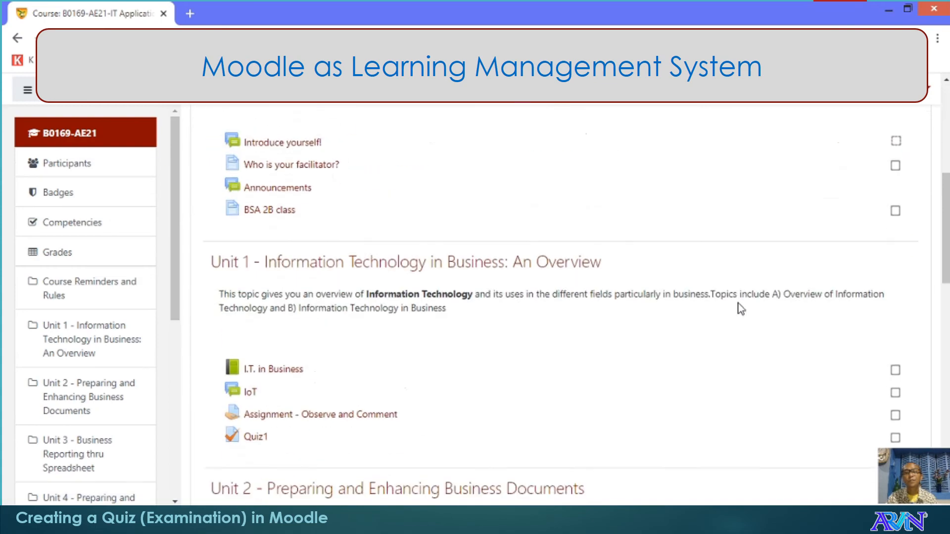
{"action": "scroll", "coordinate": [737, 304], "scroll_direction": "down", "scroll_amount": 4}
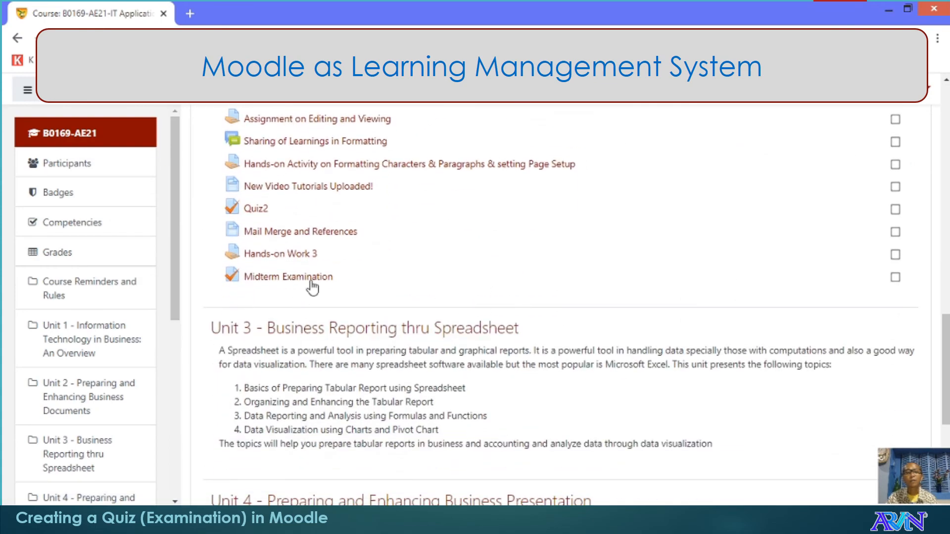
{"action": "scroll", "coordinate": [893, 275], "scroll_direction": "up", "scroll_amount": 15}
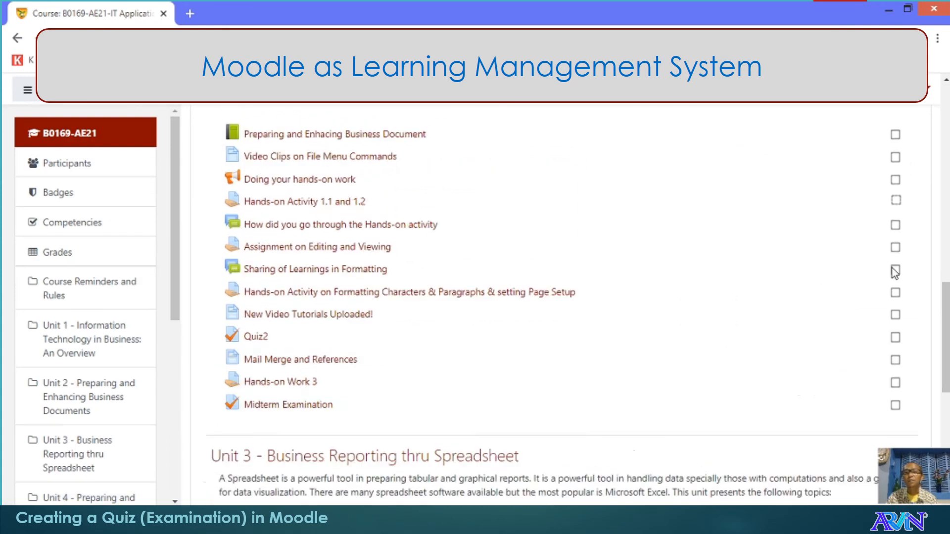
{"action": "left_click", "coordinate": [876, 183]}
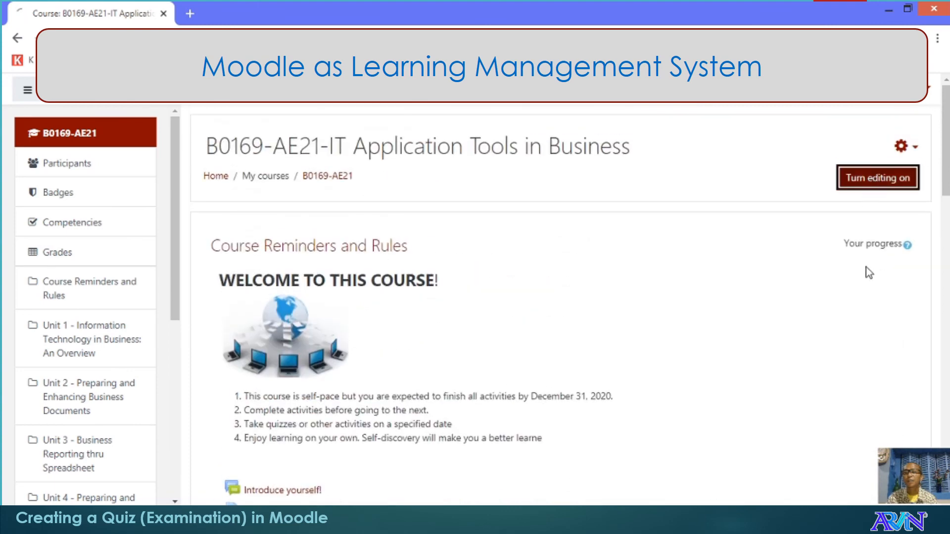
Step: Open the Midterm Examination quiz in Unit 2 to view its availability details
{"action": "scroll", "coordinate": [798, 318], "scroll_direction": "down", "scroll_amount": 15}
{"action": "scroll", "coordinate": [791, 322], "scroll_direction": "down", "scroll_amount": 7}
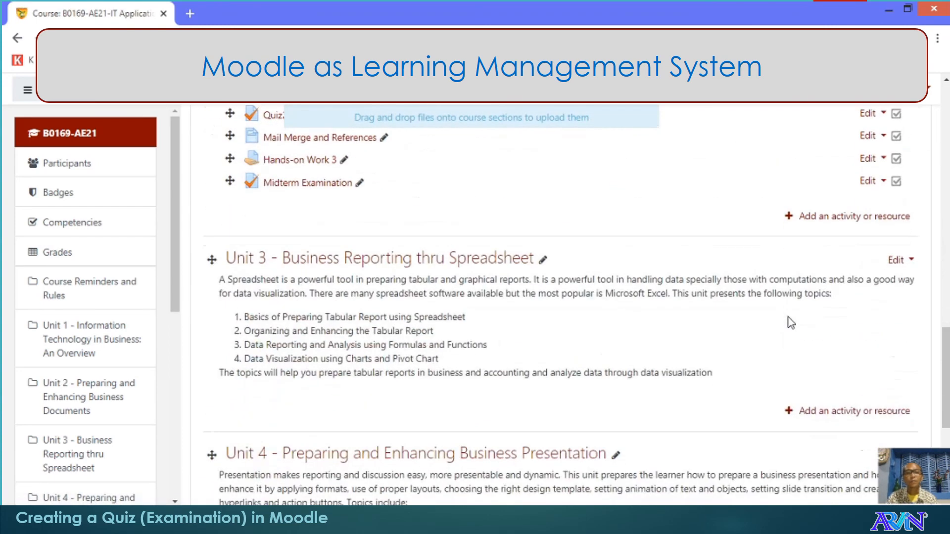
{"action": "left_click", "coordinate": [339, 186]}
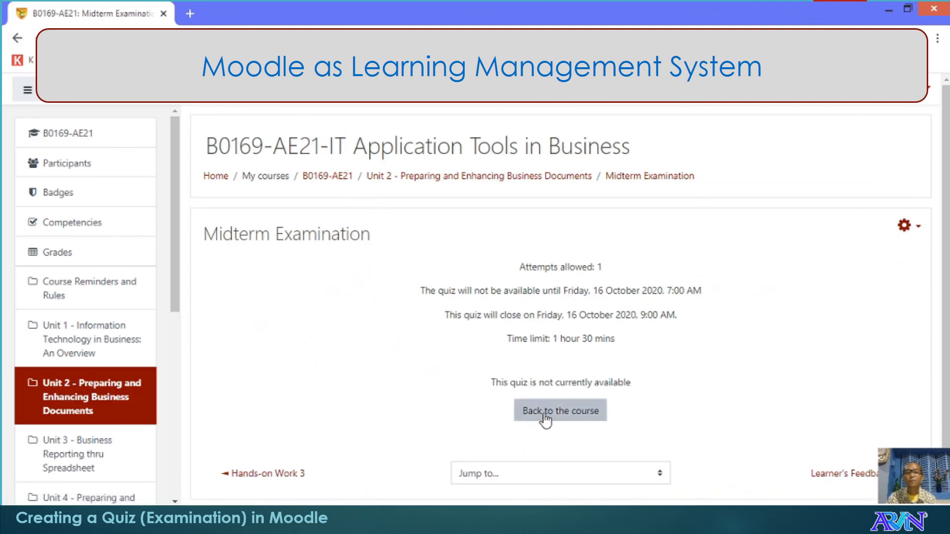
Step: Return to the B0169-AE21 course page and start adding a new Quiz activity to the Feedback section
{"action": "left_click", "coordinate": [15, 40]}
{"action": "scroll", "coordinate": [524, 282], "scroll_direction": "down", "scroll_amount": 15}
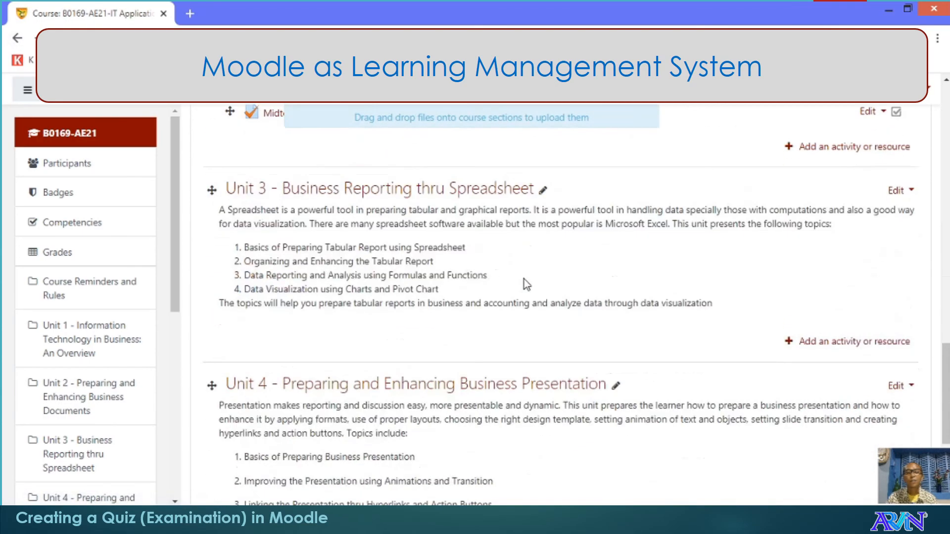
{"action": "scroll", "coordinate": [523, 278], "scroll_direction": "down", "scroll_amount": 5}
{"action": "scroll", "coordinate": [525, 280], "scroll_direction": "up", "scroll_amount": 6}
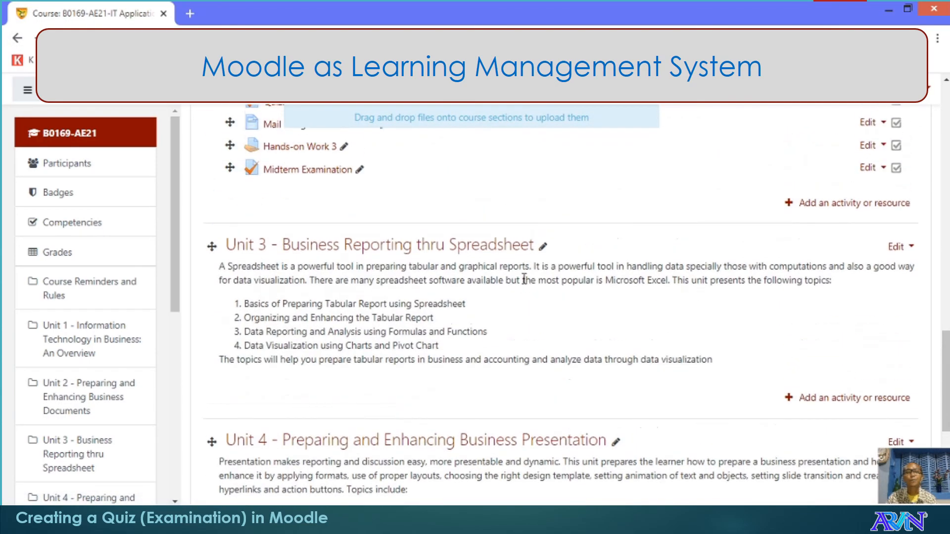
{"action": "scroll", "coordinate": [524, 278], "scroll_direction": "up", "scroll_amount": 2}
{"action": "scroll", "coordinate": [525, 282], "scroll_direction": "down", "scroll_amount": 7}
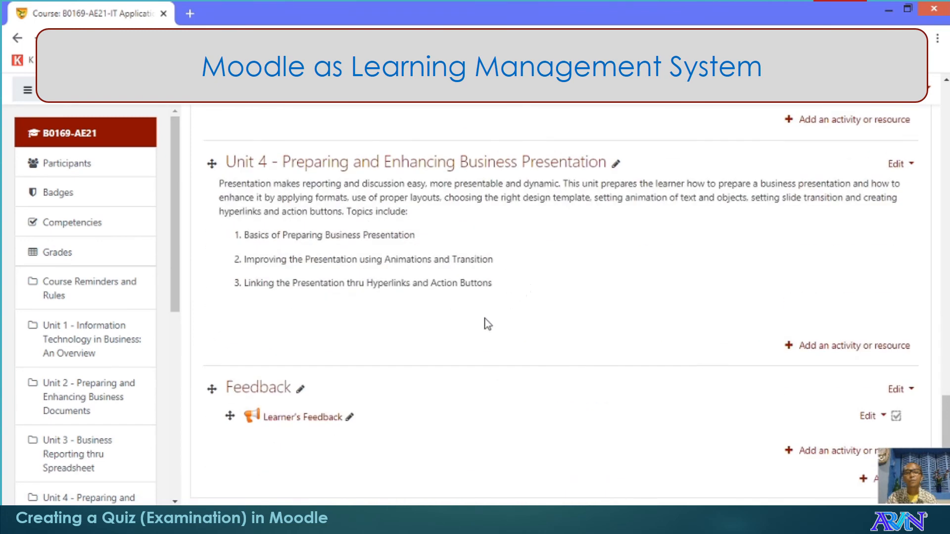
{"action": "left_click", "coordinate": [857, 452]}
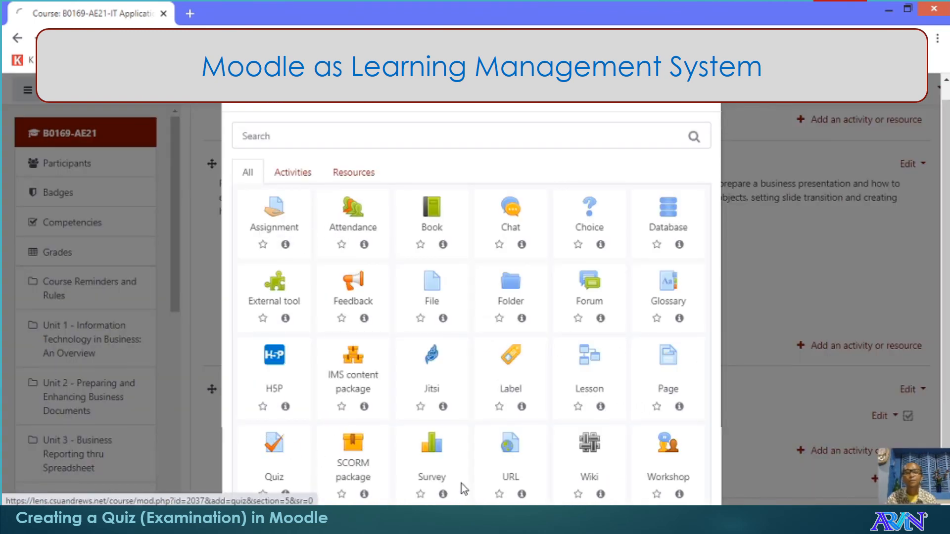
{"action": "left_click", "coordinate": [238, 472]}
Step: Name the new quiz a1, then save and display it
{"action": "left_click", "coordinate": [453, 299]}
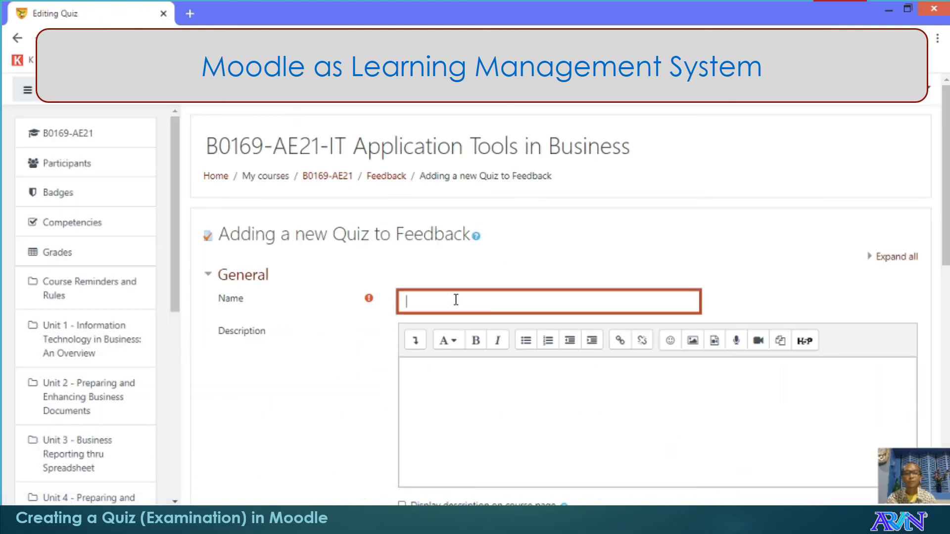
{"action": "type", "text": "a1"}
{"action": "left_click", "coordinate": [439, 381]}
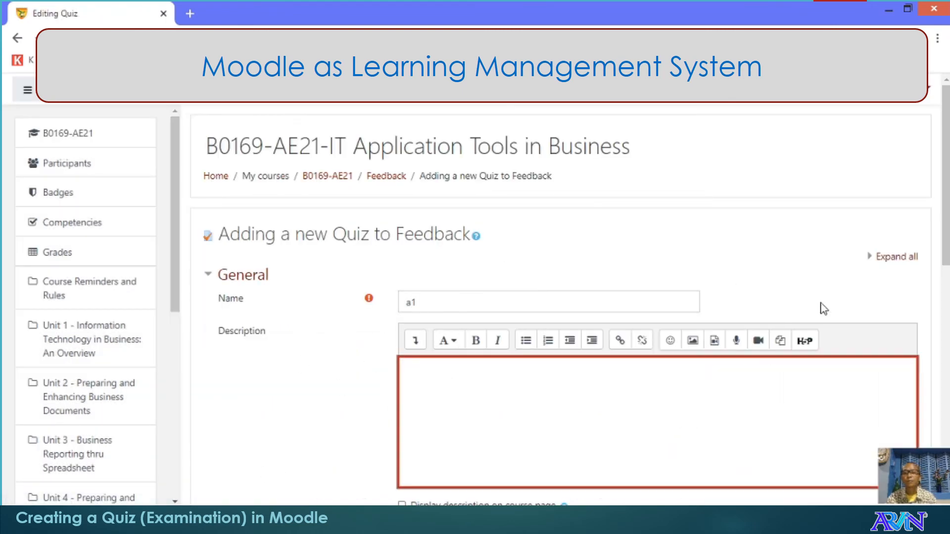
{"action": "scroll", "coordinate": [881, 267], "scroll_direction": "down", "scroll_amount": 1}
{"action": "scroll", "coordinate": [408, 323], "scroll_direction": "down", "scroll_amount": 8}
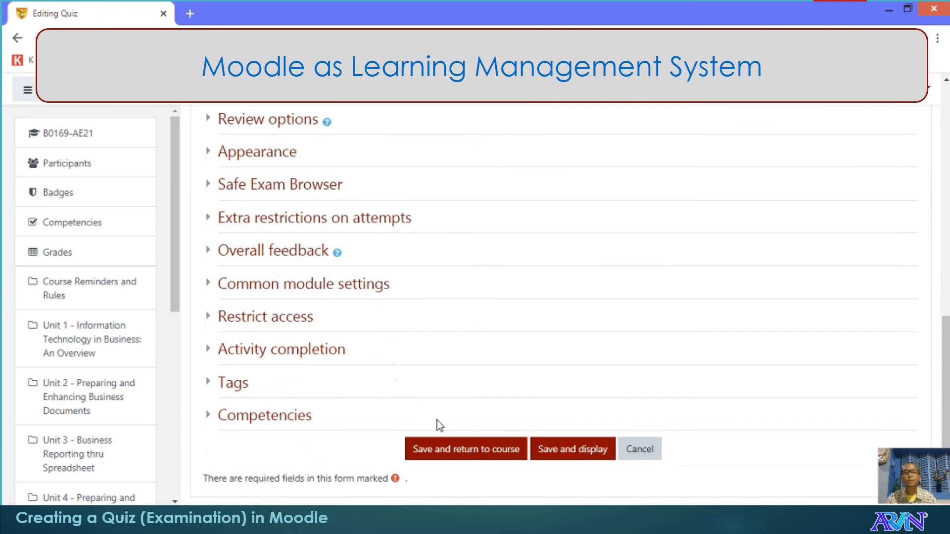
{"action": "left_click", "coordinate": [554, 451]}
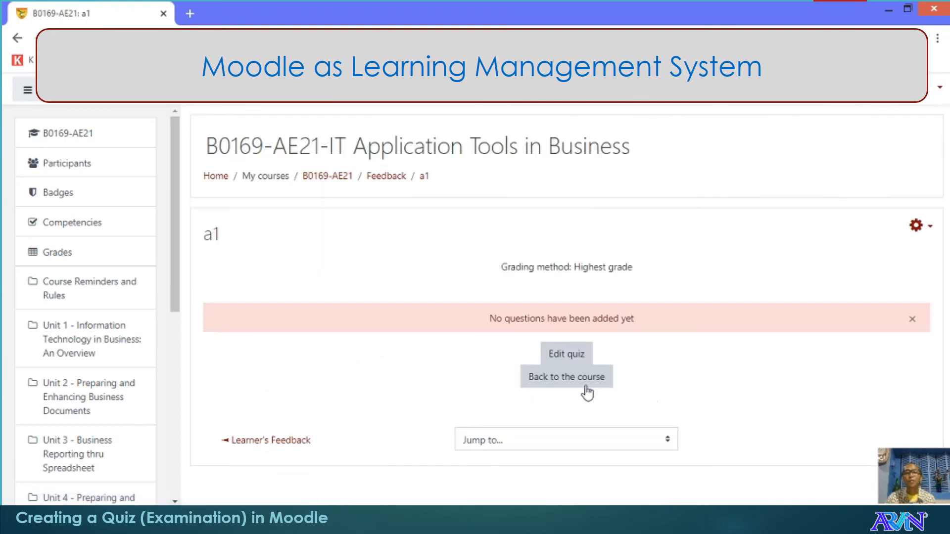
Step: Open the a1 quiz for editing, enable Shuffle, and start adding questions from the question bank
{"action": "left_click", "coordinate": [569, 361]}
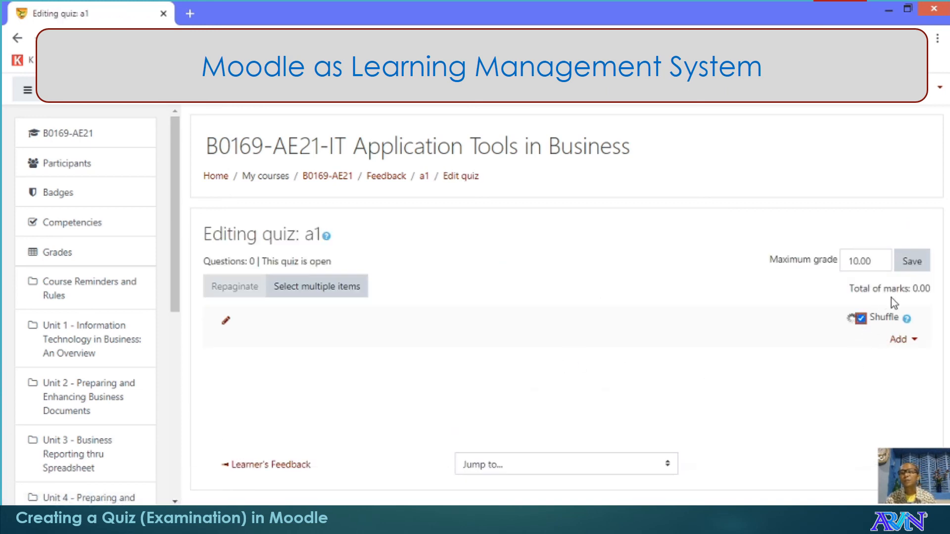
{"action": "left_click", "coordinate": [899, 339]}
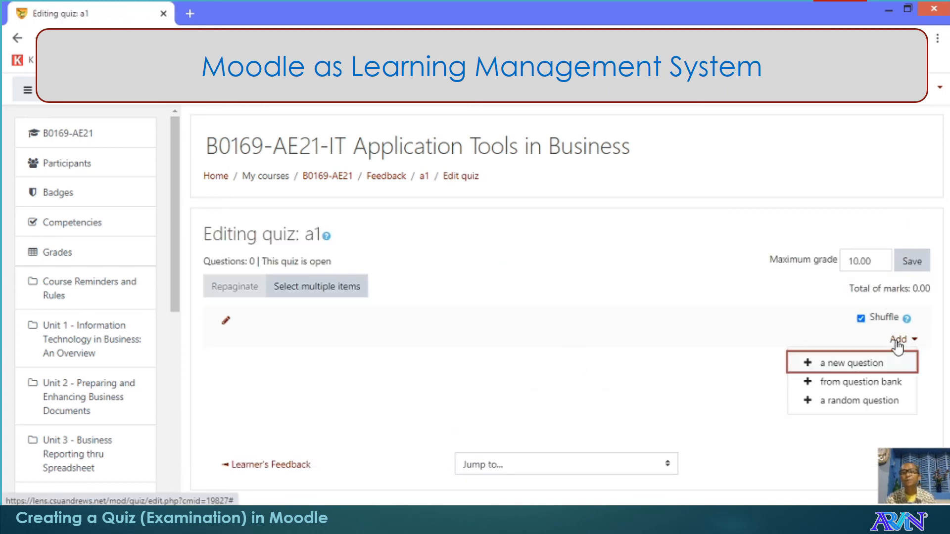
{"action": "left_click", "coordinate": [864, 384]}
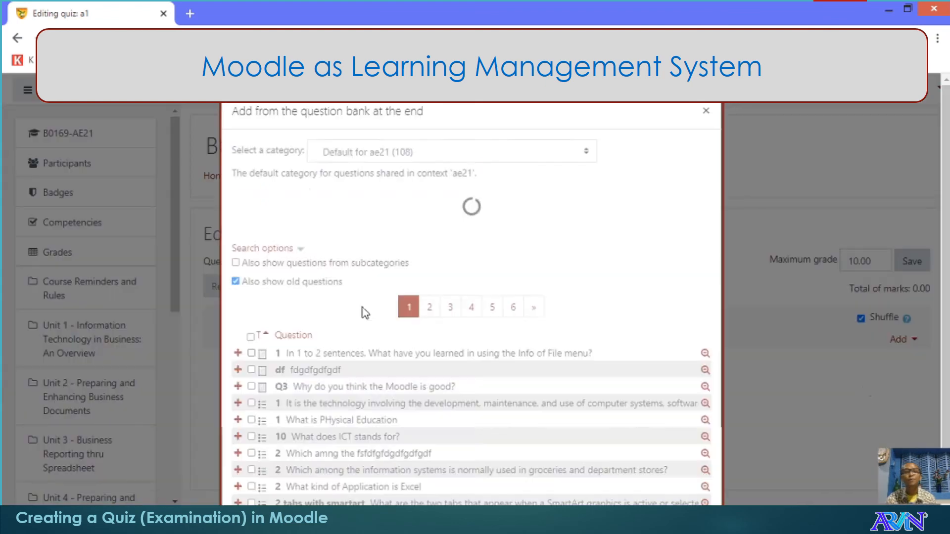
Step: Add the Wrap Text, Bullets, CaptionLabel and both Chart questions from page 4 of the question bank to the a1 quiz
{"action": "scroll", "coordinate": [544, 378], "scroll_direction": "down", "scroll_amount": 5}
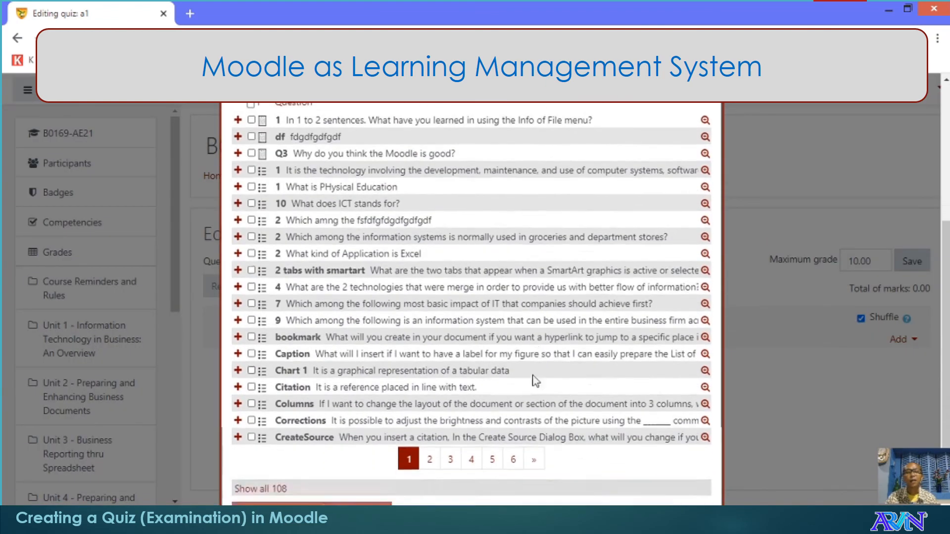
{"action": "scroll", "coordinate": [526, 376], "scroll_direction": "up", "scroll_amount": 3}
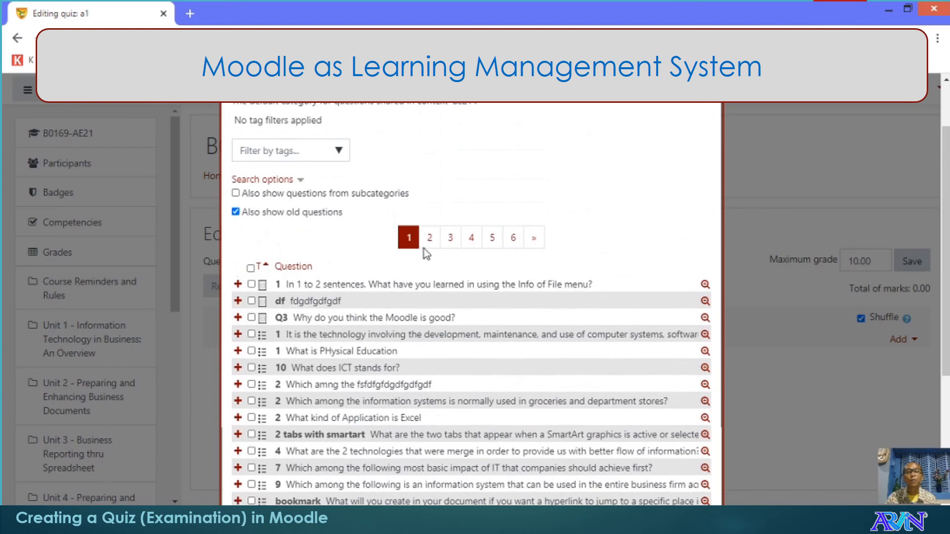
{"action": "left_click", "coordinate": [432, 239]}
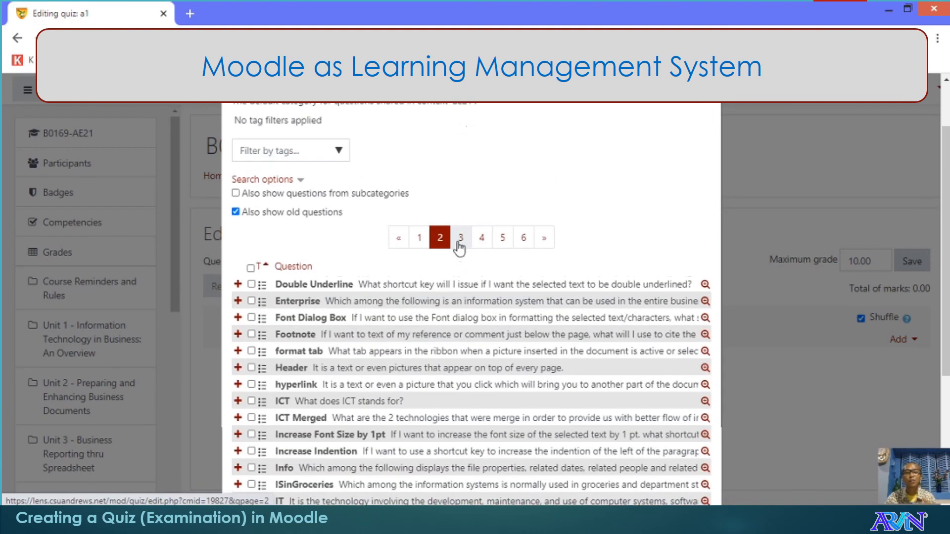
{"action": "left_click", "coordinate": [459, 240]}
{"action": "left_click", "coordinate": [483, 241]}
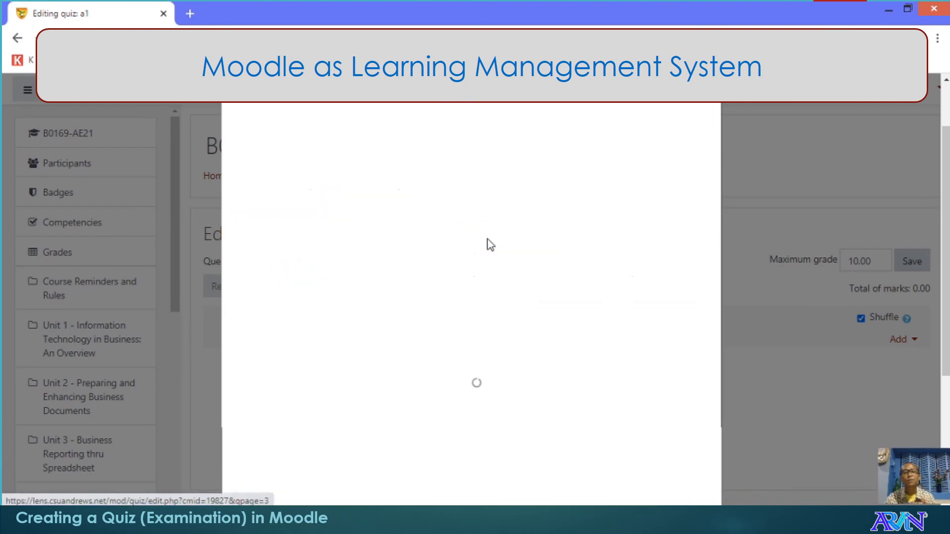
{"action": "scroll", "coordinate": [562, 293], "scroll_direction": "down", "scroll_amount": 2}
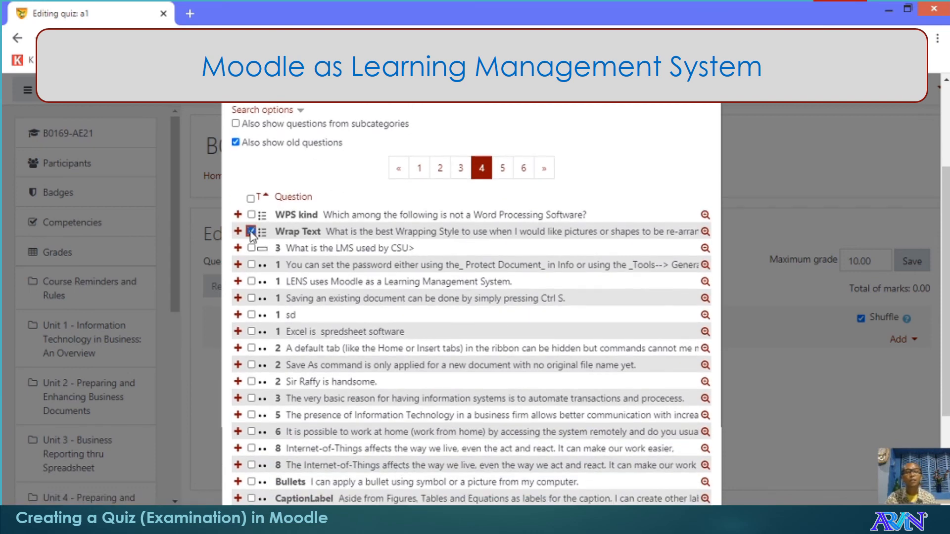
{"action": "scroll", "coordinate": [520, 330], "scroll_direction": "down", "scroll_amount": 4}
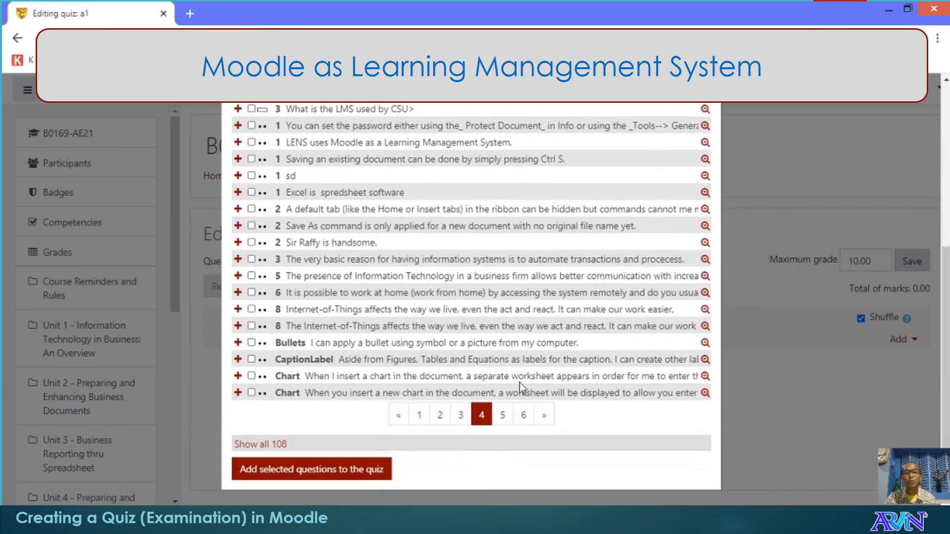
{"action": "left_click", "coordinate": [250, 361]}
{"action": "left_click", "coordinate": [252, 377]}
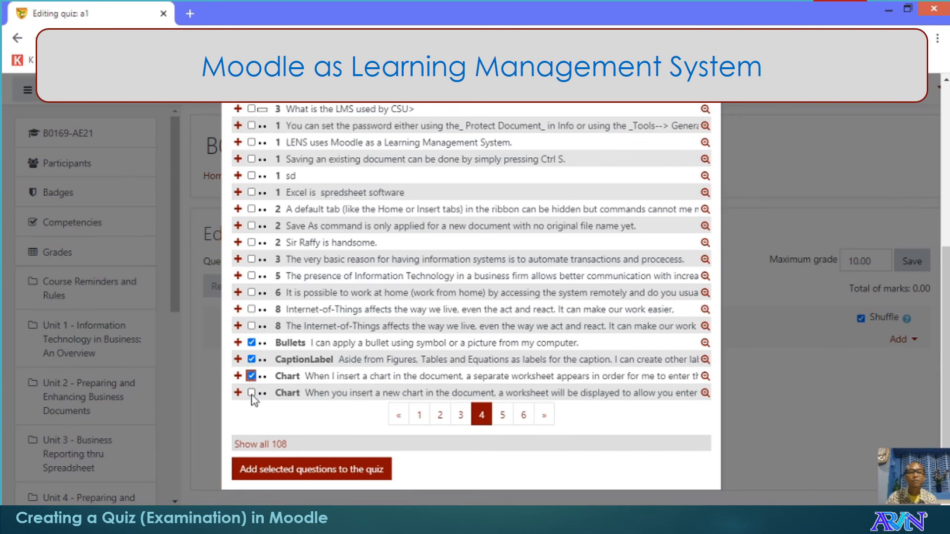
{"action": "left_click", "coordinate": [252, 393]}
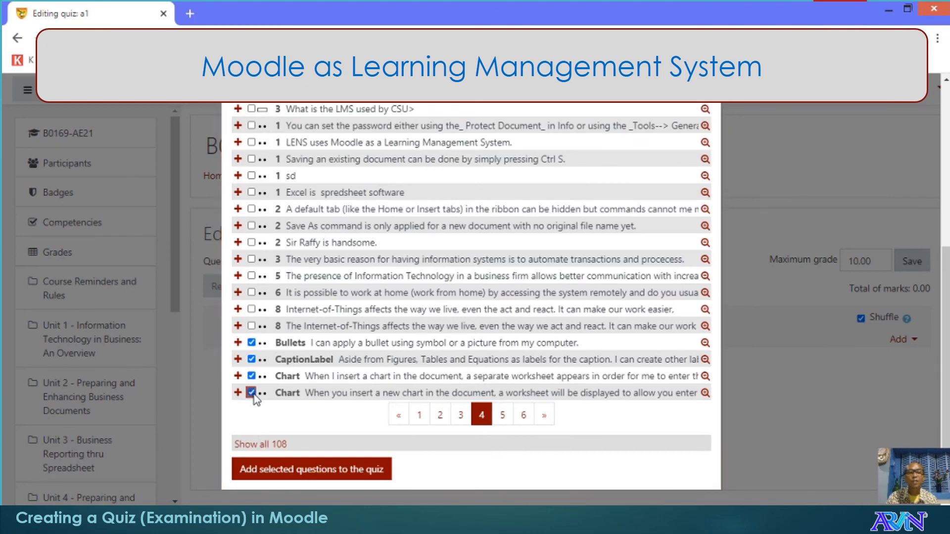
{"action": "left_click", "coordinate": [314, 465]}
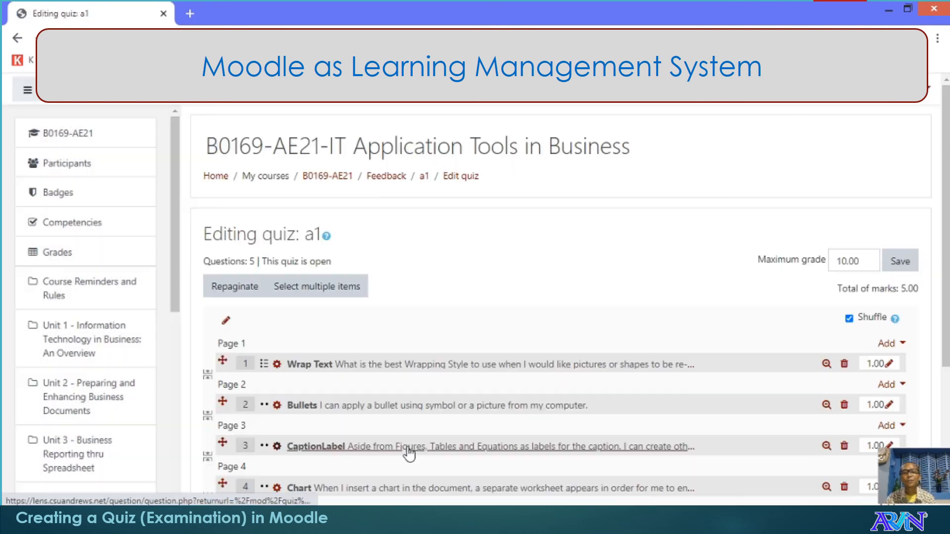
Step: Open the Wrap Text question, review its settings and answer choices, and return to the quiz editing page
{"action": "scroll", "coordinate": [387, 388], "scroll_direction": "down", "scroll_amount": 4}
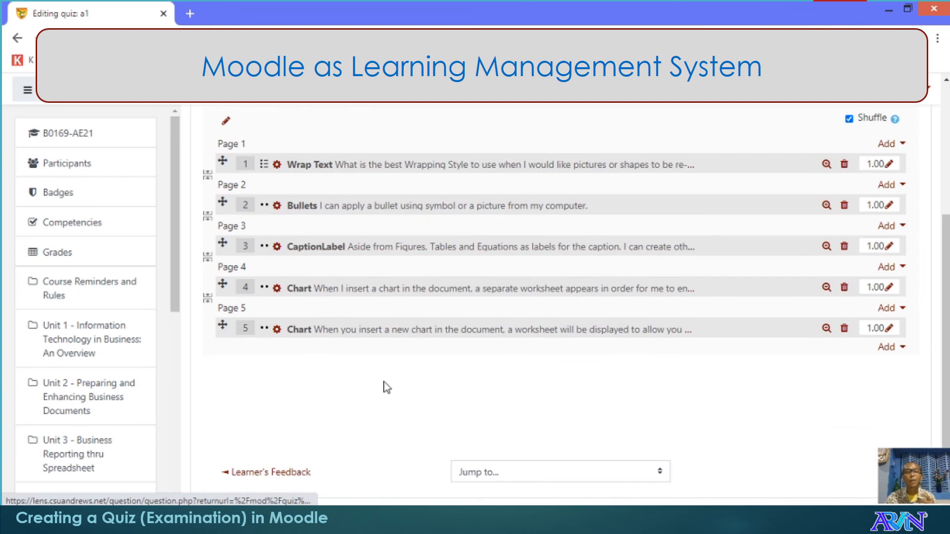
{"action": "left_click", "coordinate": [265, 164]}
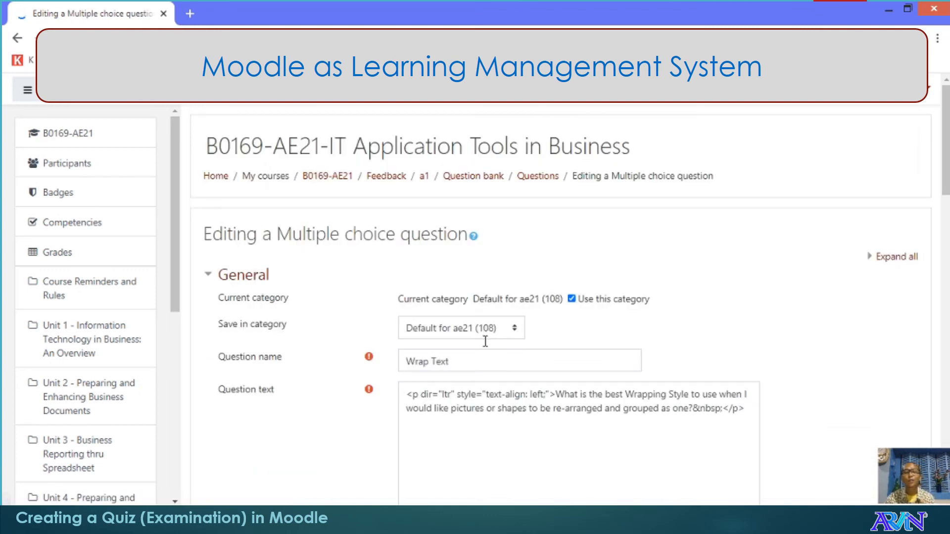
{"action": "scroll", "coordinate": [486, 342], "scroll_direction": "down", "scroll_amount": 5}
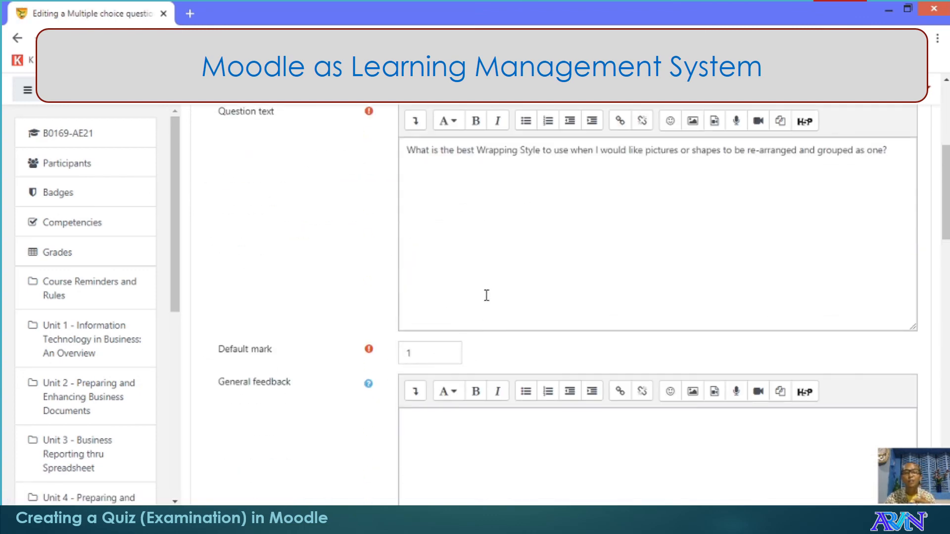
{"action": "scroll", "coordinate": [486, 296], "scroll_direction": "down", "scroll_amount": 10}
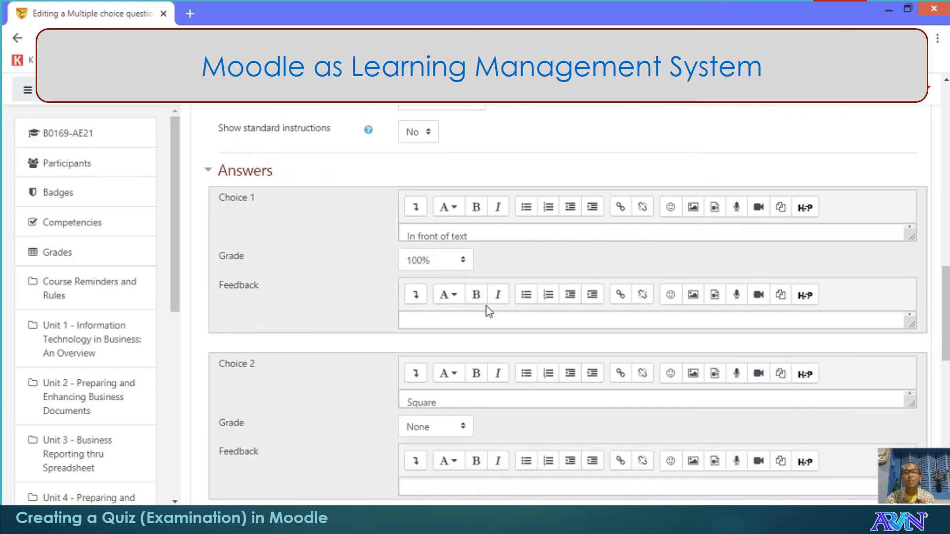
{"action": "scroll", "coordinate": [486, 307], "scroll_direction": "up", "scroll_amount": 4}
{"action": "scroll", "coordinate": [486, 308], "scroll_direction": "down", "scroll_amount": 15}
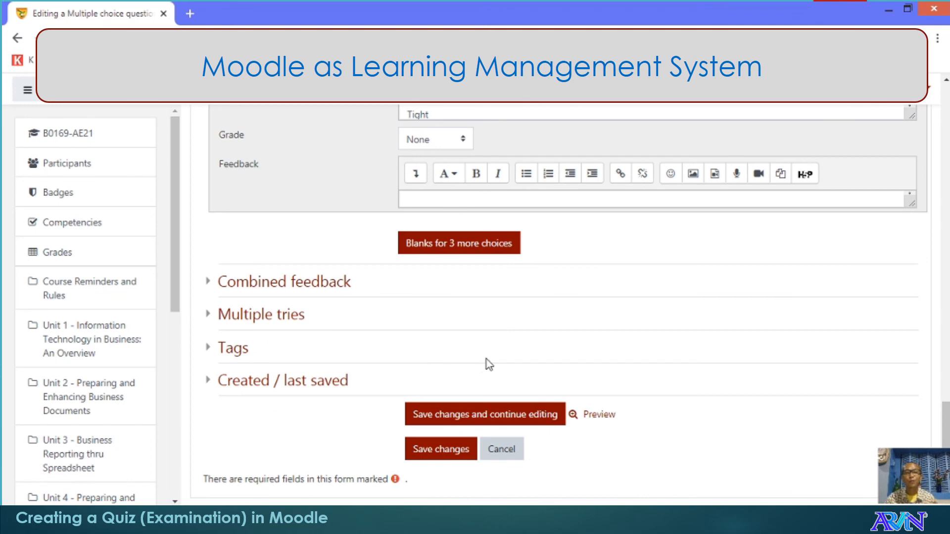
{"action": "scroll", "coordinate": [581, 359], "scroll_direction": "up", "scroll_amount": 15}
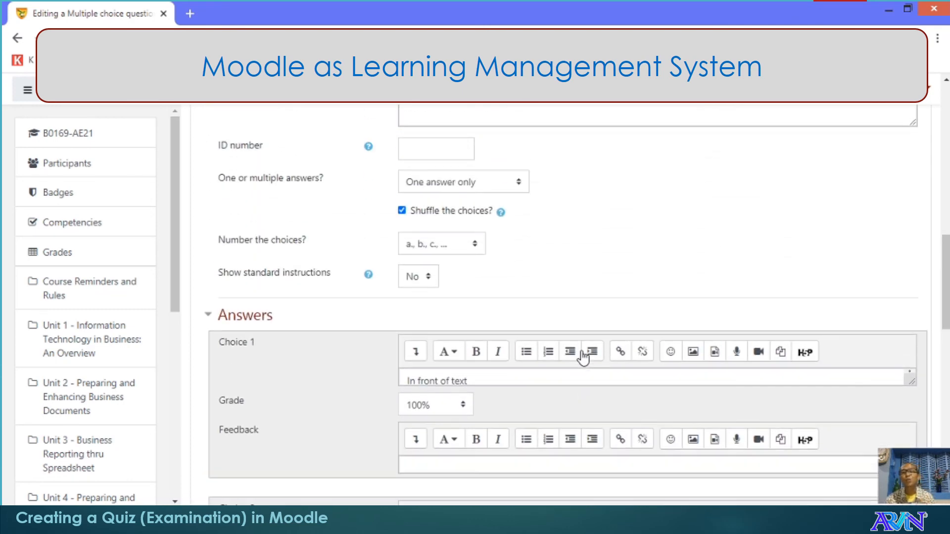
{"action": "scroll", "coordinate": [583, 357], "scroll_direction": "up", "scroll_amount": 15}
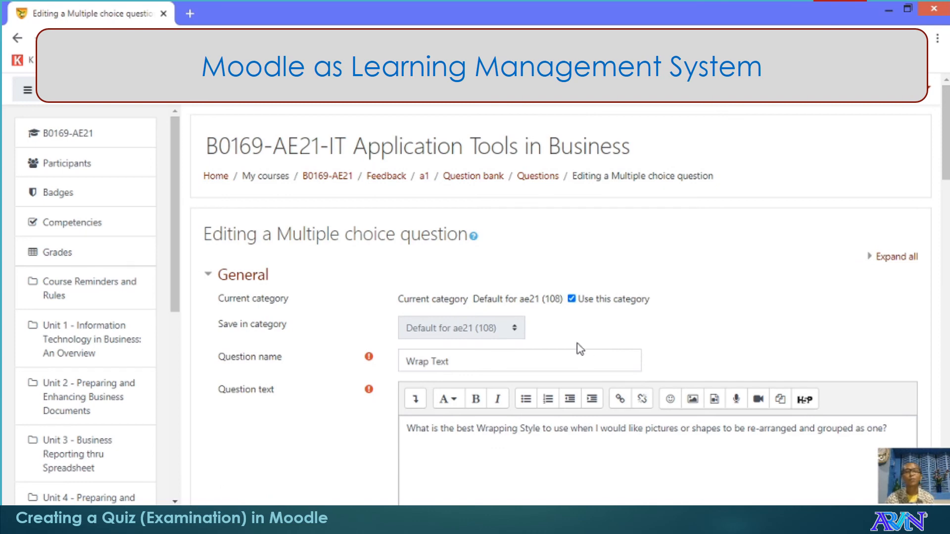
{"action": "scroll", "coordinate": [592, 342], "scroll_direction": "down", "scroll_amount": 20}
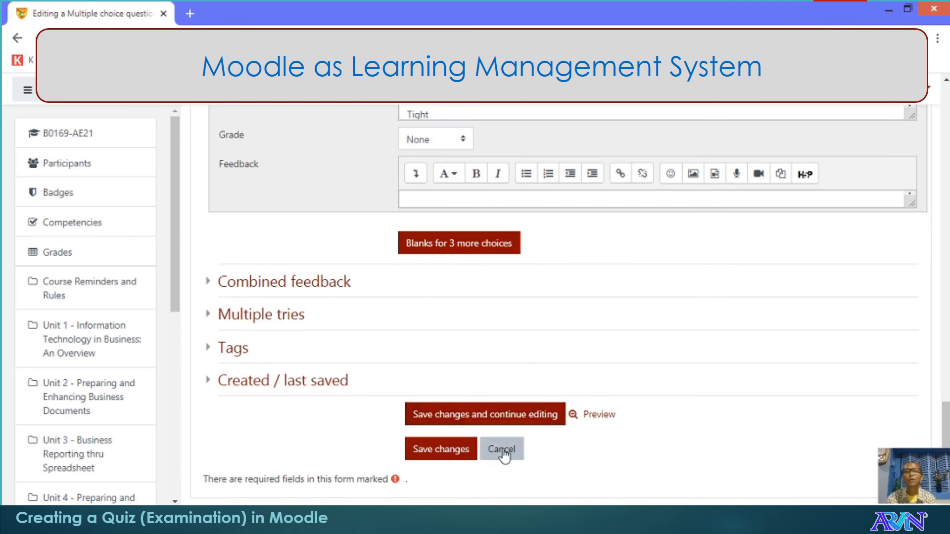
{"action": "left_click", "coordinate": [521, 414]}
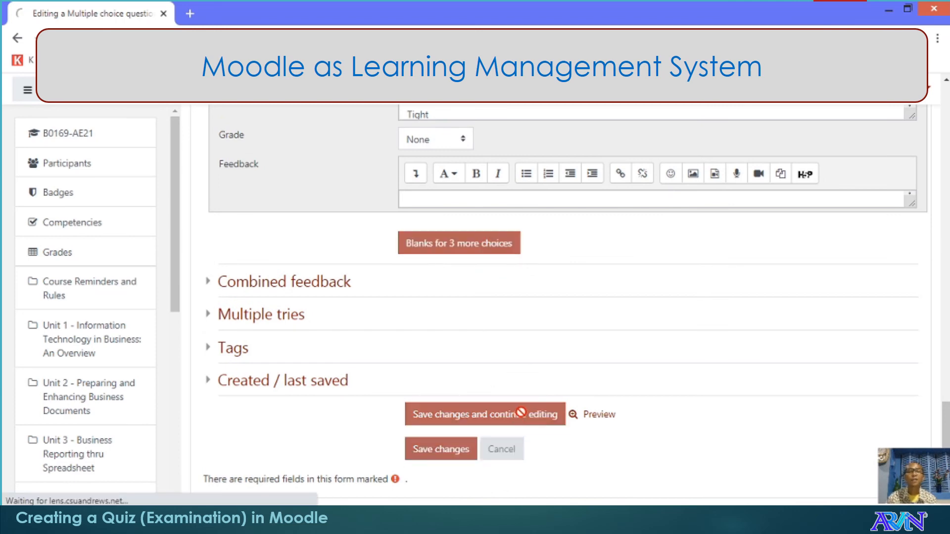
{"action": "scroll", "coordinate": [527, 410], "scroll_direction": "down", "scroll_amount": 4}
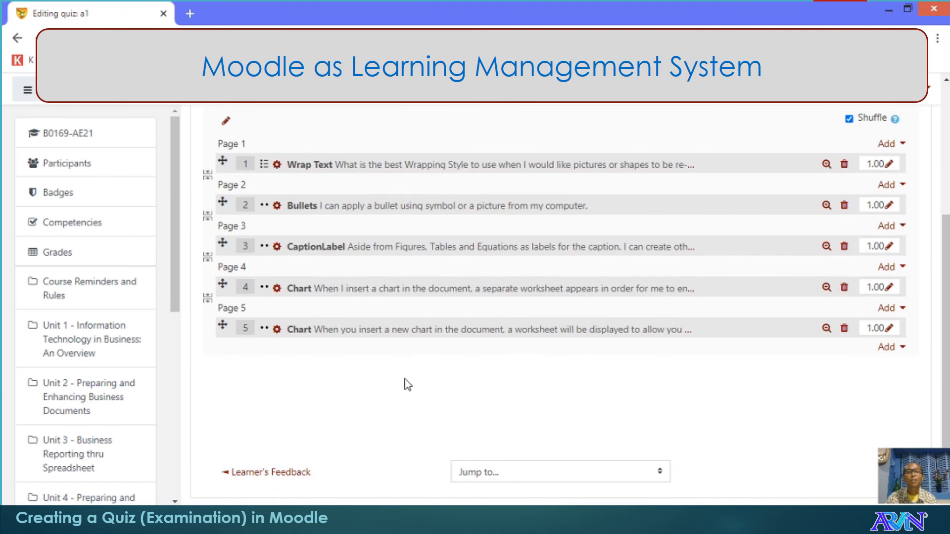
{"action": "scroll", "coordinate": [448, 352], "scroll_direction": "up", "scroll_amount": 4}
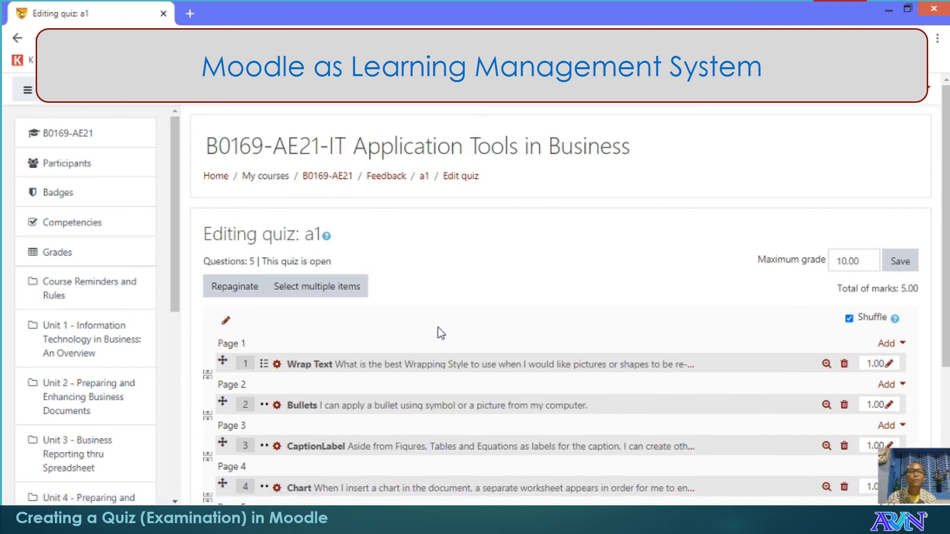
{"action": "scroll", "coordinate": [420, 331], "scroll_direction": "down", "scroll_amount": 1}
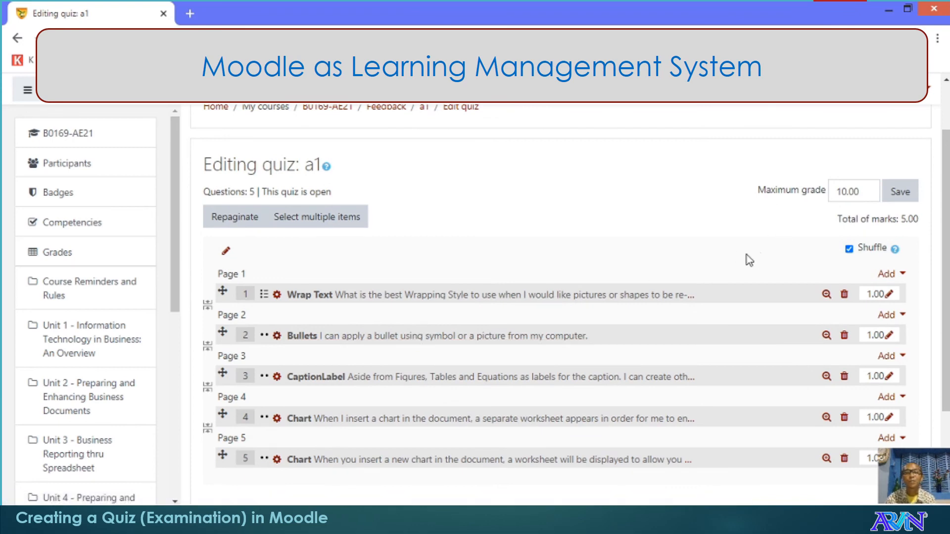
{"action": "scroll", "coordinate": [737, 252], "scroll_direction": "up", "scroll_amount": 2}
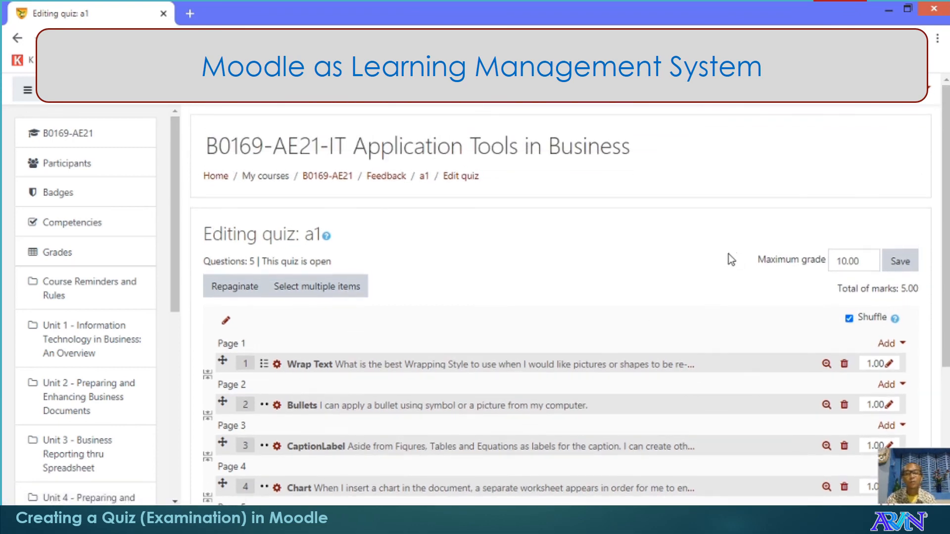
{"action": "scroll", "coordinate": [690, 258], "scroll_direction": "down", "scroll_amount": 2}
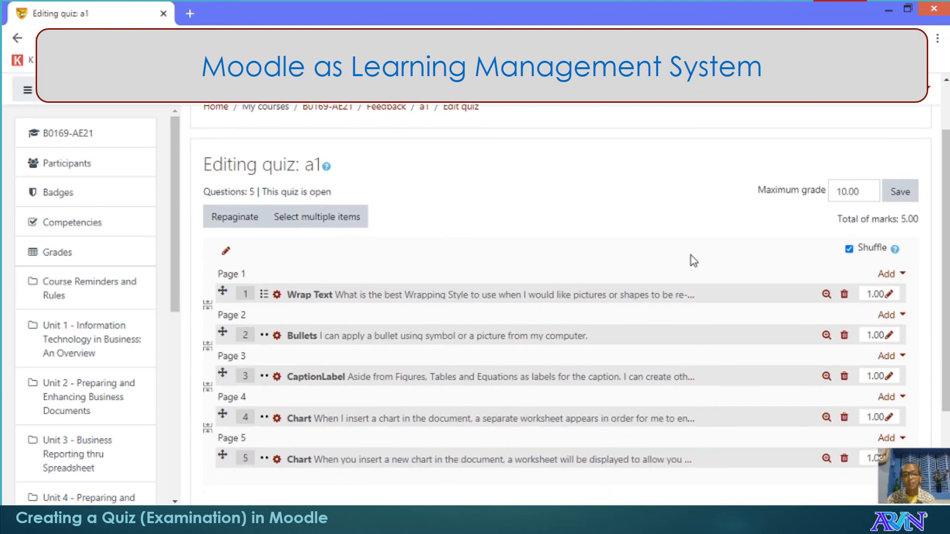